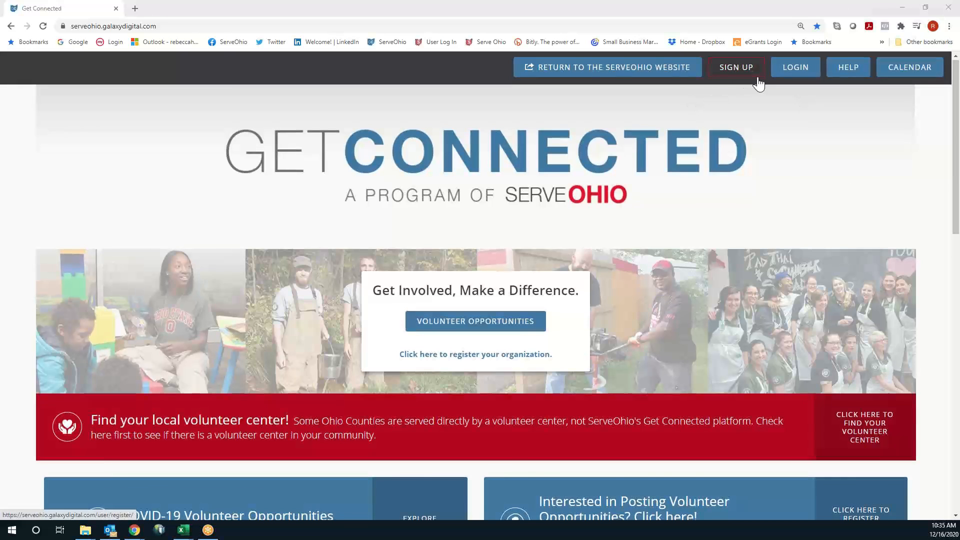
# Scroll down the ServeOhio Get Connected home page to view the volunteer opportunities
pyautogui.scroll(-2, 756, 82)
# Open the organization registration page and scroll through the county volunteer-center list to the footer
pyautogui.scroll(-1, 757, 83)
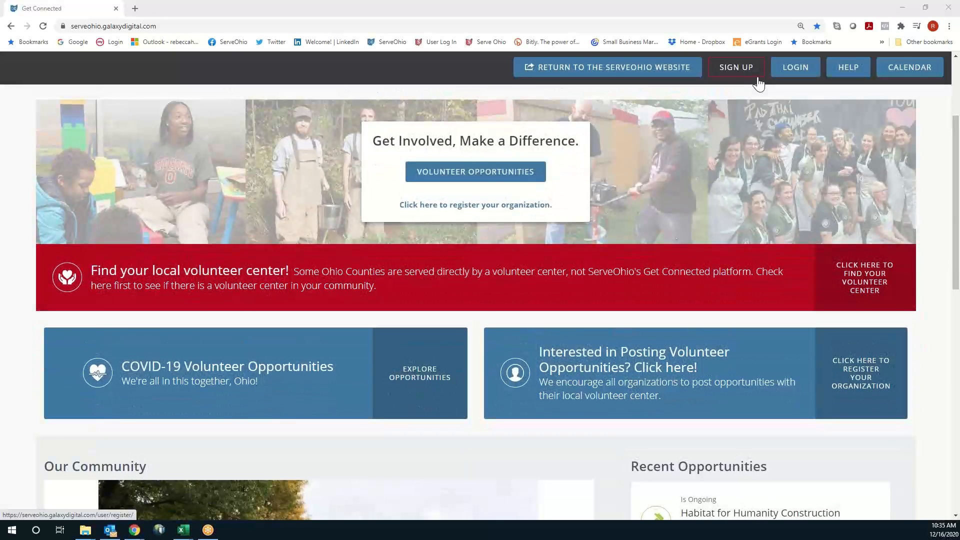
pyautogui.click(858, 381)
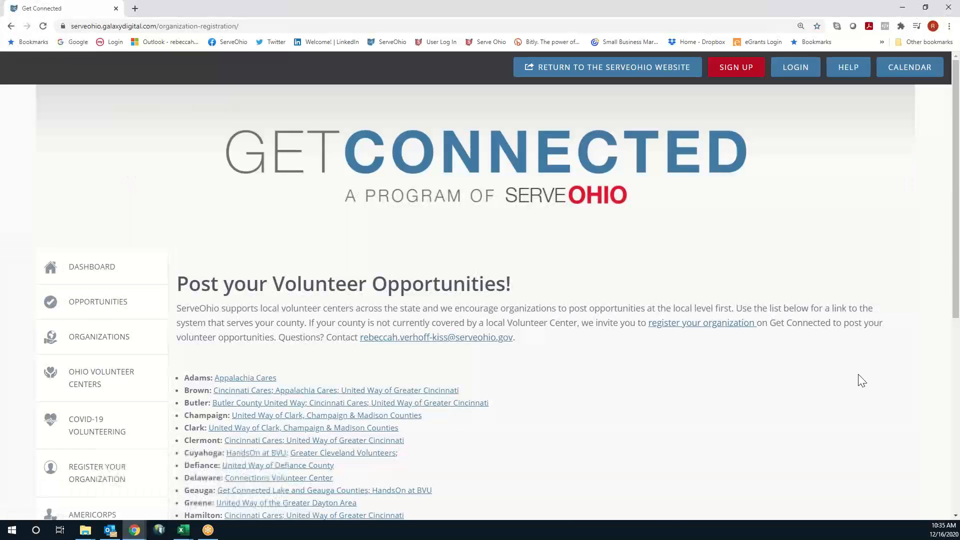
pyautogui.scroll(-1, 718, 340)
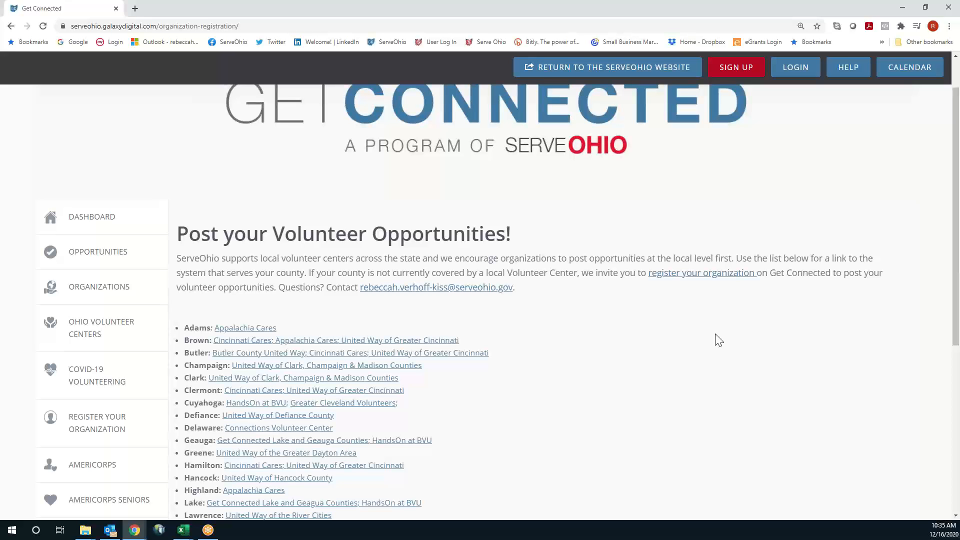
pyautogui.scroll(-2, 718, 340)
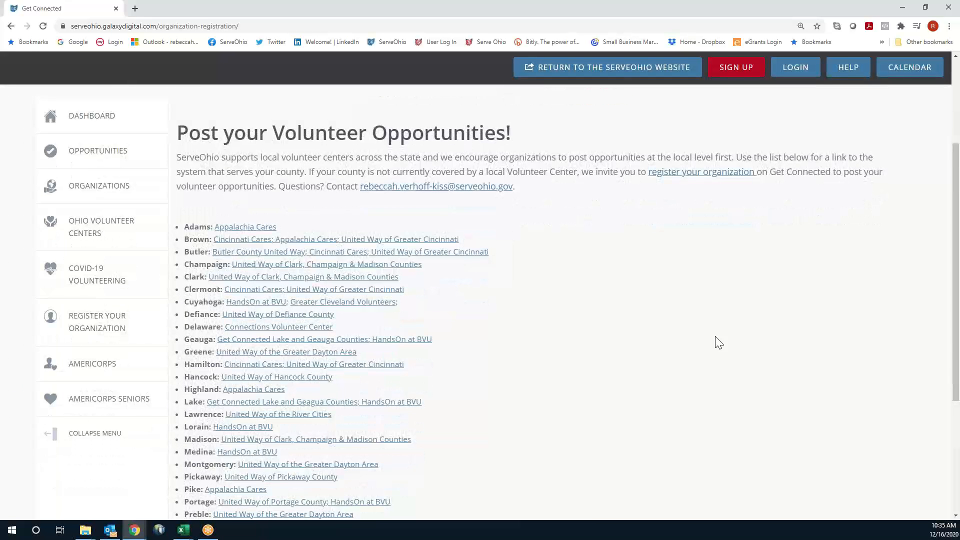
pyautogui.scroll(-4, 718, 343)
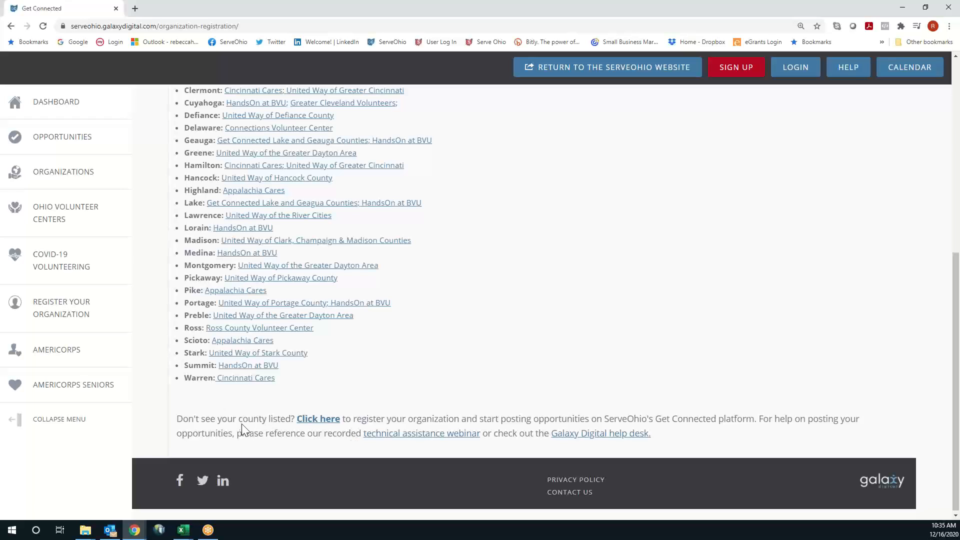
# Open the Organization Signup form and scroll down to the additional notification emails field
pyautogui.click(325, 420)
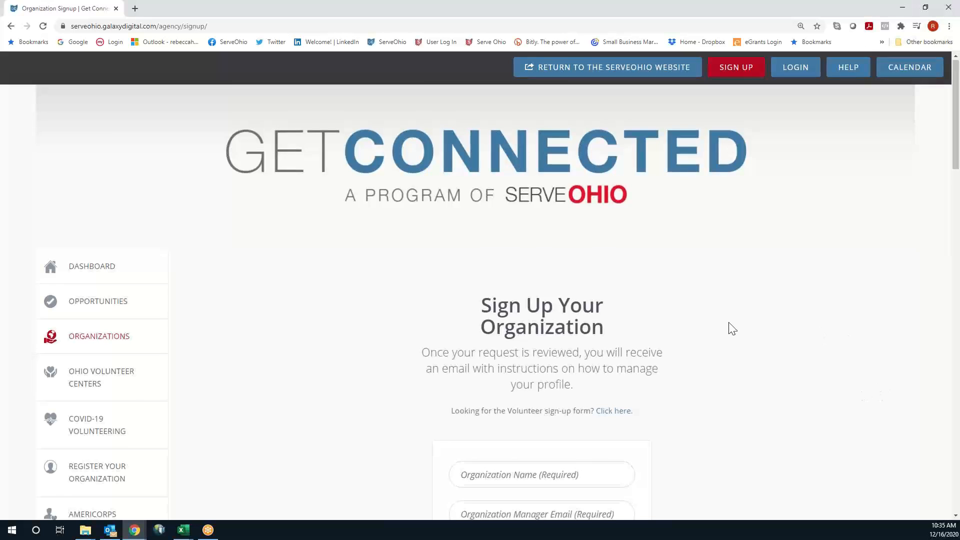
pyautogui.scroll(-3, 732, 328)
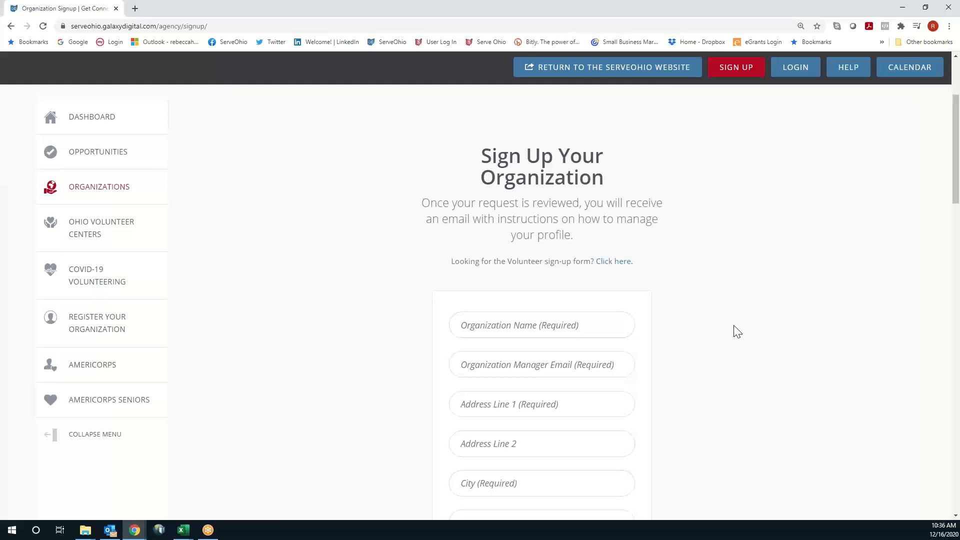
pyautogui.scroll(-1, 736, 332)
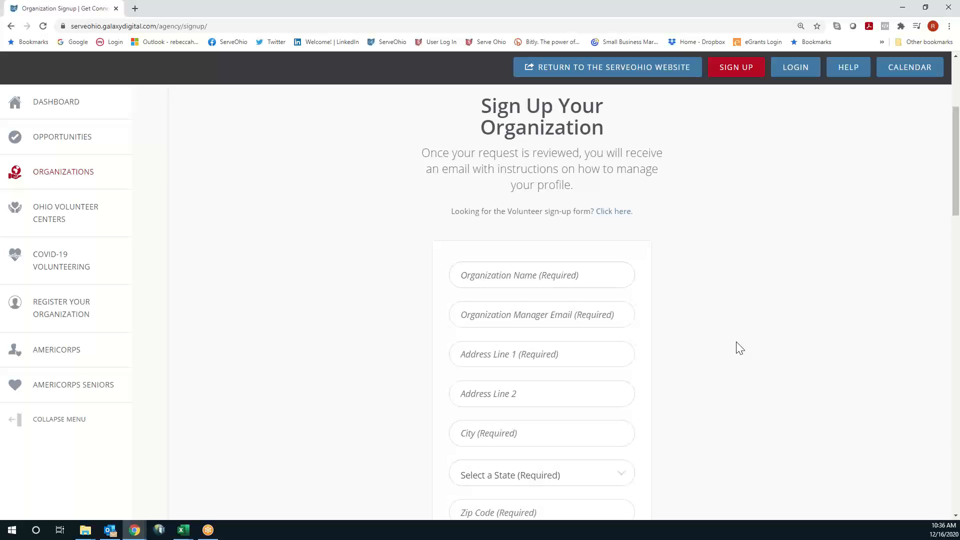
pyautogui.scroll(-1, 738, 347)
pyautogui.scroll(-1, 739, 348)
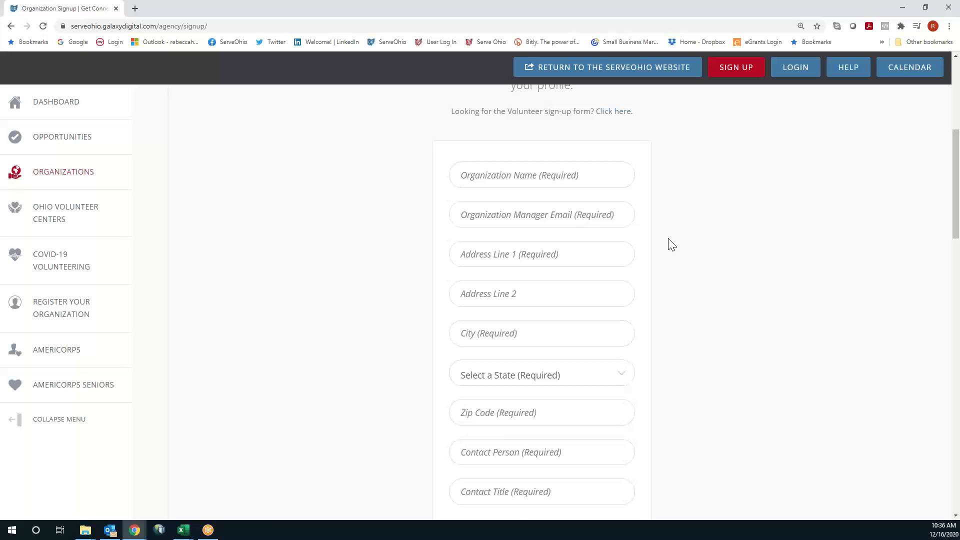
pyautogui.scroll(-1, 672, 244)
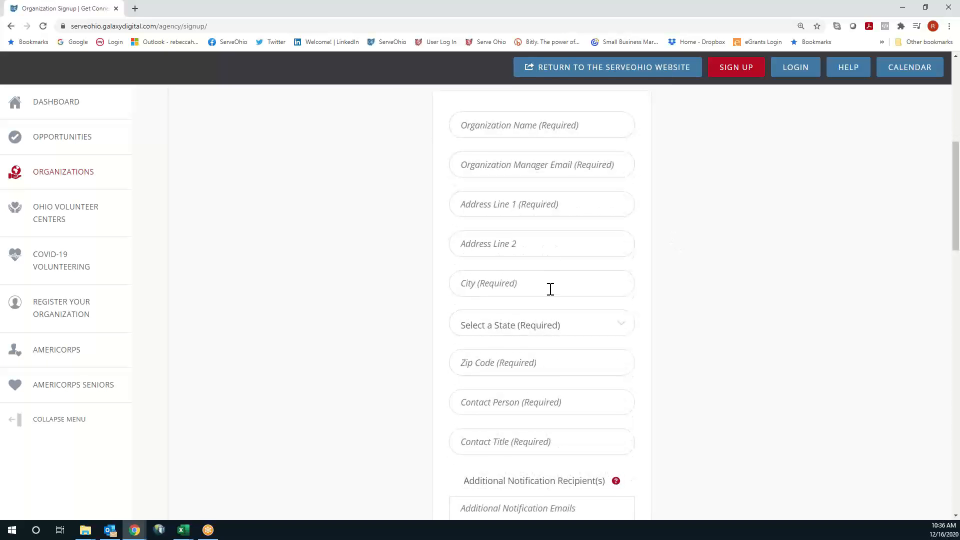
pyautogui.scroll(-1, 659, 297)
pyautogui.scroll(-3, 658, 296)
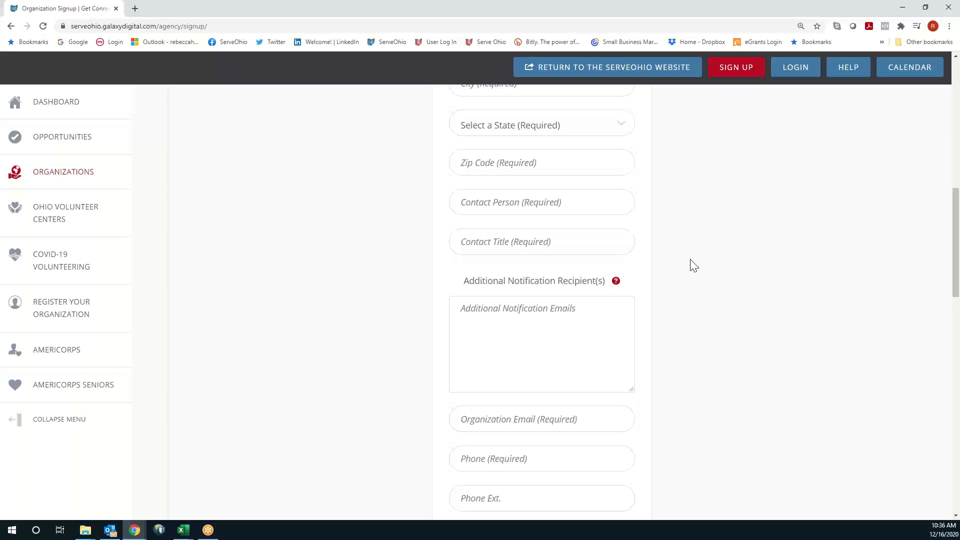
pyautogui.scroll(-2, 694, 265)
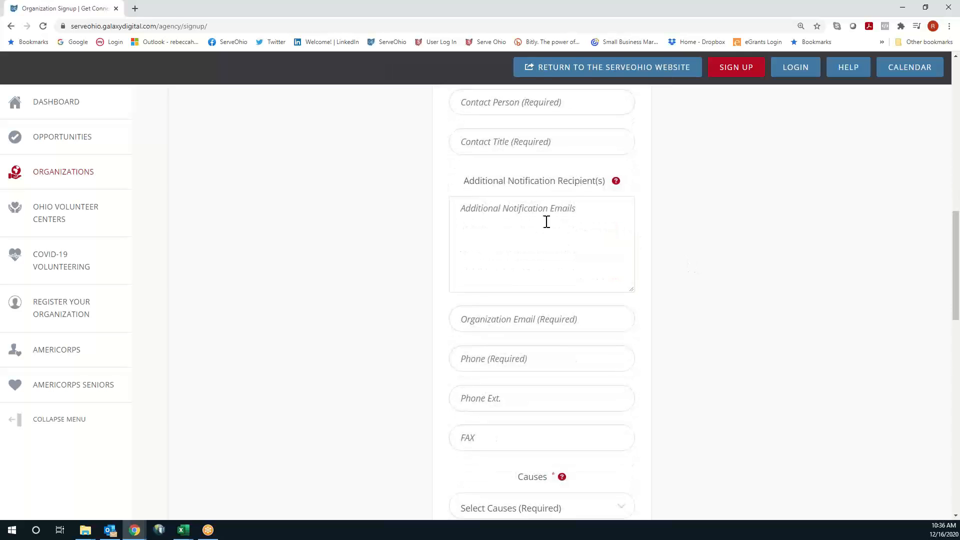
pyautogui.click(554, 211)
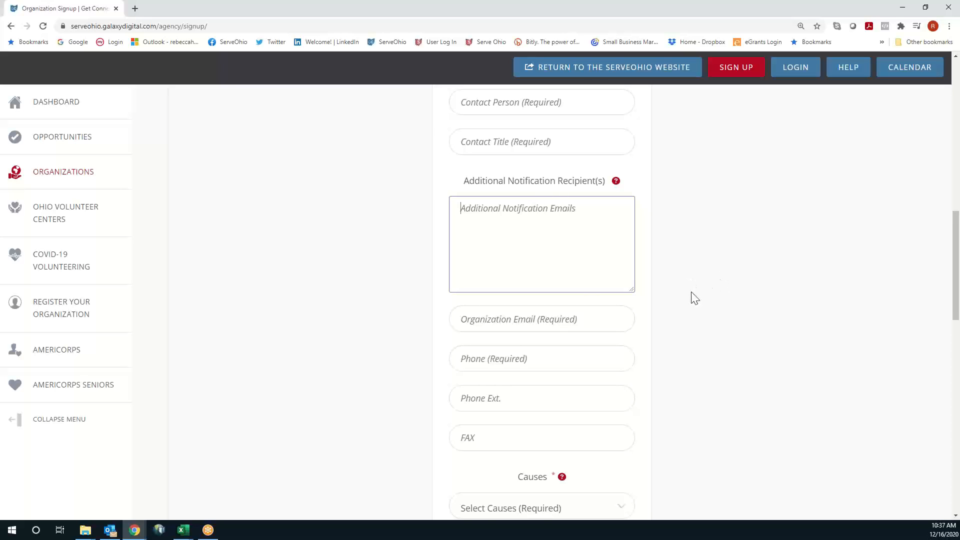
# Move past the organization email and phone fields and open the Causes dropdown
pyautogui.scroll(-1, 694, 298)
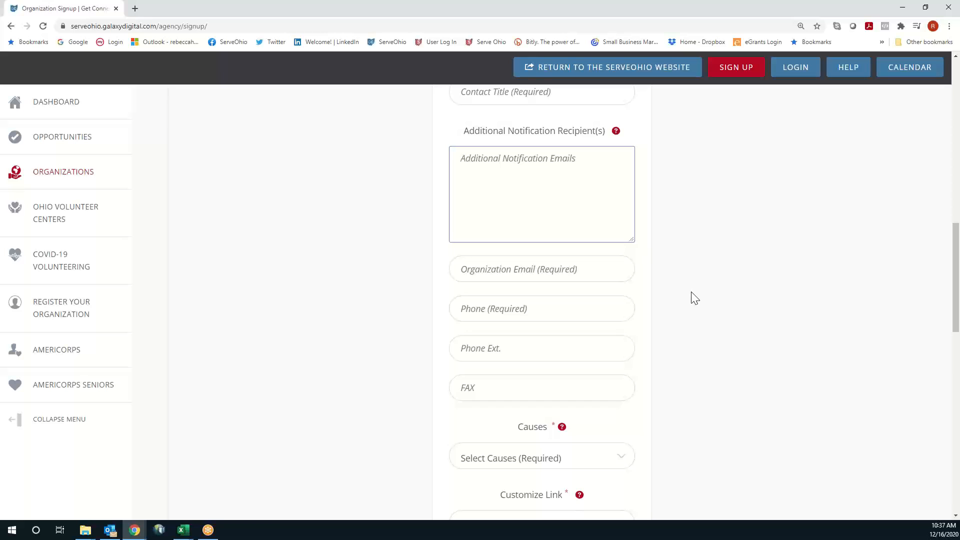
pyautogui.scroll(-1, 694, 298)
pyautogui.click(516, 219)
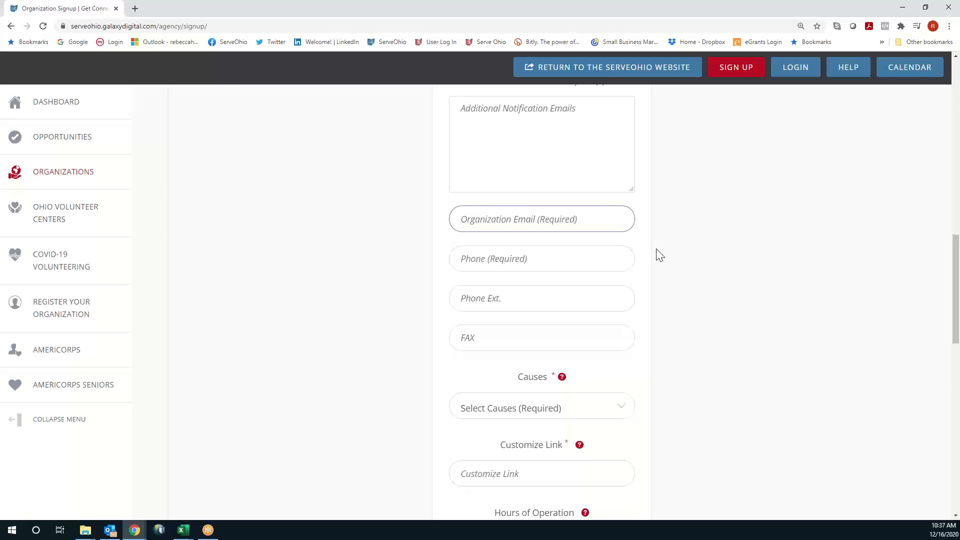
pyautogui.scroll(-1, 668, 270)
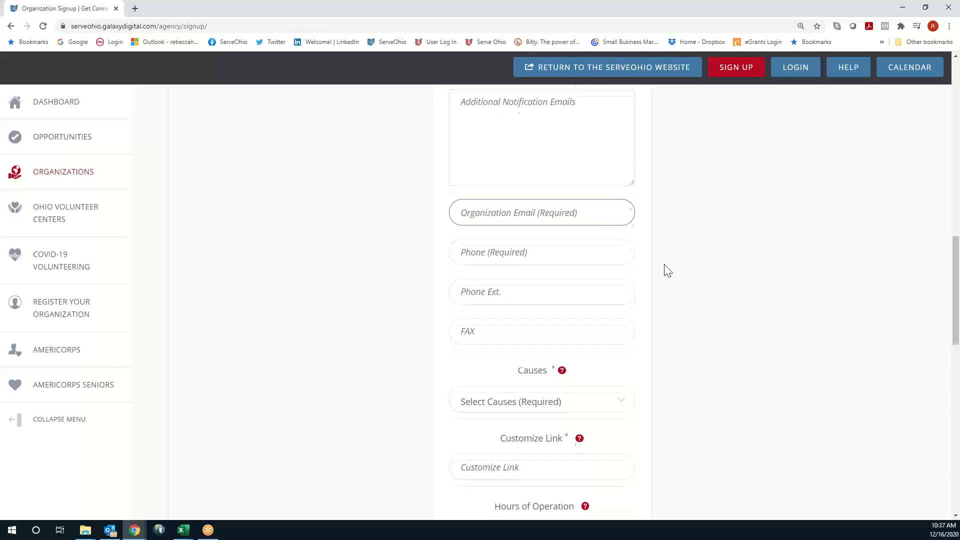
pyautogui.click(531, 209)
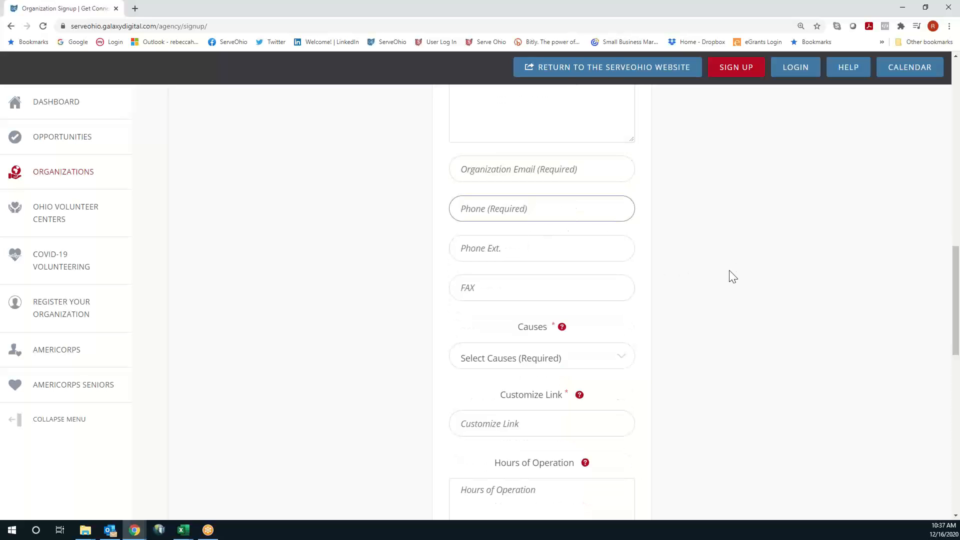
pyautogui.scroll(-3, 728, 274)
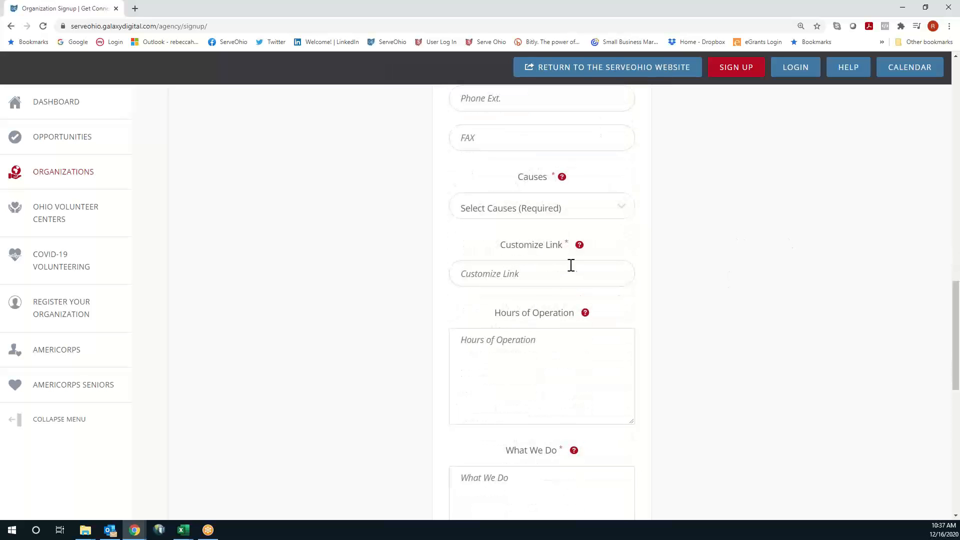
pyautogui.click(593, 216)
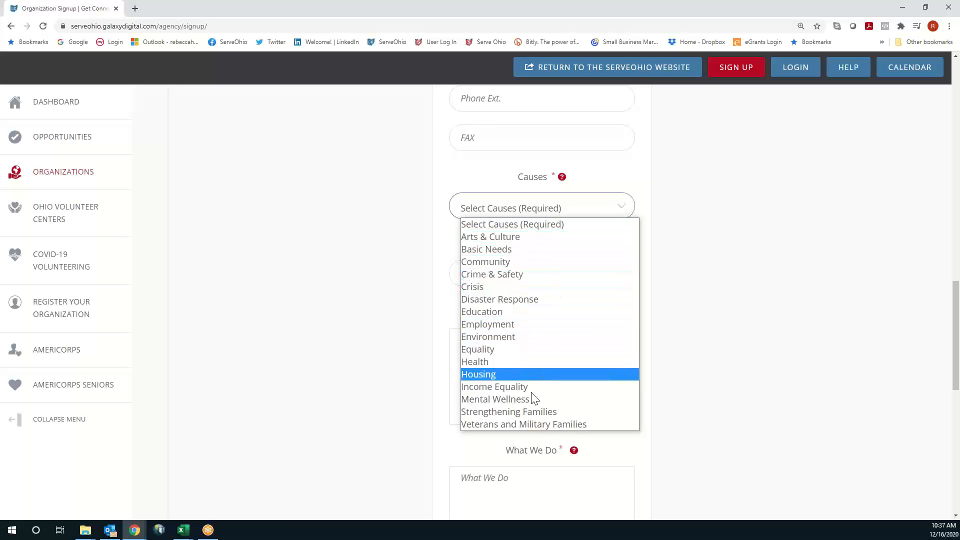
# Select Strengthening Families and Disaster Response as the organization's causes
pyautogui.click(521, 411)
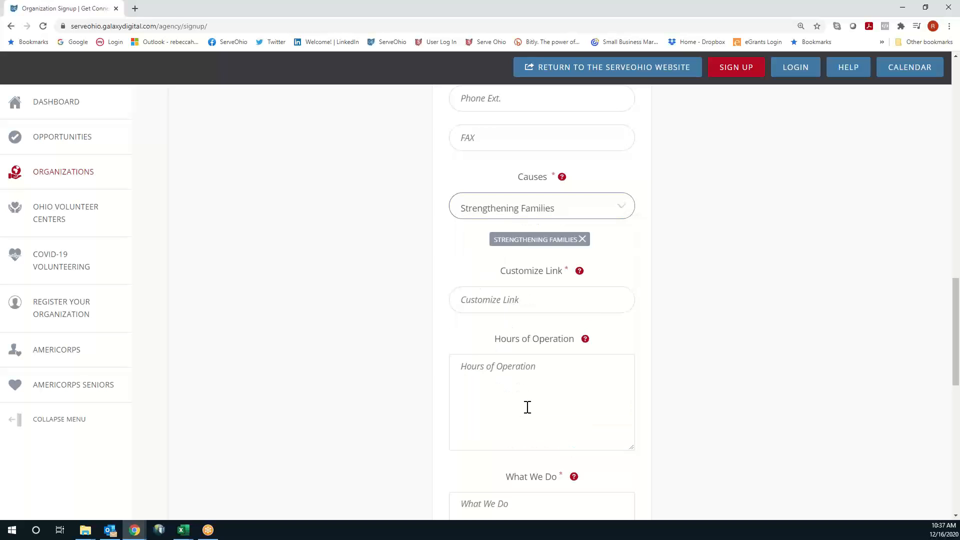
pyautogui.click(591, 213)
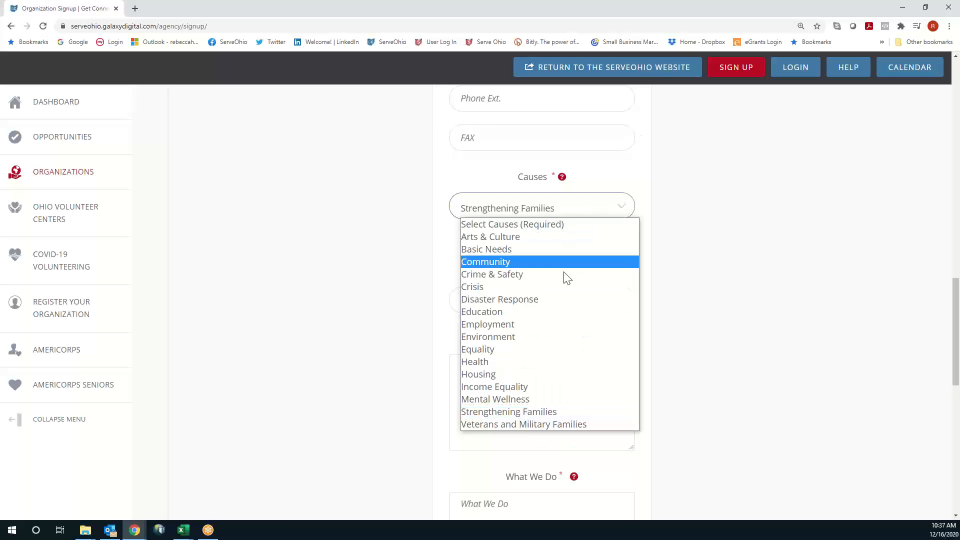
pyautogui.click(559, 298)
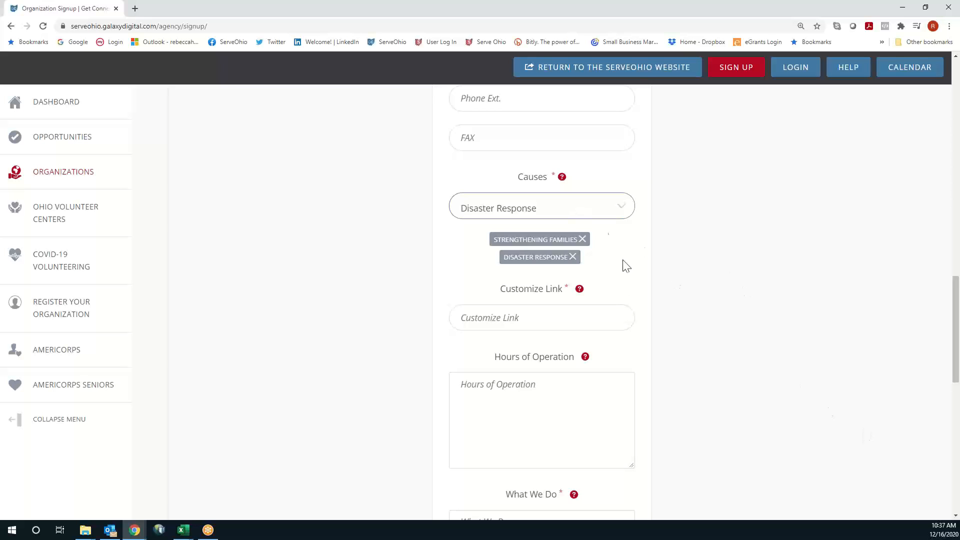
# Go through the Hours of Operation, What We Do and Who We Are fields, reaching social media
pyautogui.scroll(-1, 620, 228)
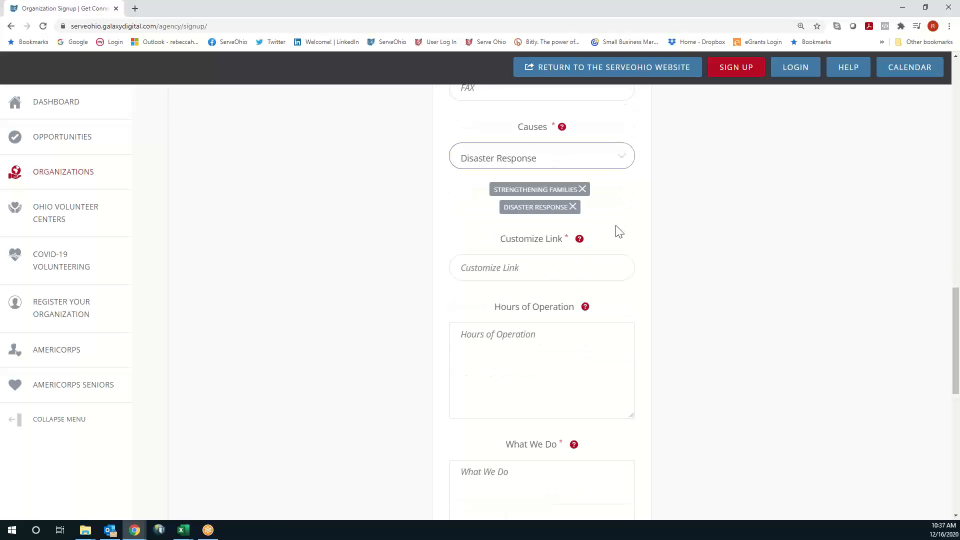
pyautogui.scroll(-1, 653, 222)
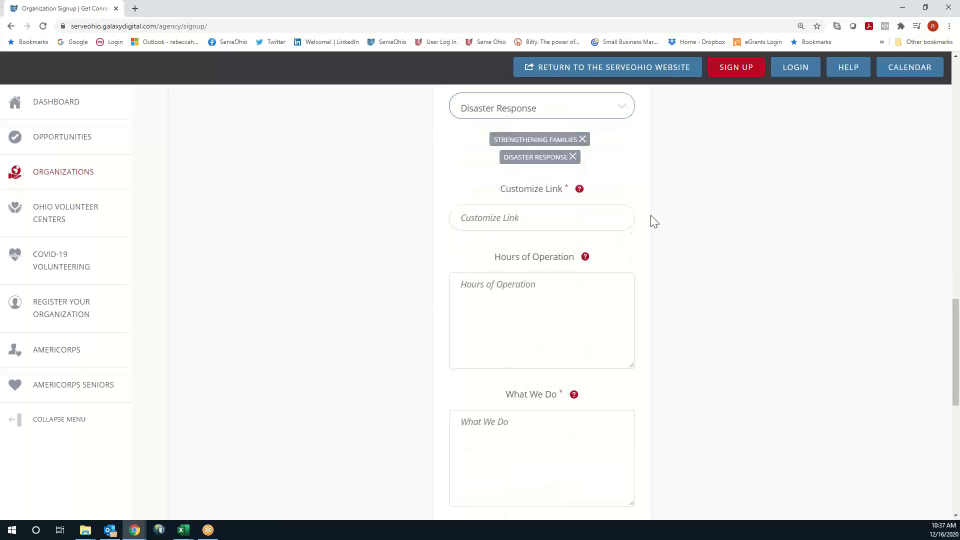
pyautogui.scroll(-1, 653, 222)
pyautogui.click(534, 255)
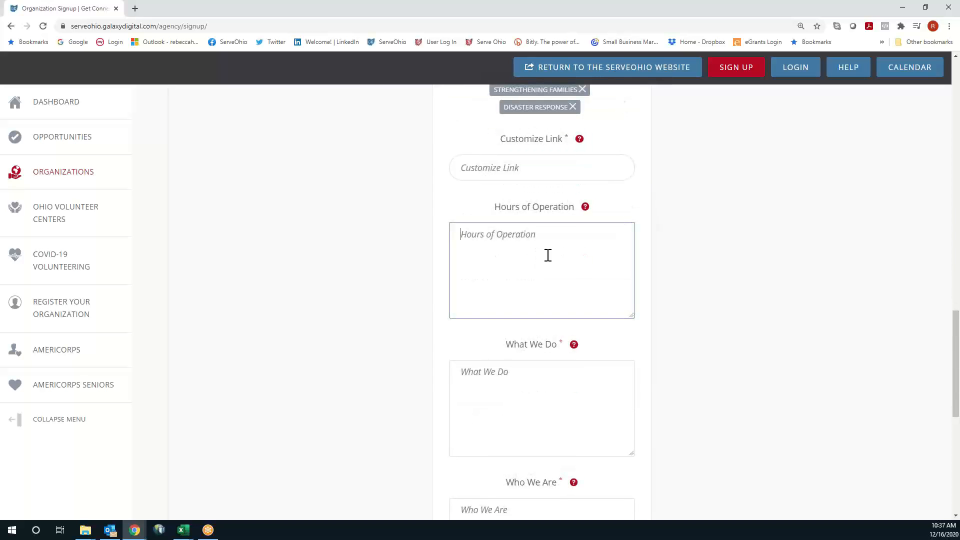
pyautogui.scroll(-3, 548, 255)
pyautogui.click(554, 243)
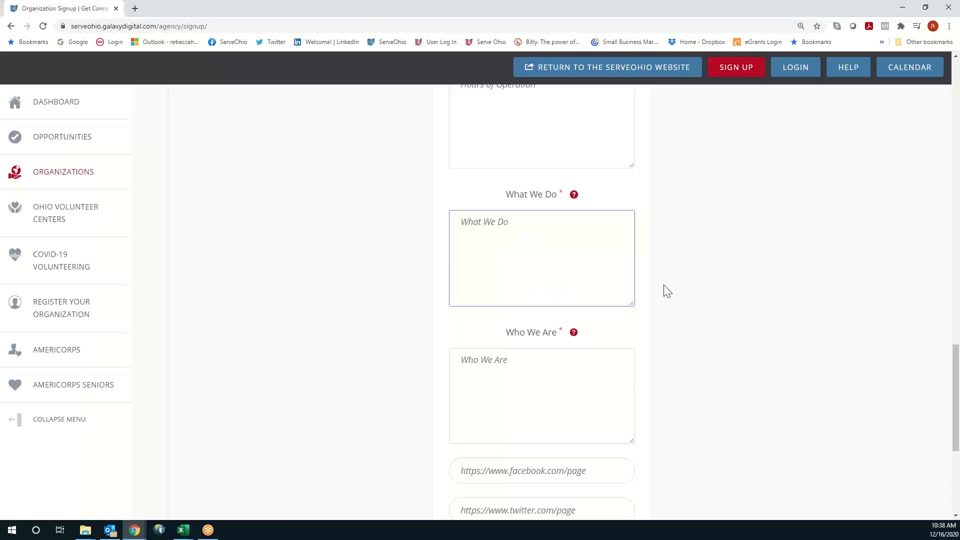
pyautogui.scroll(-3, 664, 289)
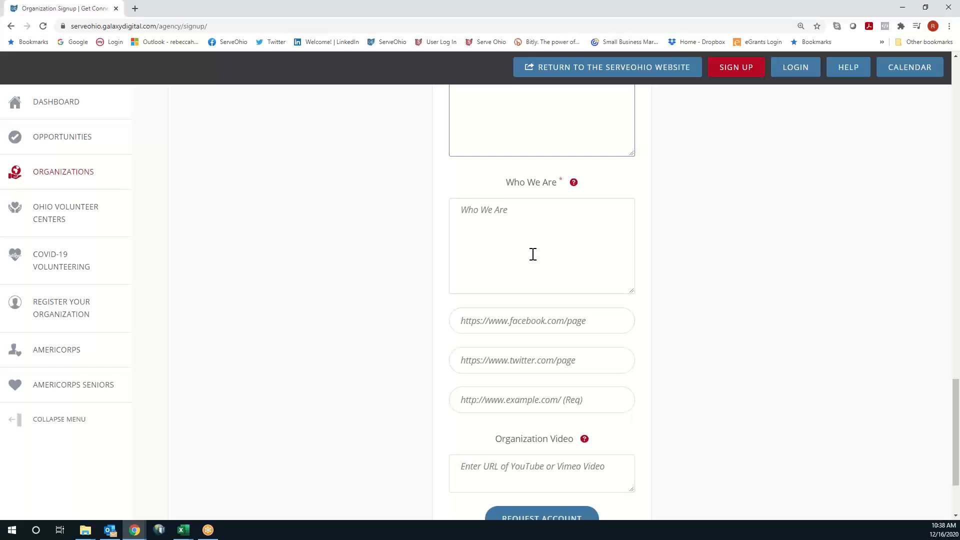
pyautogui.click(525, 211)
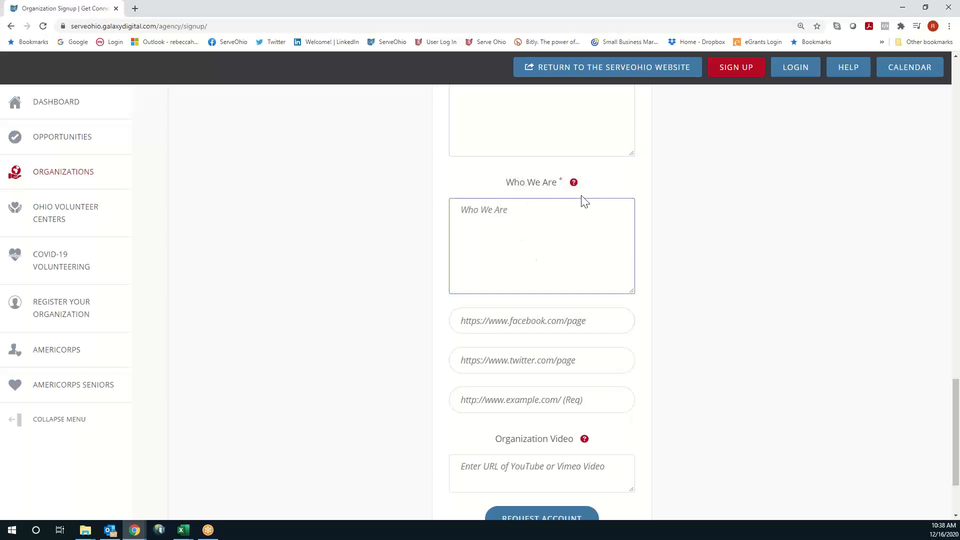
pyautogui.moveTo(573, 184)
pyautogui.scroll(-1, 647, 218)
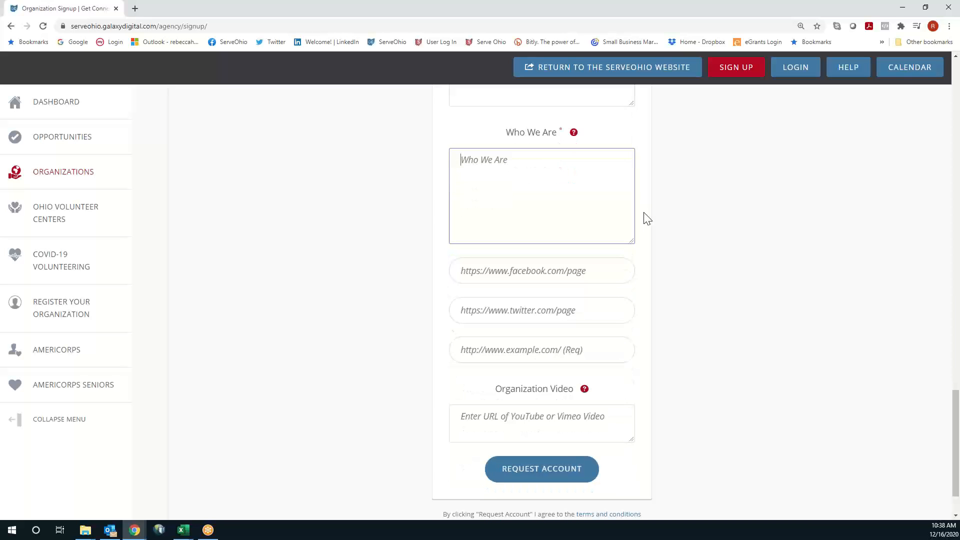
pyautogui.scroll(-1, 647, 218)
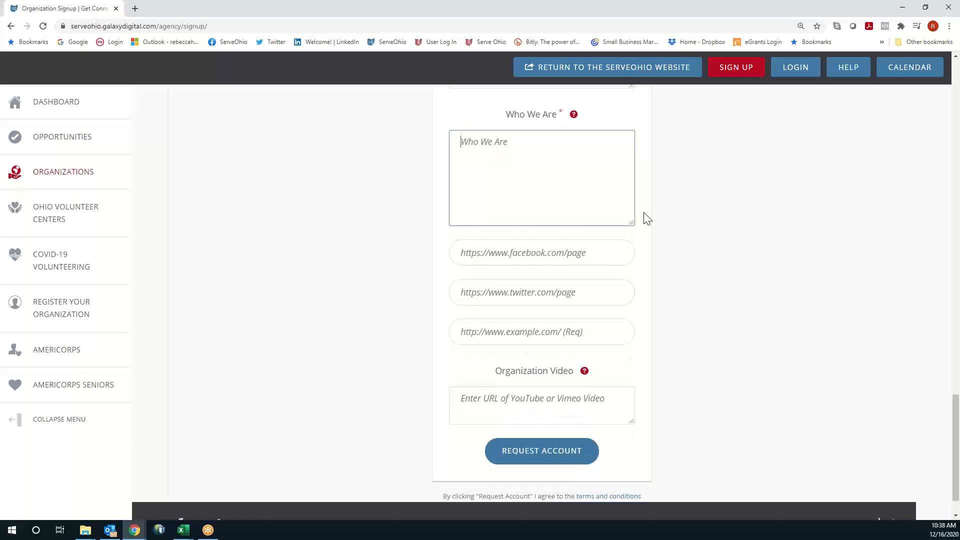
pyautogui.click(539, 225)
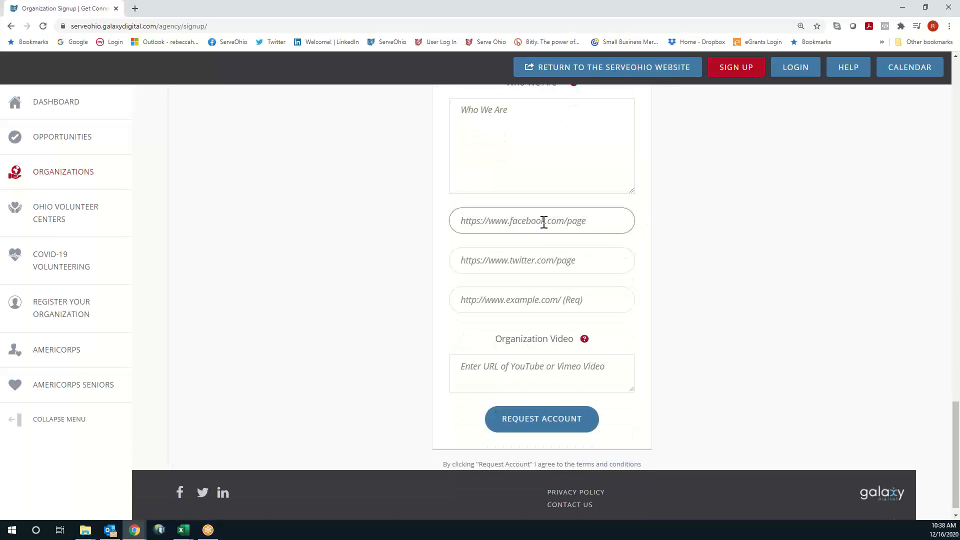
pyautogui.click(561, 263)
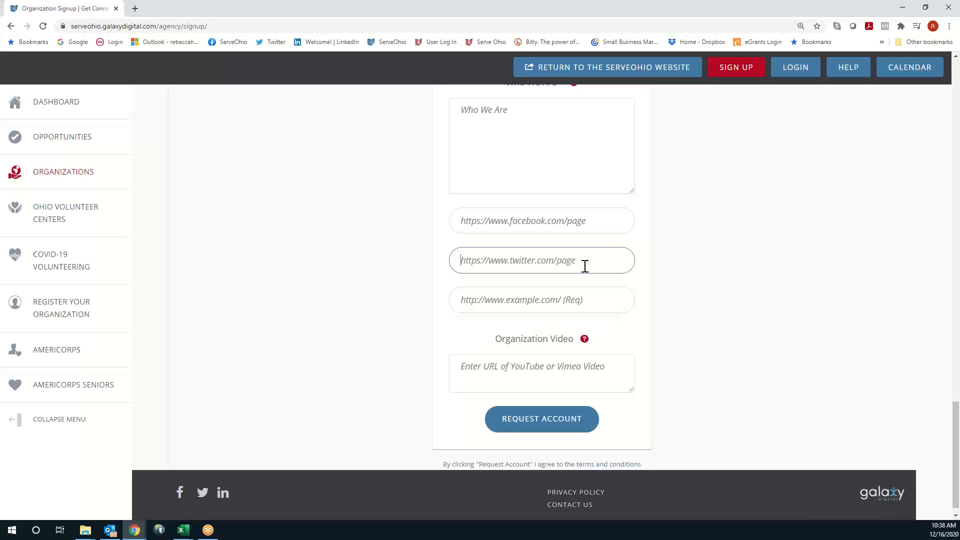
pyautogui.click(497, 302)
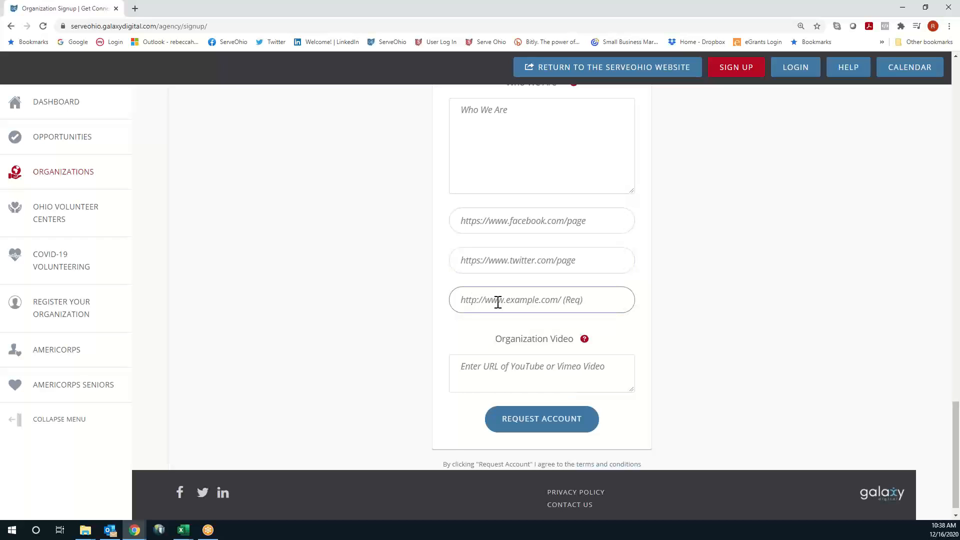
pyautogui.click(591, 370)
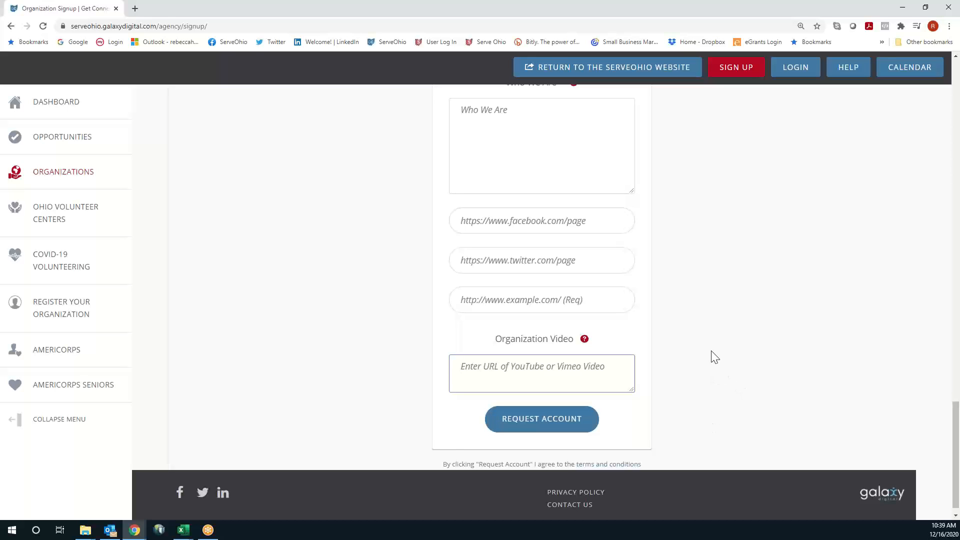
pyautogui.scroll(14, 715, 357)
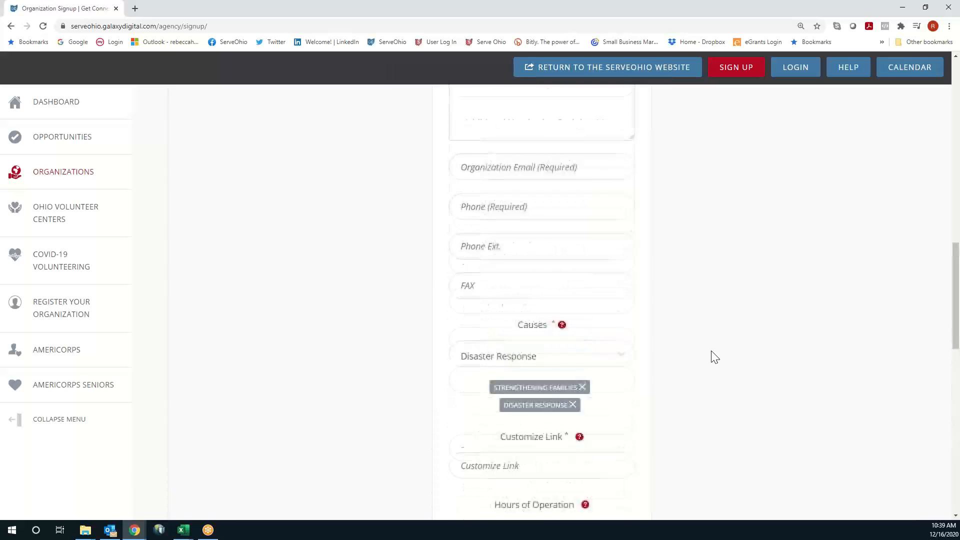
pyautogui.scroll(14, 715, 356)
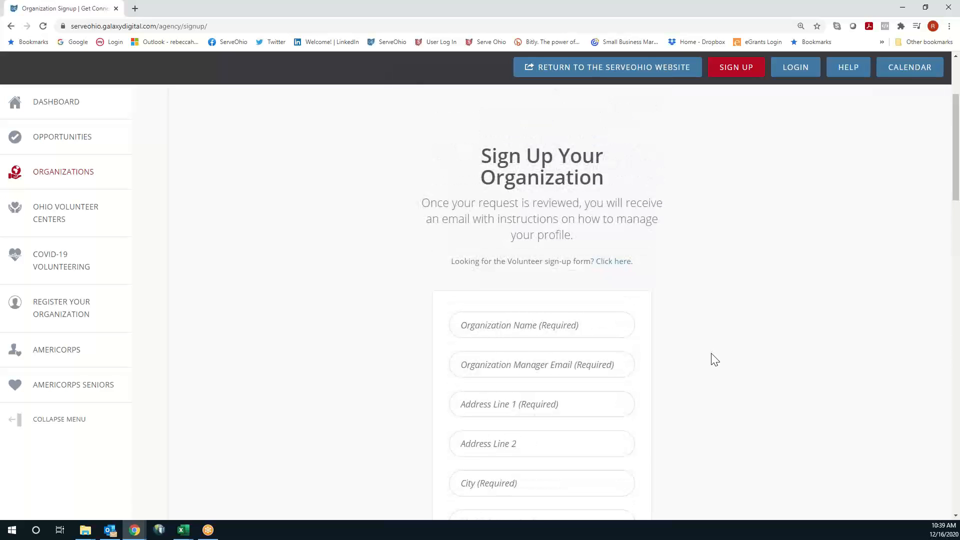
# Log in with the organization manager's e-mail address and password
pyautogui.click(806, 71)
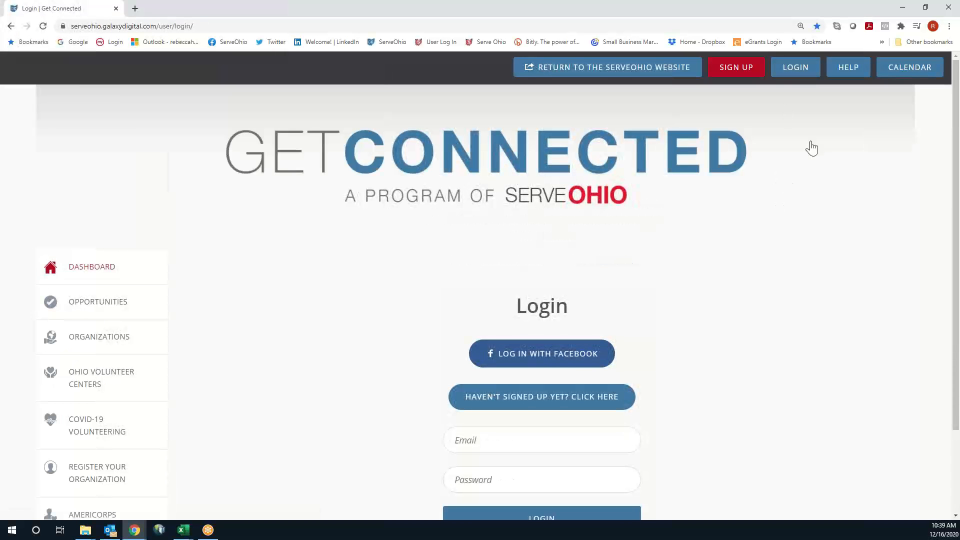
pyautogui.scroll(-2, 765, 259)
pyautogui.click(503, 338)
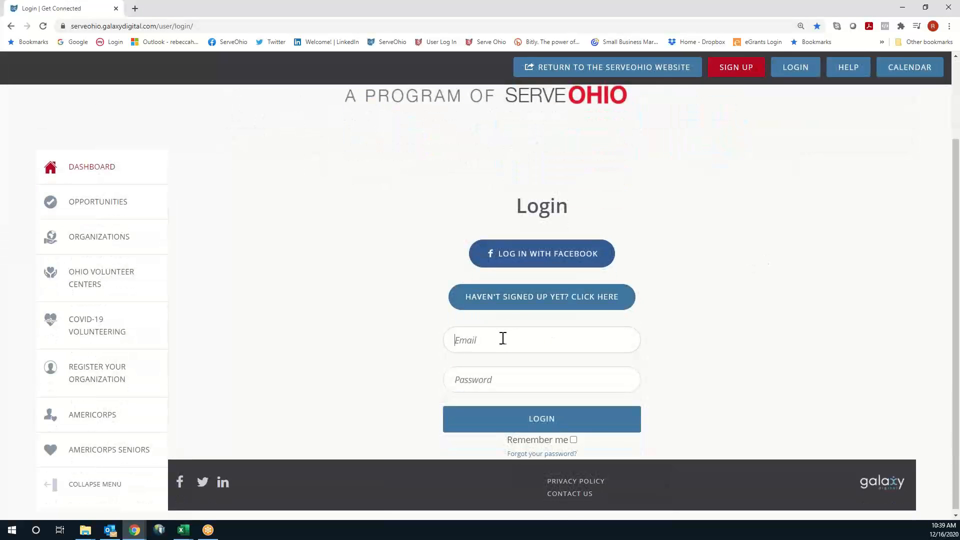
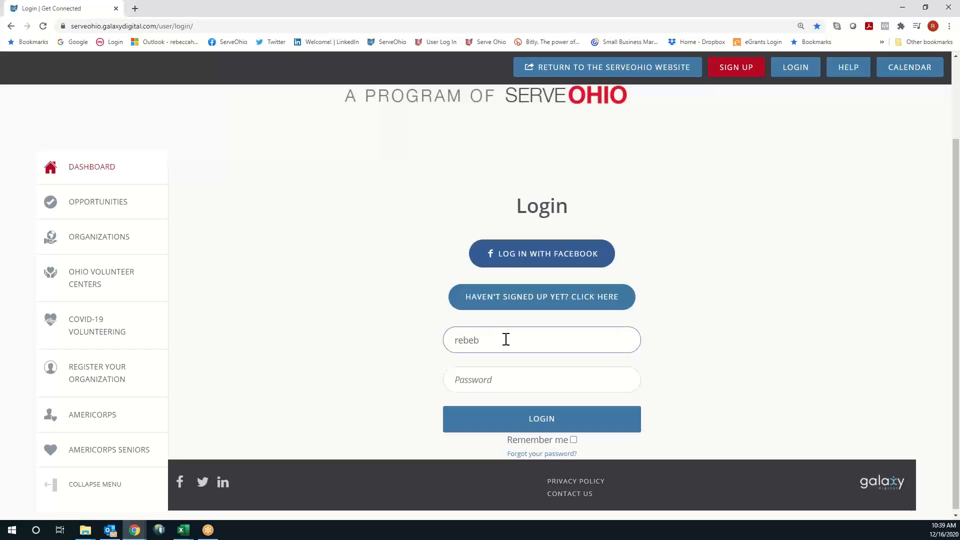
pyautogui.press('Tab')
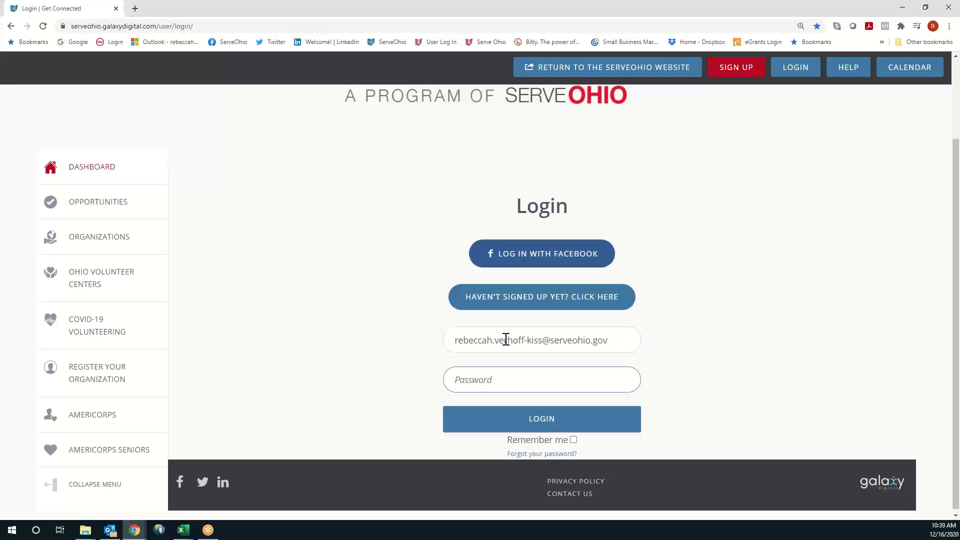
pyautogui.write('**********')
pyautogui.press('Return')
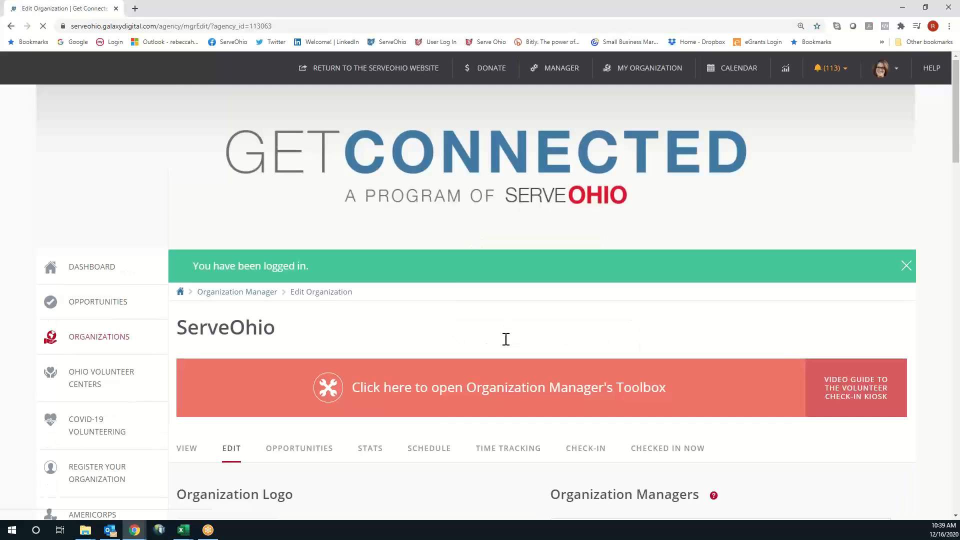
# Review the logo, basic, contact, location, links and description sections, then open the VIEW page
pyautogui.scroll(-2, 788, 314)
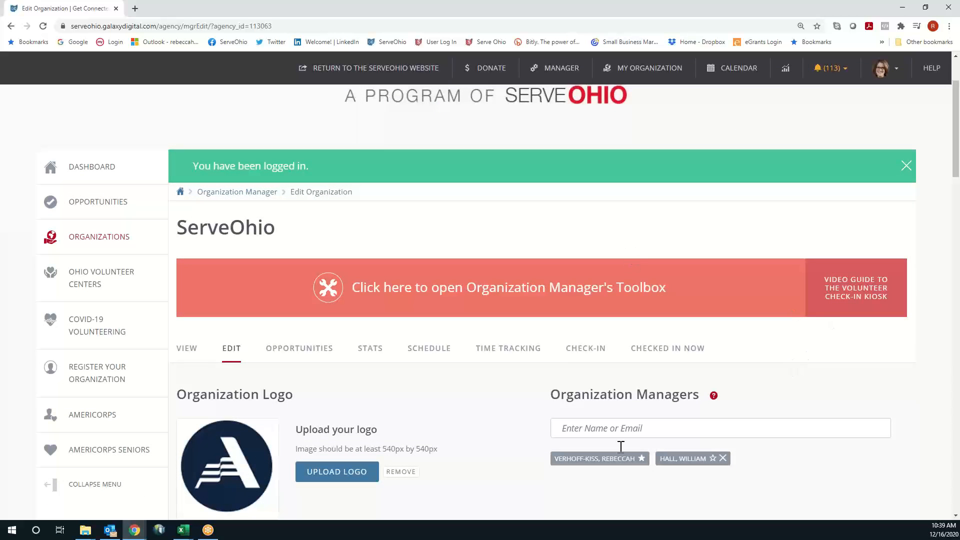
pyautogui.scroll(-2, 880, 400)
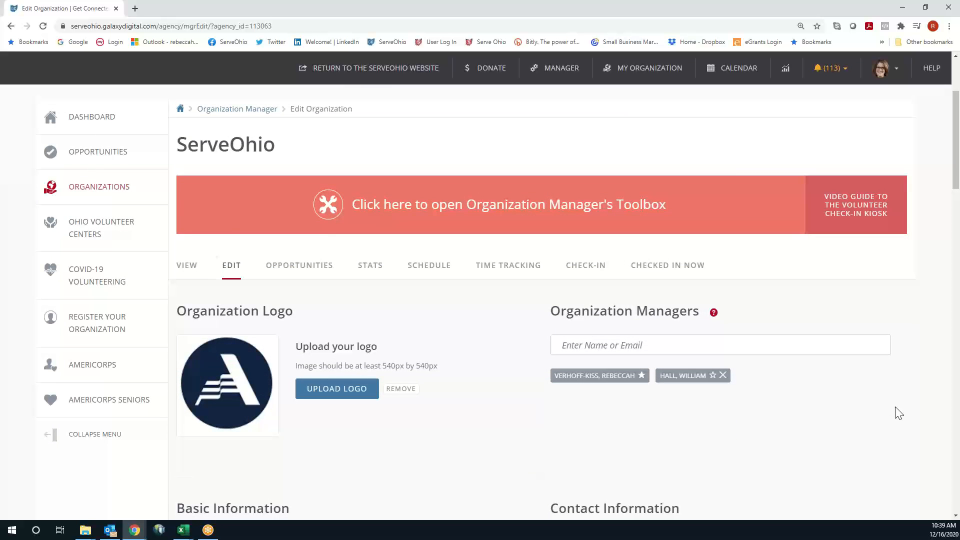
pyautogui.scroll(-1, 898, 413)
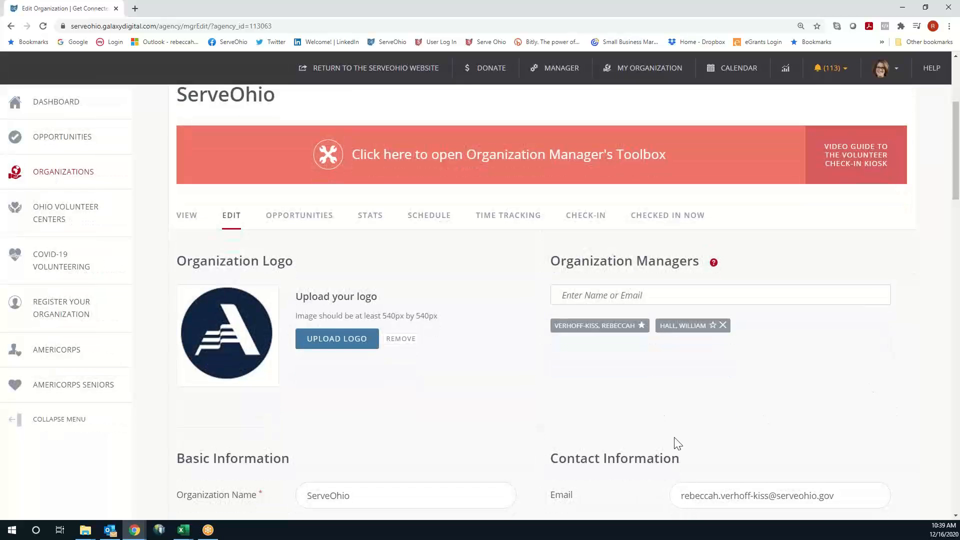
pyautogui.scroll(-1, 677, 443)
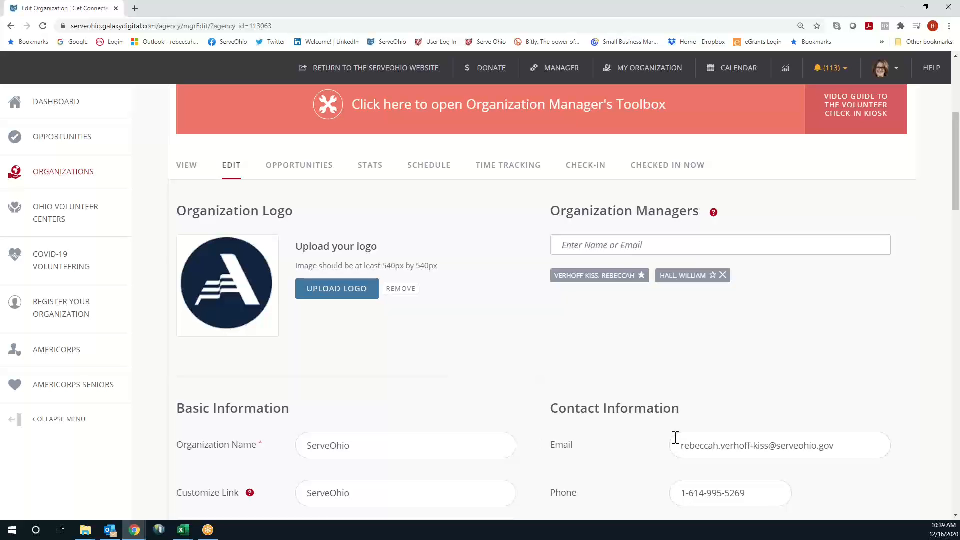
pyautogui.scroll(-2, 675, 437)
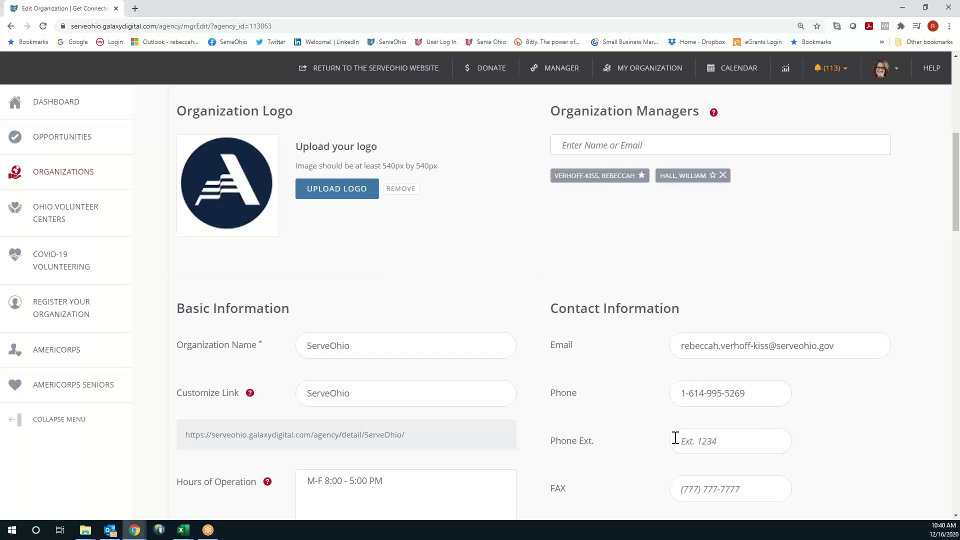
pyautogui.scroll(-1, 674, 437)
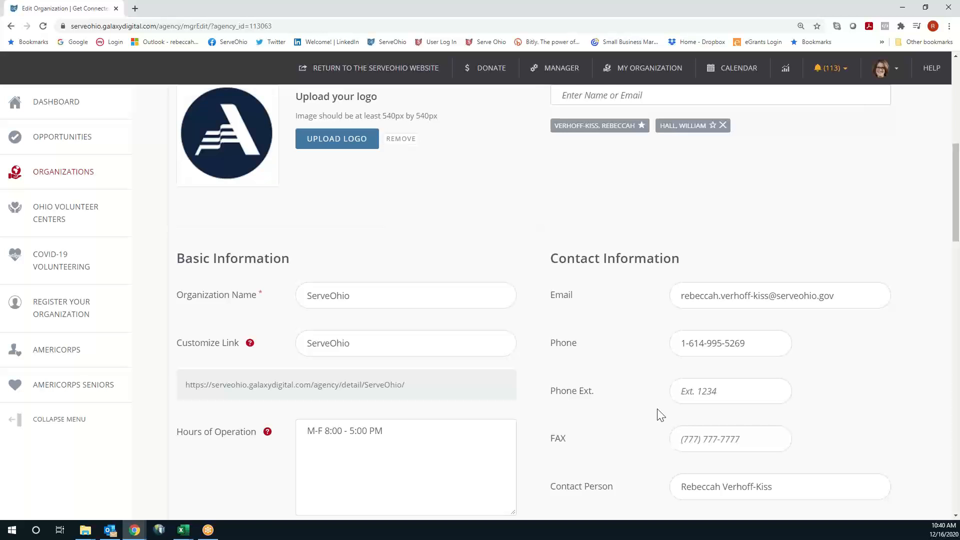
pyautogui.scroll(-6, 660, 415)
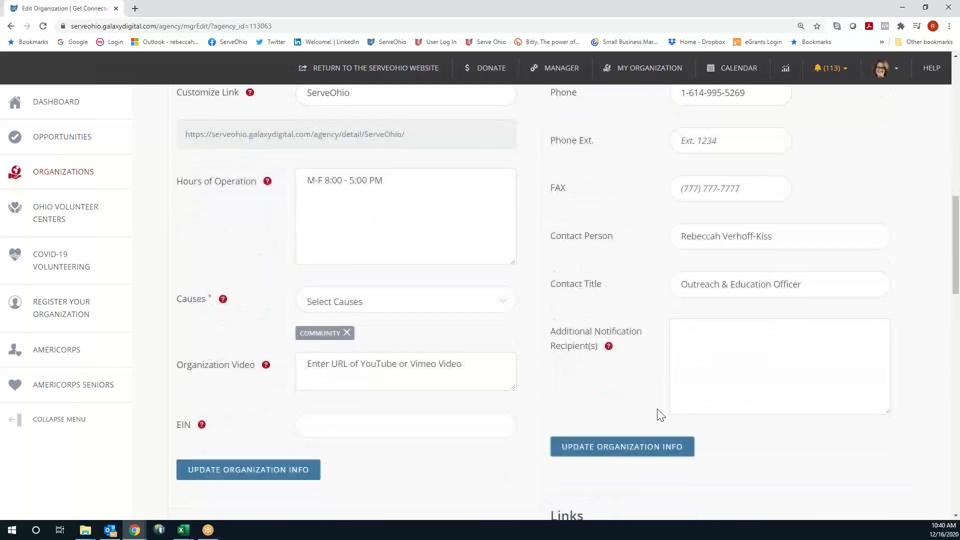
pyautogui.scroll(-7, 661, 414)
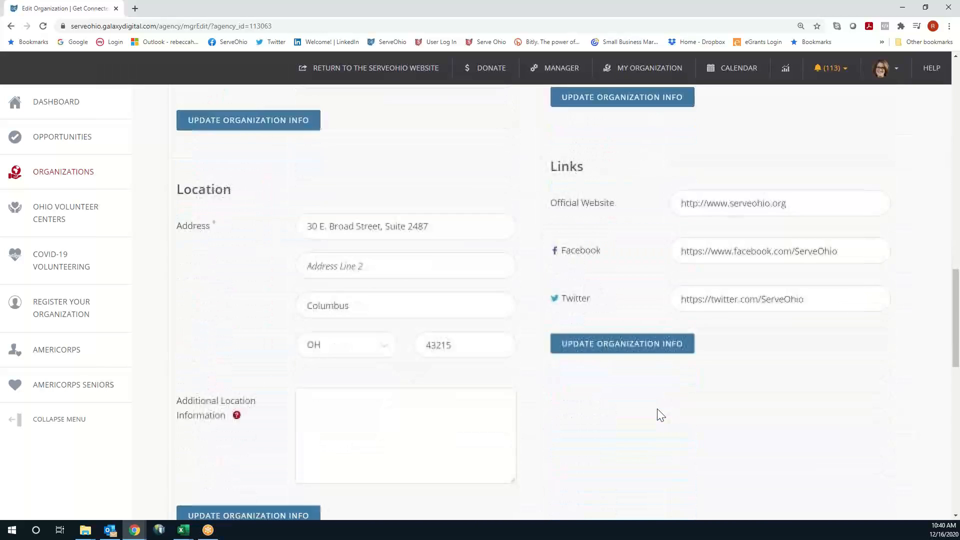
pyautogui.scroll(-6, 658, 413)
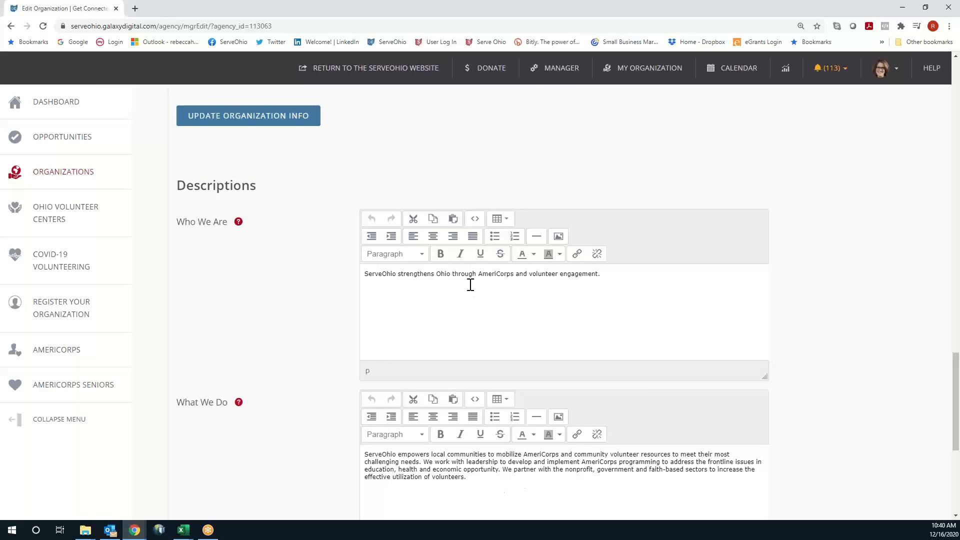
pyautogui.scroll(10, 709, 375)
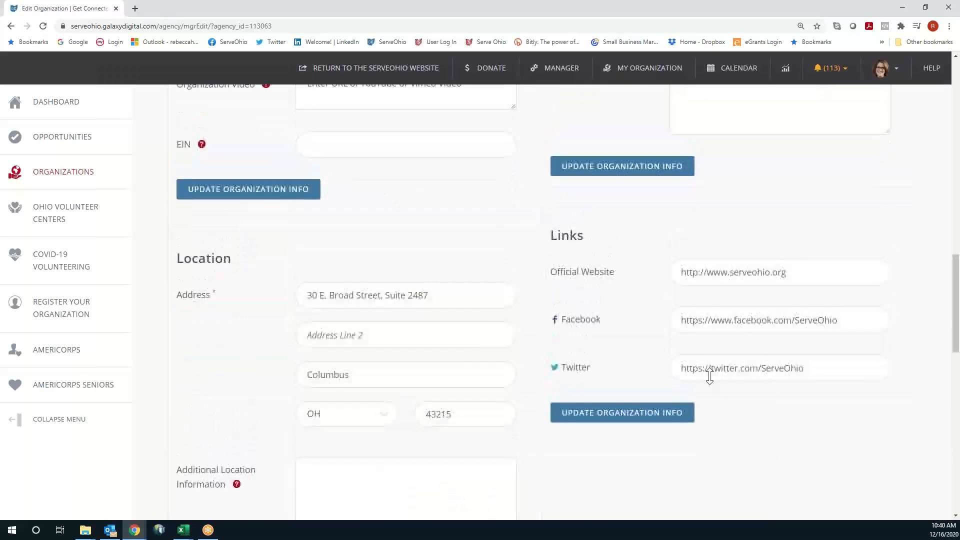
pyautogui.scroll(10, 710, 376)
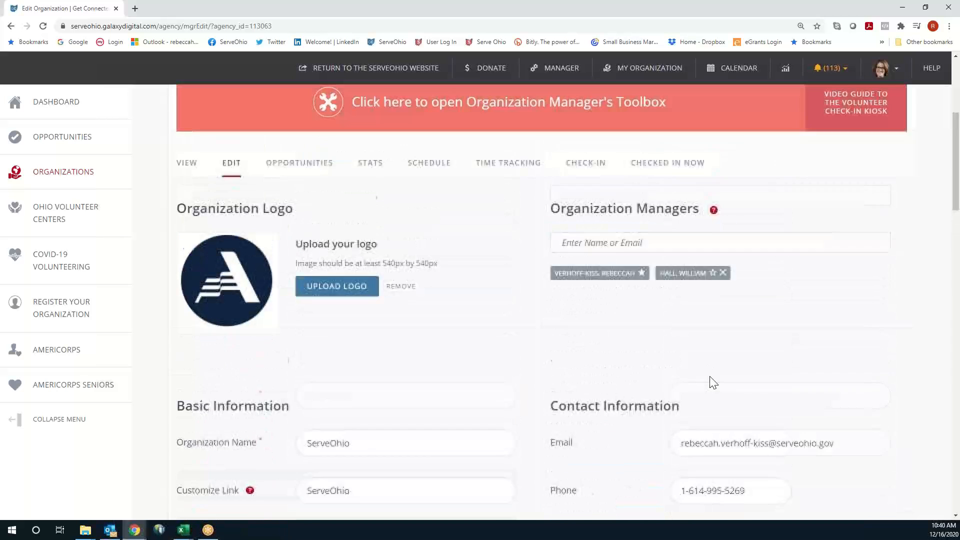
pyautogui.scroll(1, 709, 377)
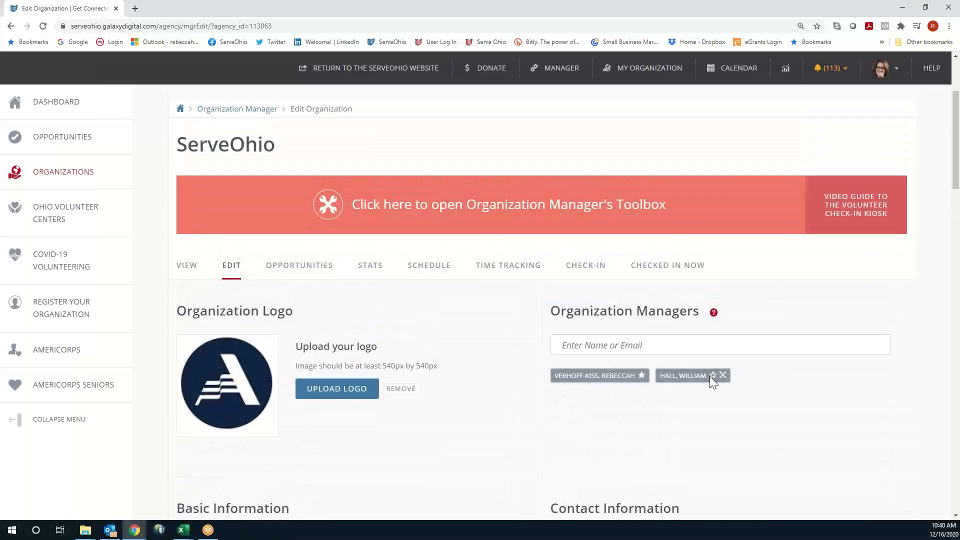
pyautogui.click(191, 270)
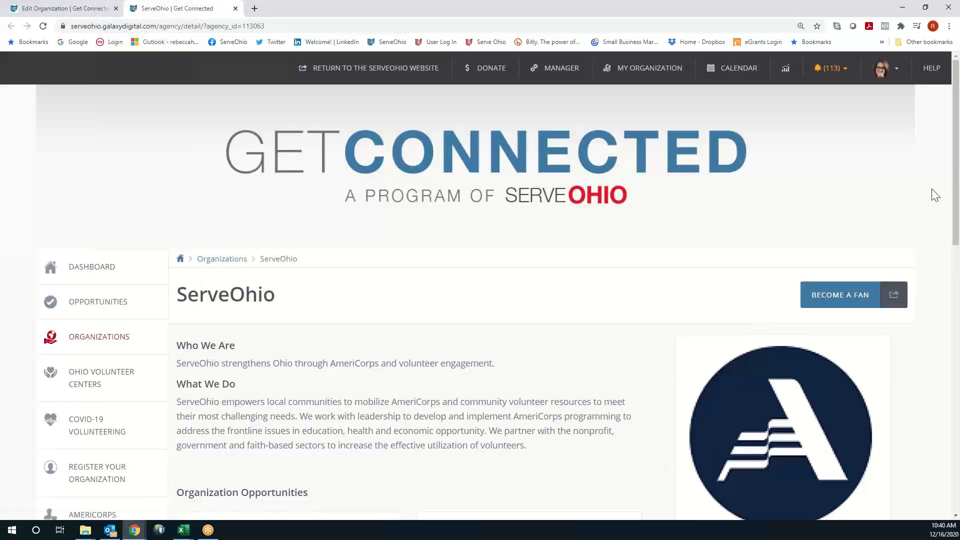
# Scroll through ServeOhio's public profile, covering its four opportunities and office hours M-F 8:00 - 5:00 PM
pyautogui.scroll(-2, 933, 195)
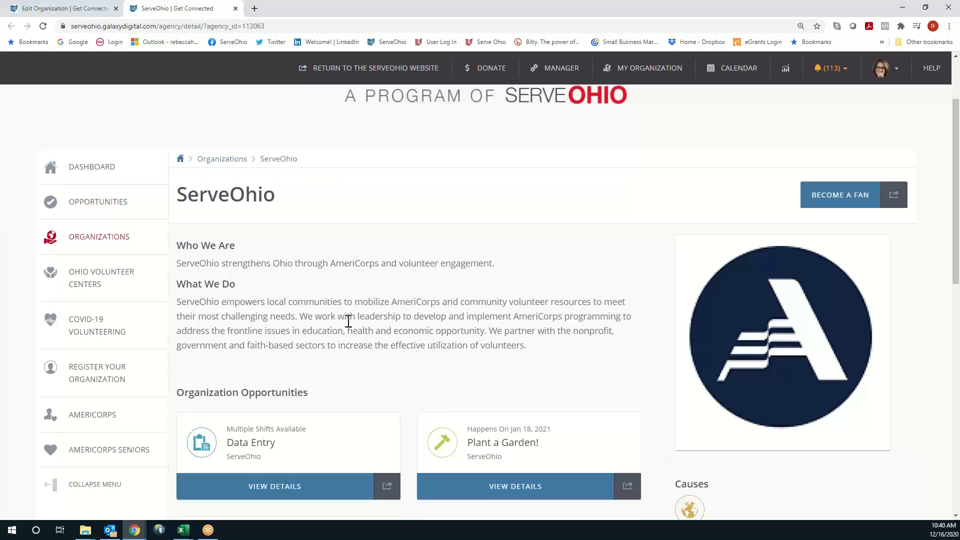
pyautogui.scroll(-1, 889, 316)
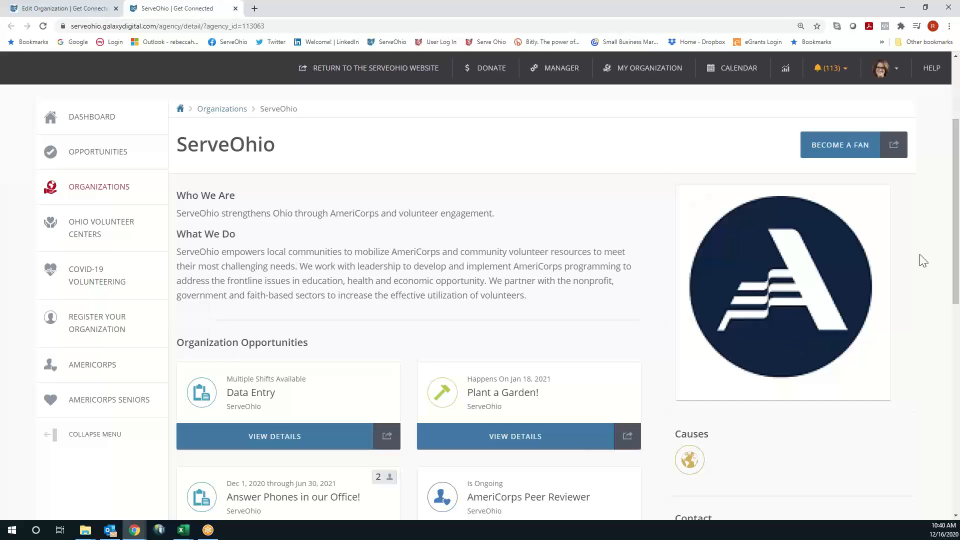
pyautogui.scroll(-3, 923, 261)
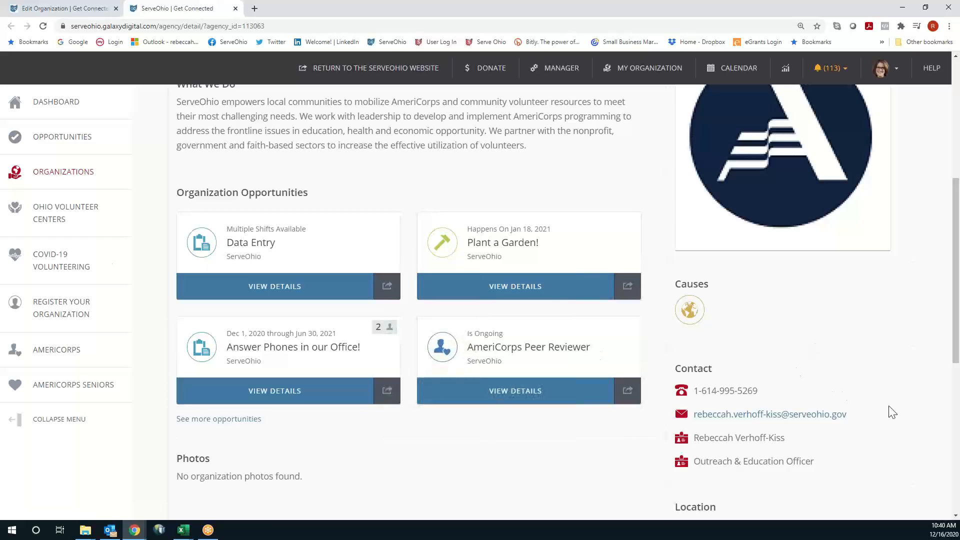
pyautogui.scroll(-1, 880, 395)
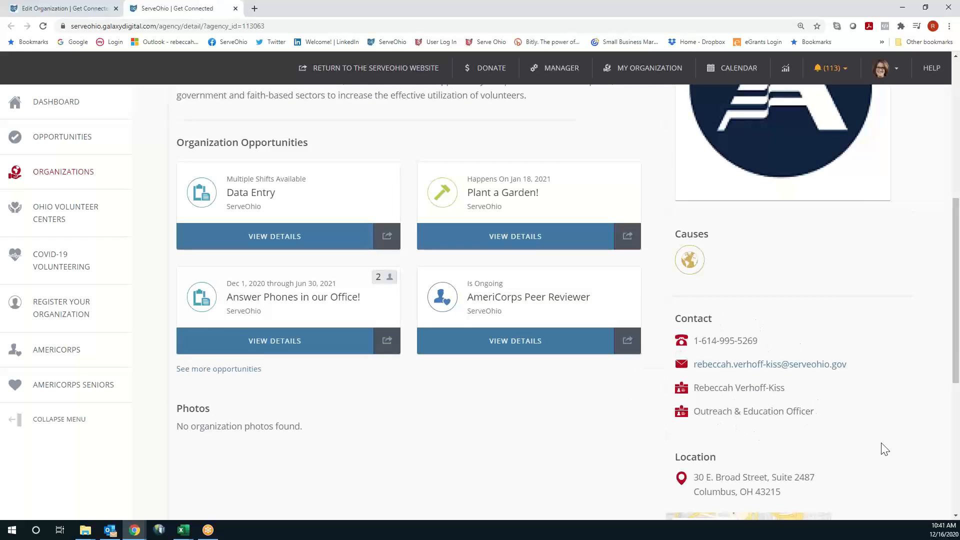
pyautogui.scroll(-3, 944, 437)
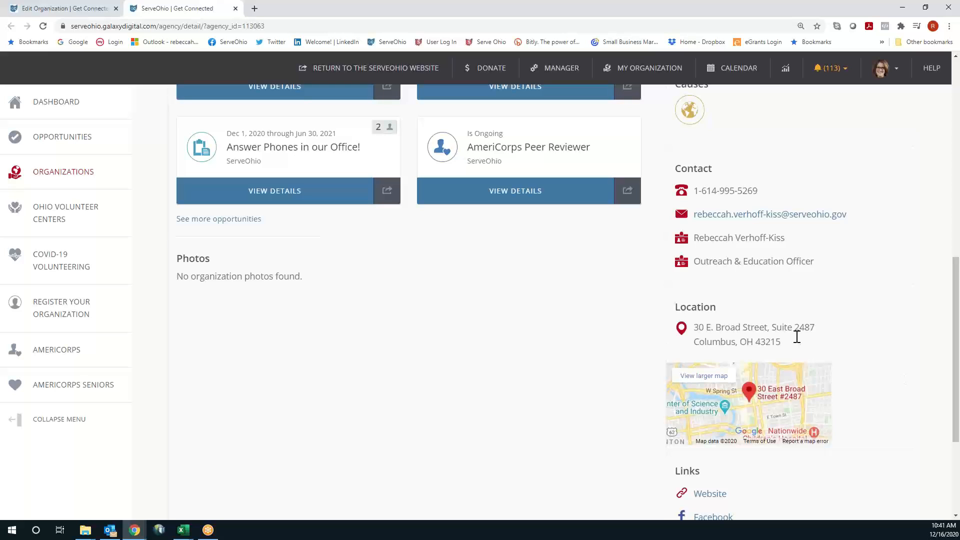
pyautogui.scroll(-3, 926, 361)
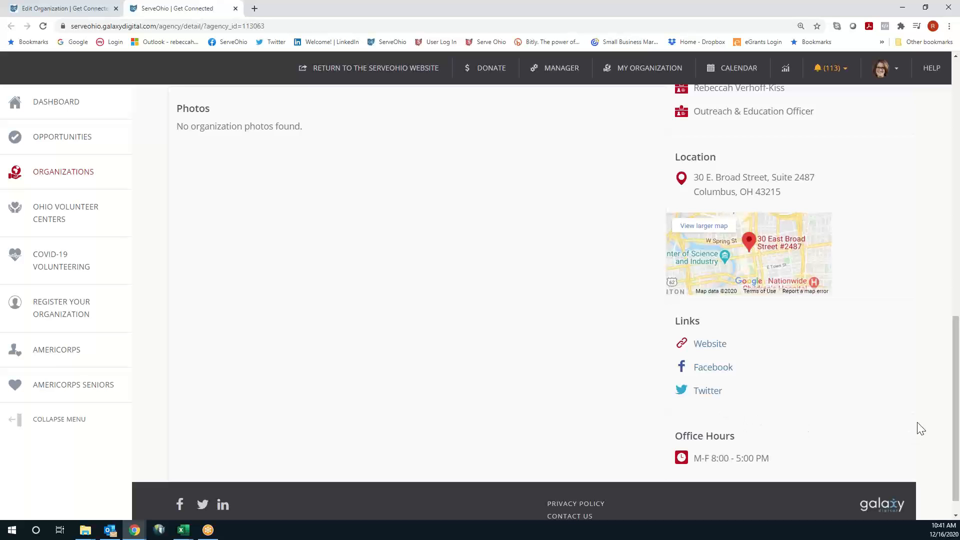
pyautogui.scroll(8, 920, 429)
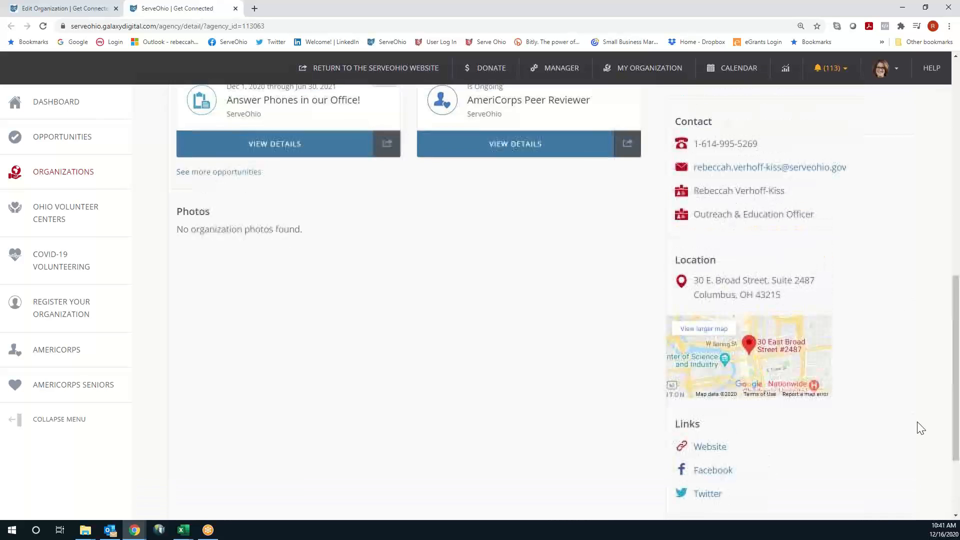
pyautogui.scroll(3, 920, 428)
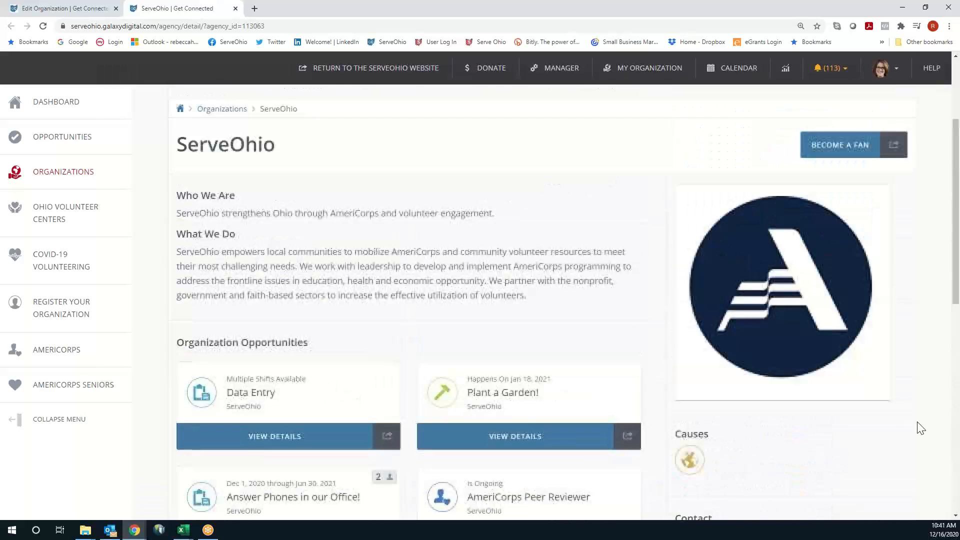
# Return to the Edit Organization tab and bring up the Manage Opportunities table under OPPORTUNITIES
pyautogui.click(70, 9)
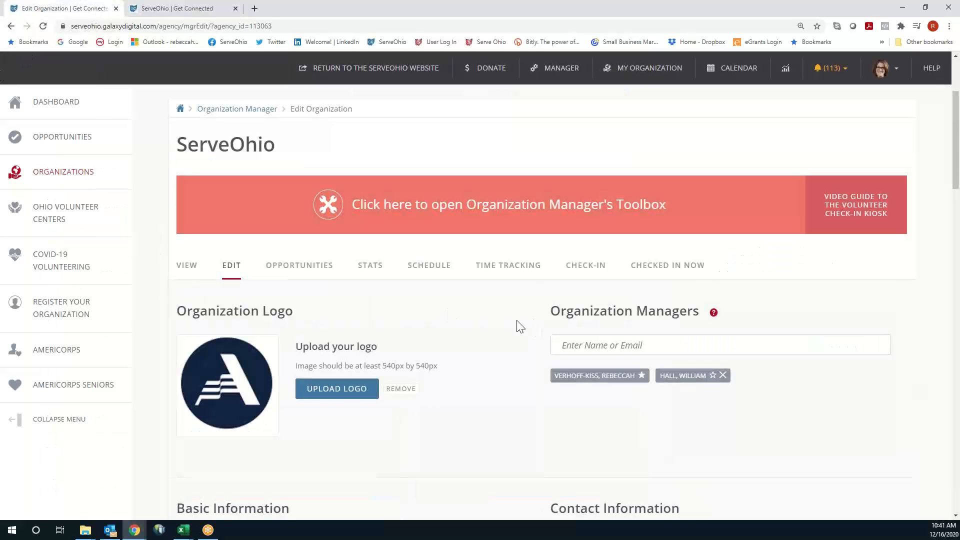
pyautogui.scroll(-1, 521, 326)
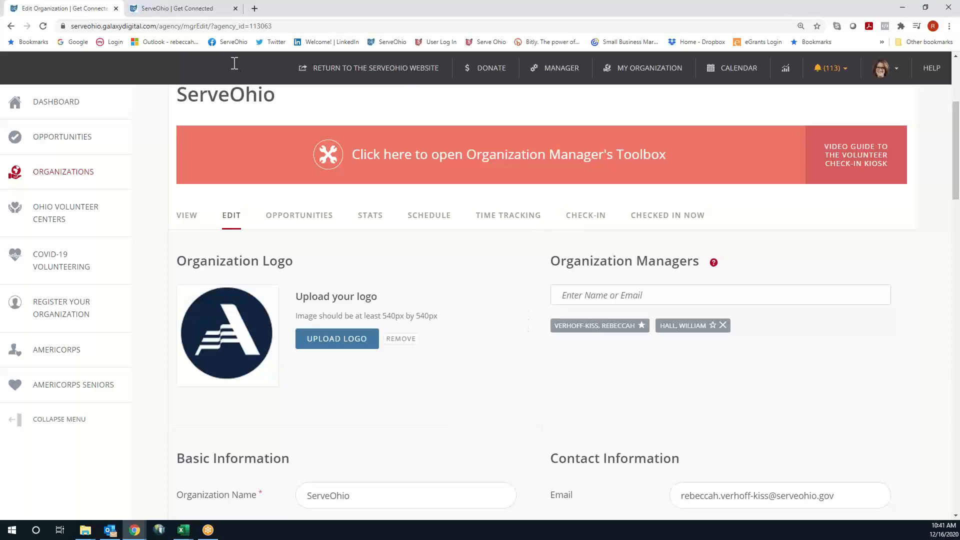
pyautogui.click(320, 221)
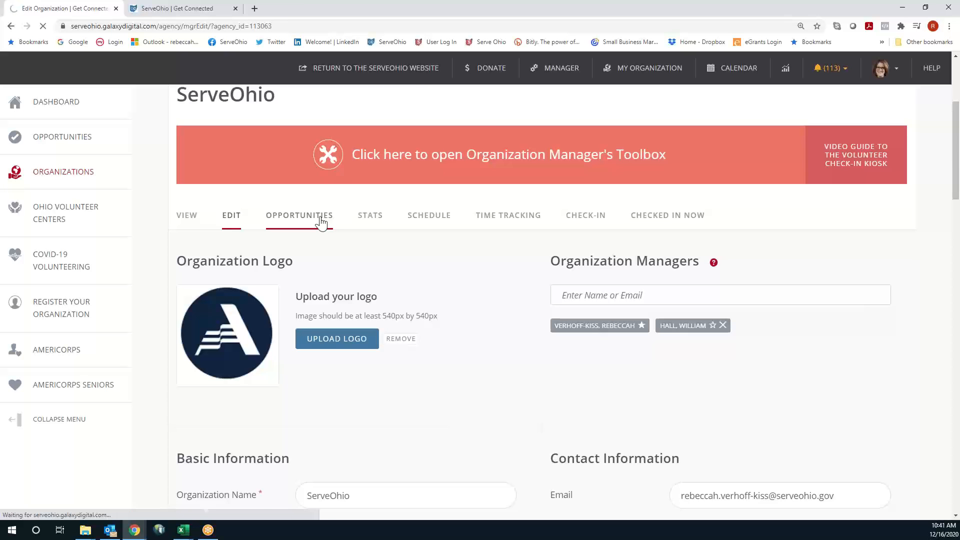
pyautogui.scroll(-3, 783, 367)
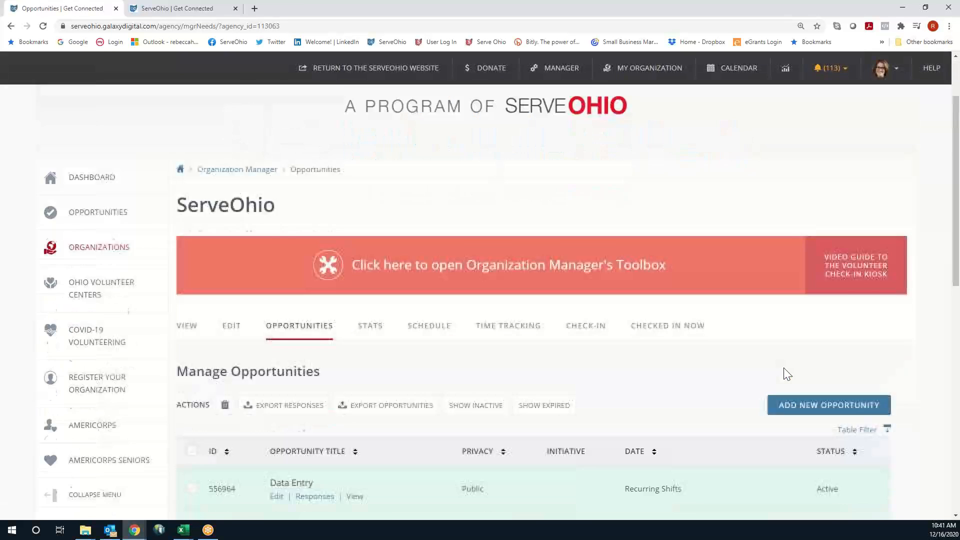
pyautogui.scroll(-3, 732, 314)
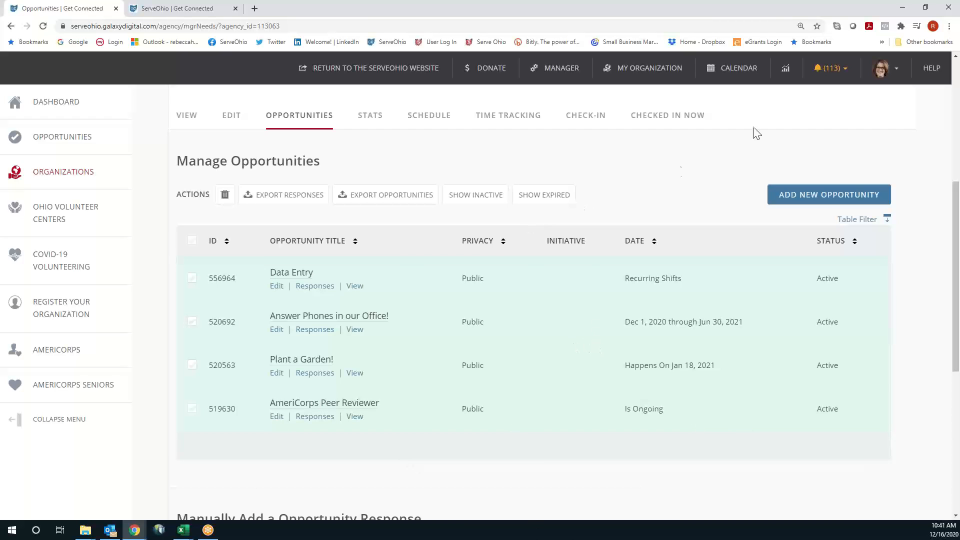
# Add a new opportunity and click into its Title and Description fields
pyautogui.click(846, 203)
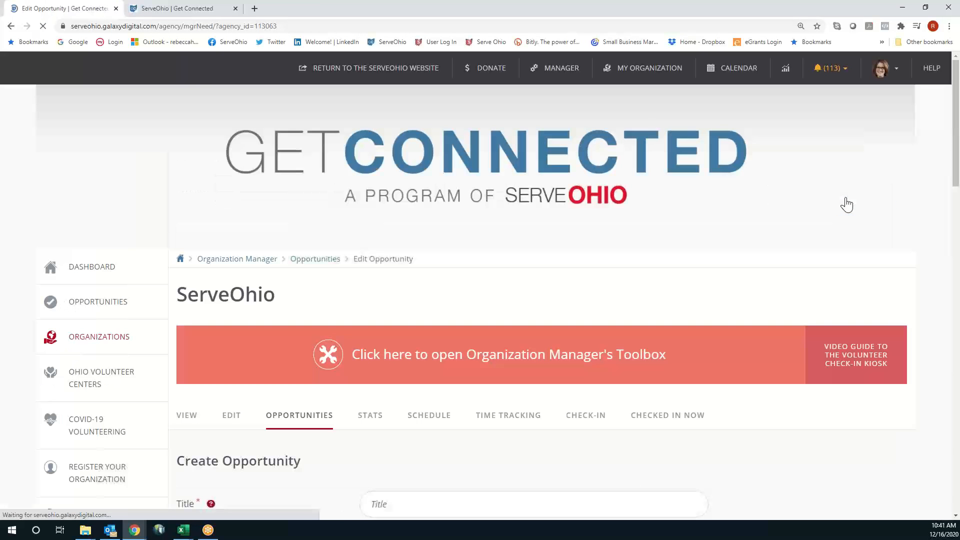
pyautogui.scroll(-3, 842, 226)
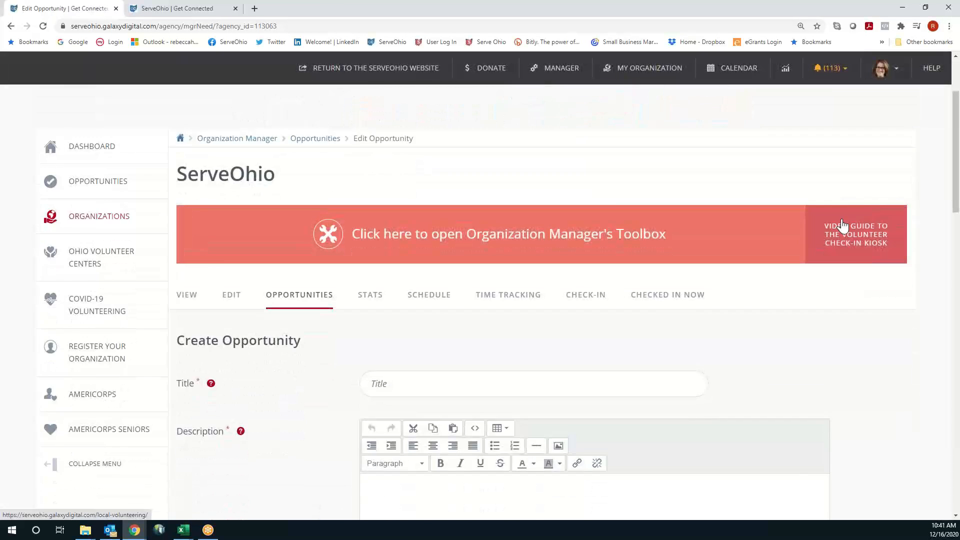
pyautogui.scroll(-2, 869, 234)
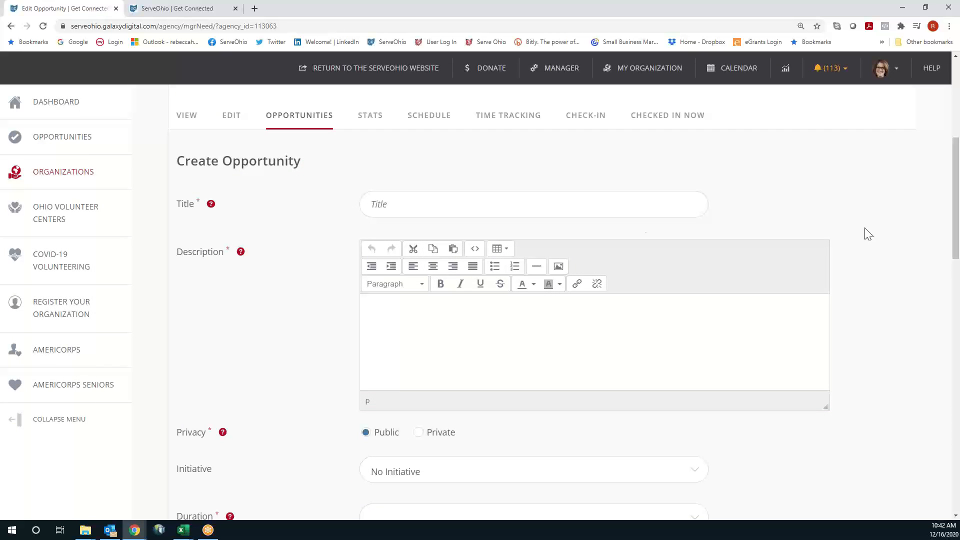
pyautogui.click(548, 207)
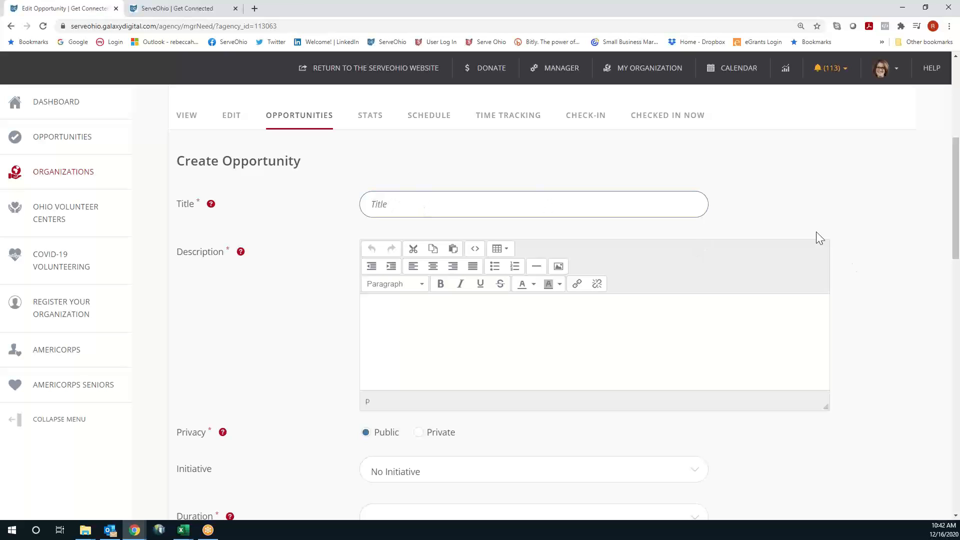
pyautogui.scroll(-2, 873, 215)
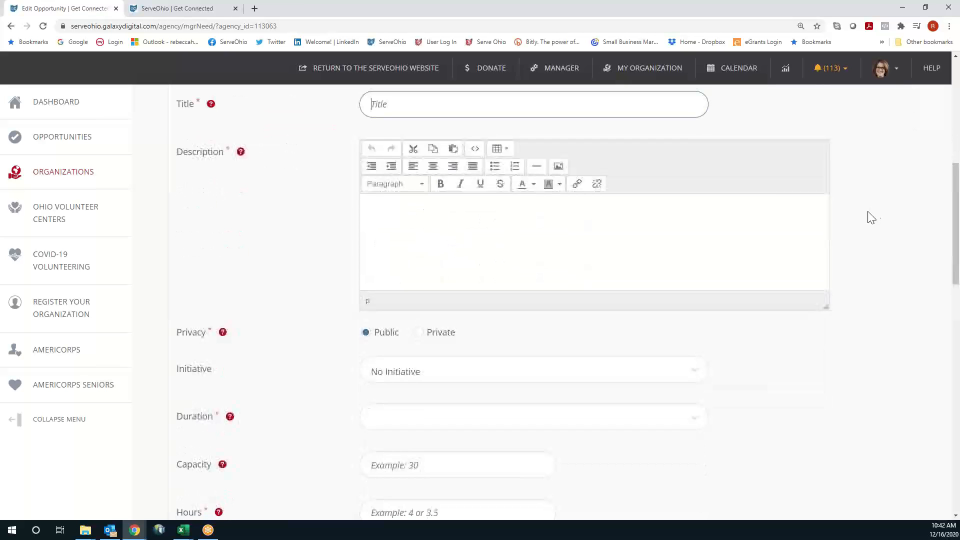
pyautogui.click(431, 225)
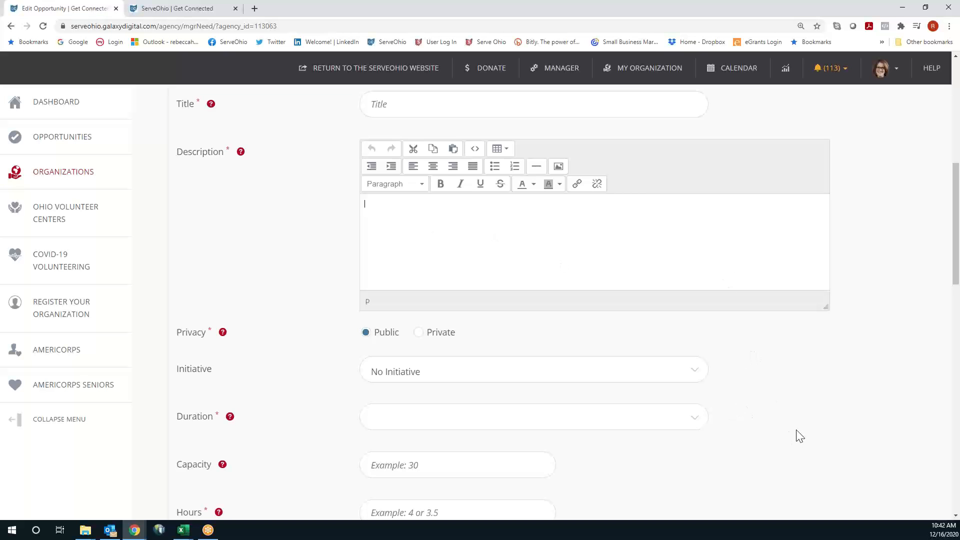
# Switch the opportunity's Privacy to Private and then back to Public
pyautogui.scroll(-3, 805, 418)
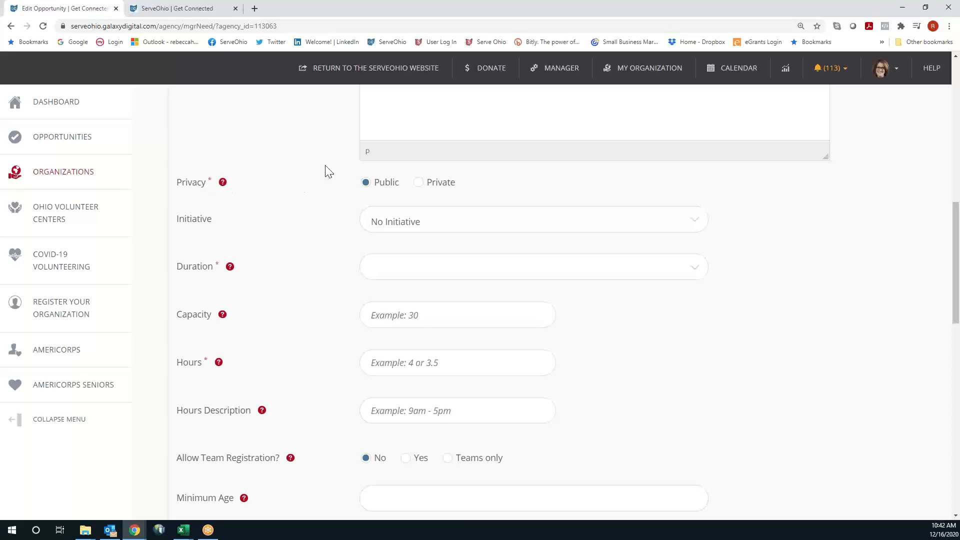
pyautogui.click(419, 184)
pyautogui.click(368, 188)
pyautogui.scroll(-1, 648, 308)
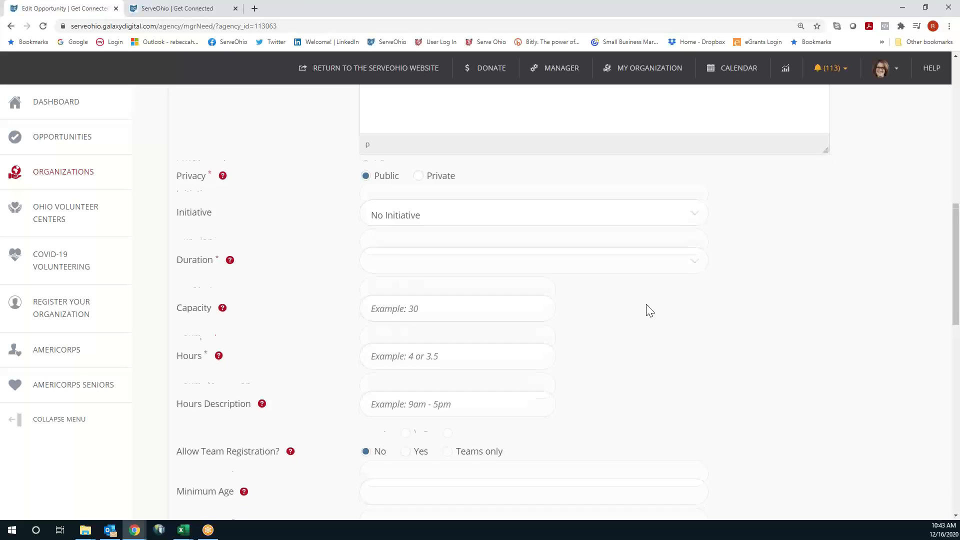
# Choose 2021 MLK Day of Service in the Initiative dropdown
pyautogui.click(523, 180)
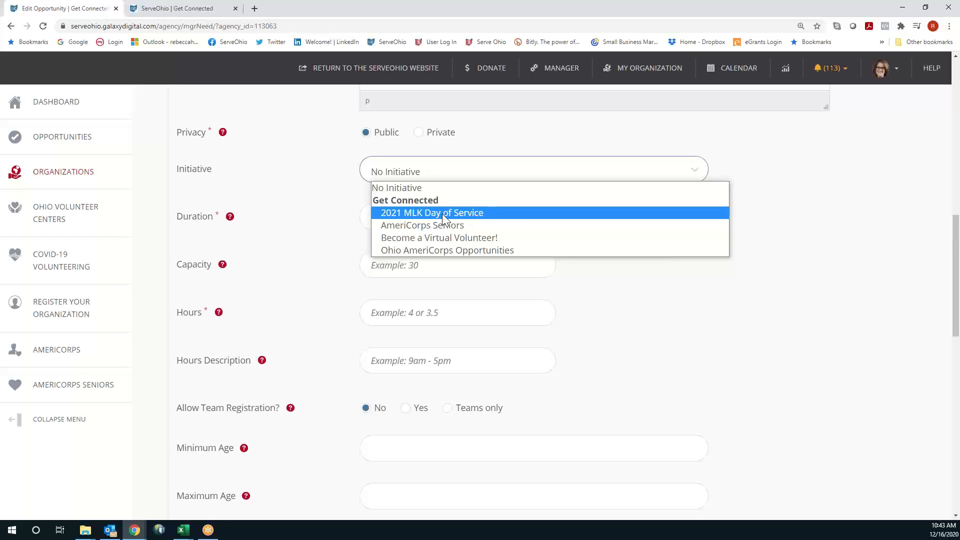
pyautogui.click(502, 214)
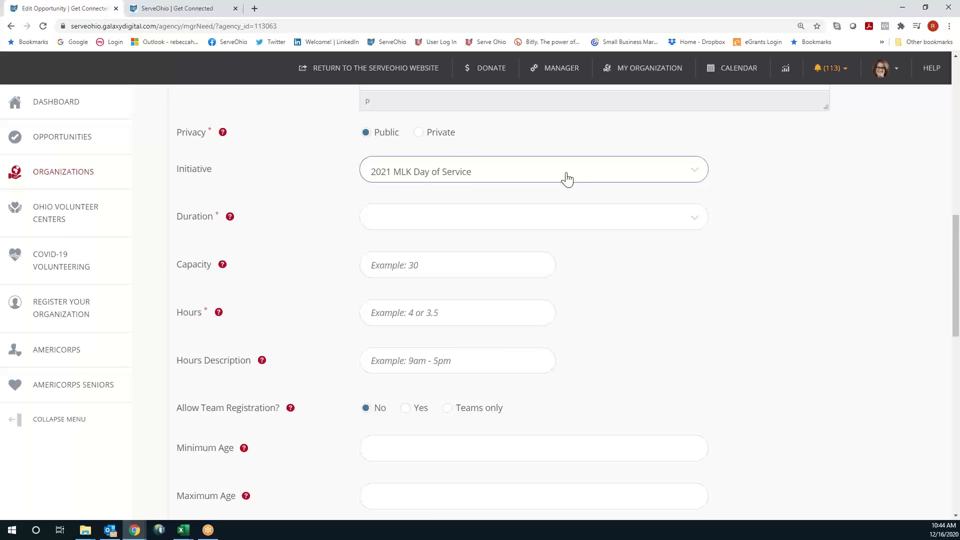
pyautogui.scroll(-1, 567, 179)
pyautogui.click(512, 171)
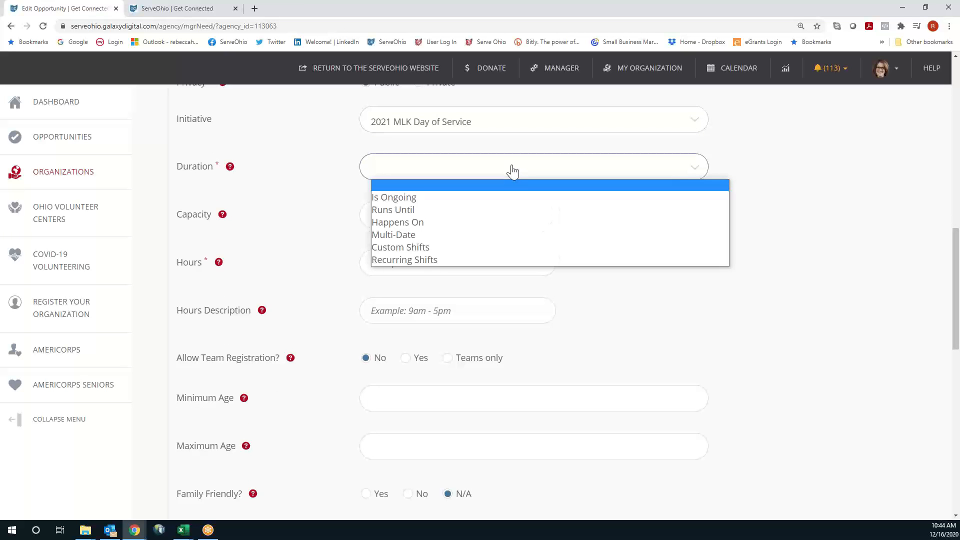
# Set Duration to Happens On, keeping 2021 MLK Day of Service as the initiative
pyautogui.click(421, 224)
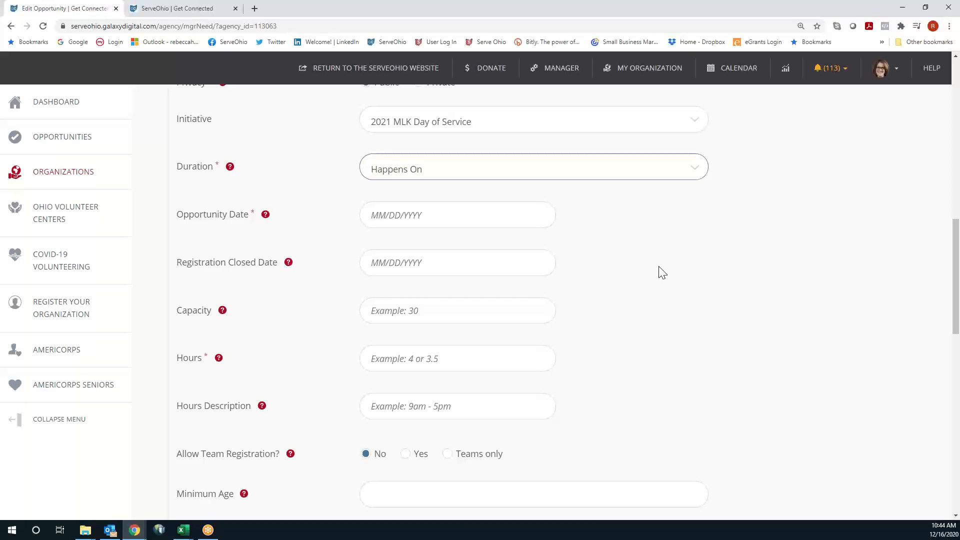
pyautogui.click(506, 180)
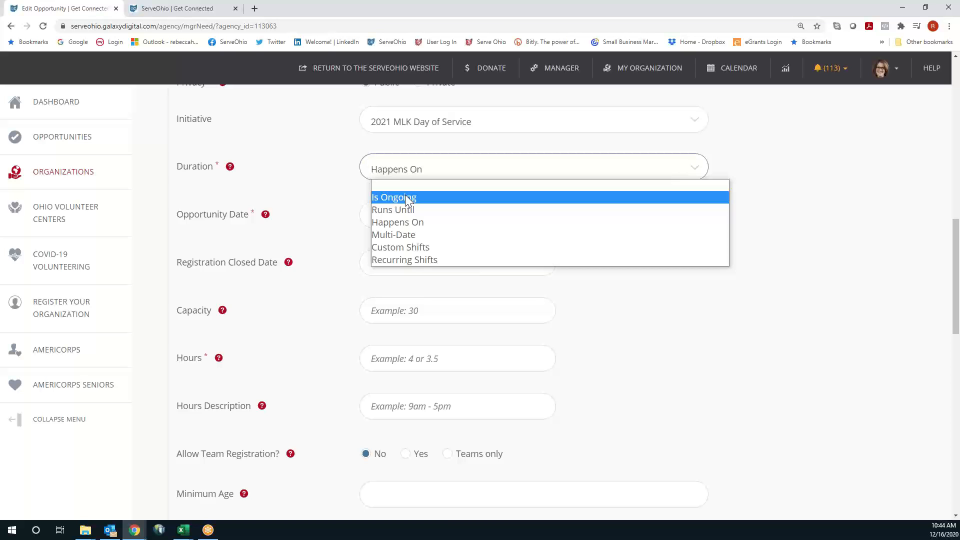
pyautogui.click(716, 372)
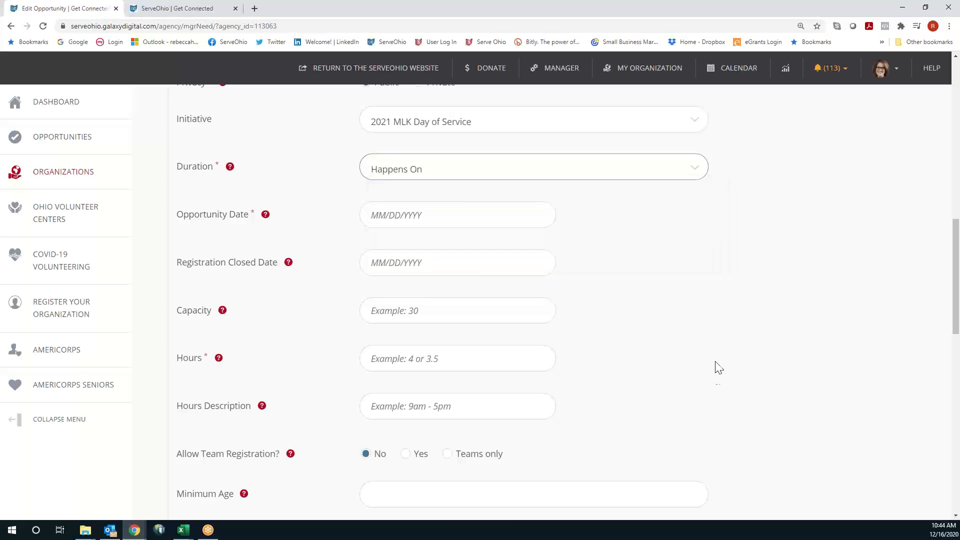
pyautogui.click(392, 128)
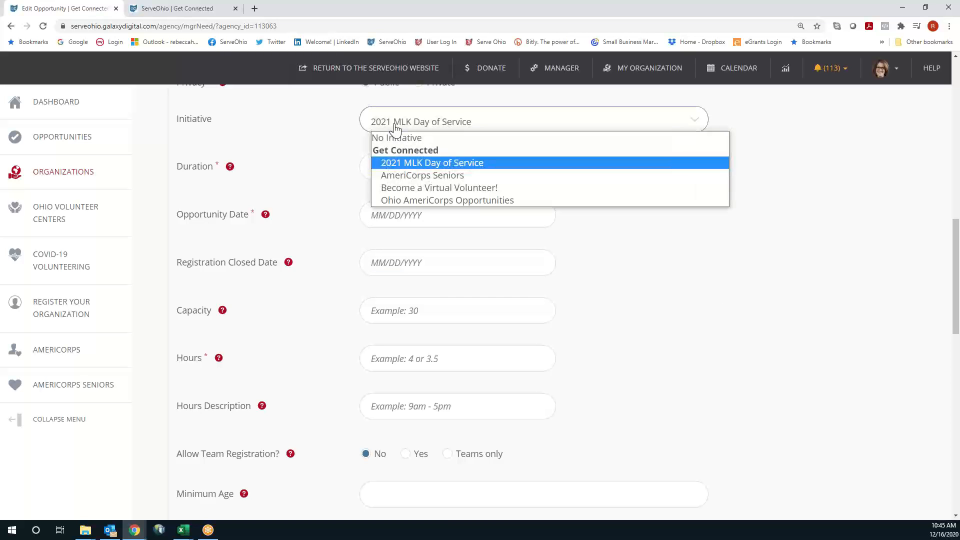
pyautogui.click(440, 164)
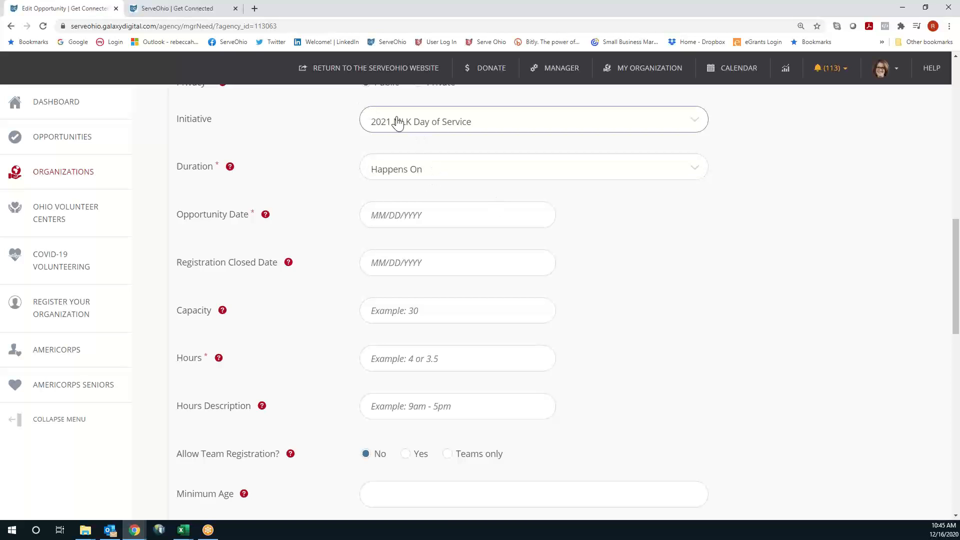
pyautogui.click(447, 172)
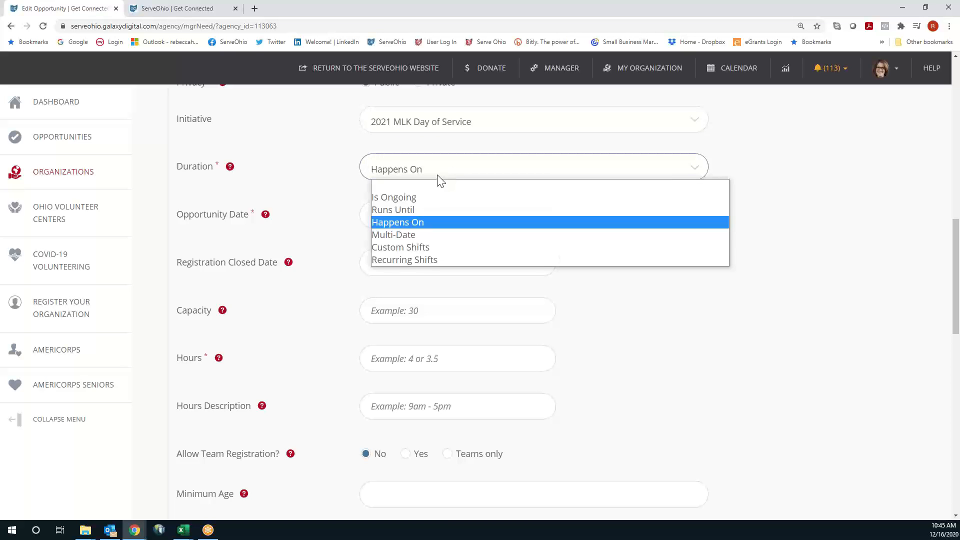
pyautogui.click(433, 222)
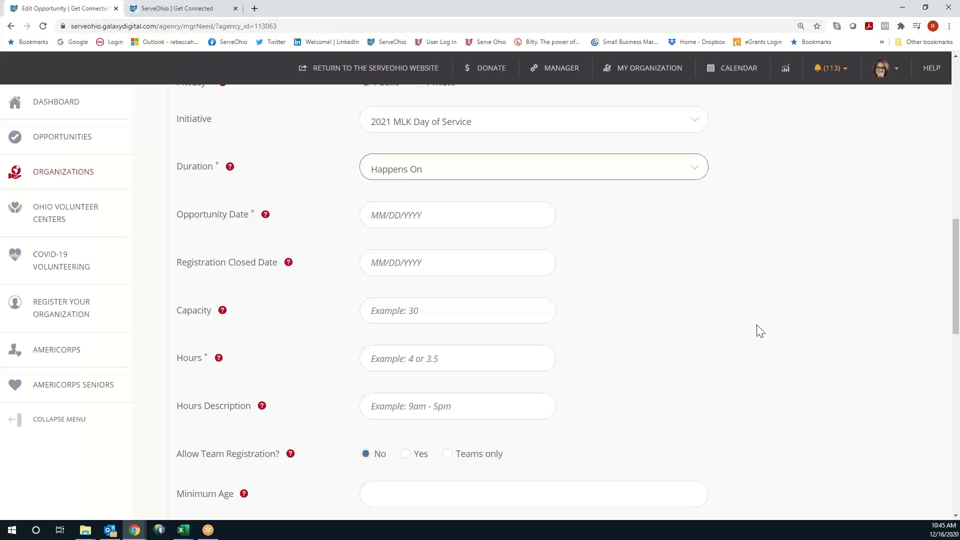
pyautogui.scroll(-1, 759, 330)
# Set the Opportunity Date to January 18, 2021
pyautogui.click(419, 165)
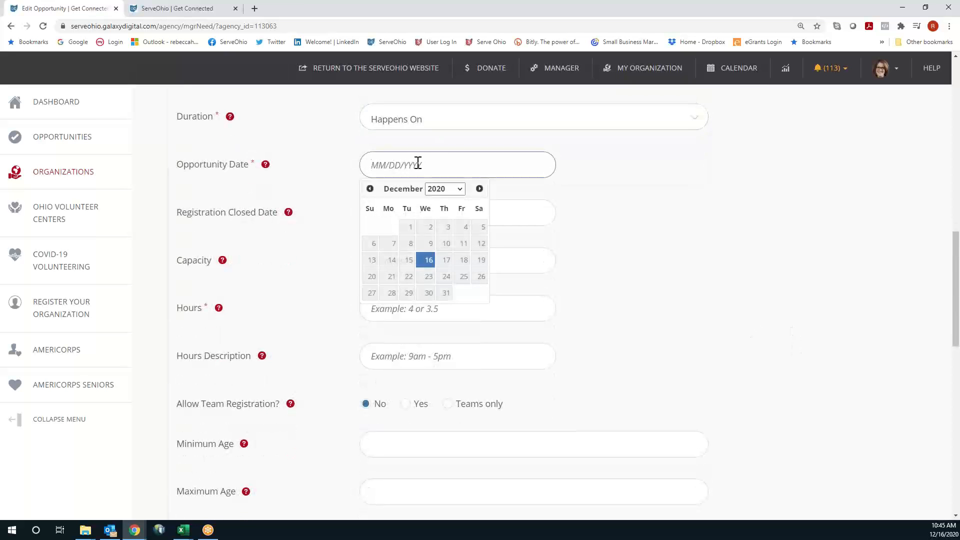
pyautogui.click(479, 189)
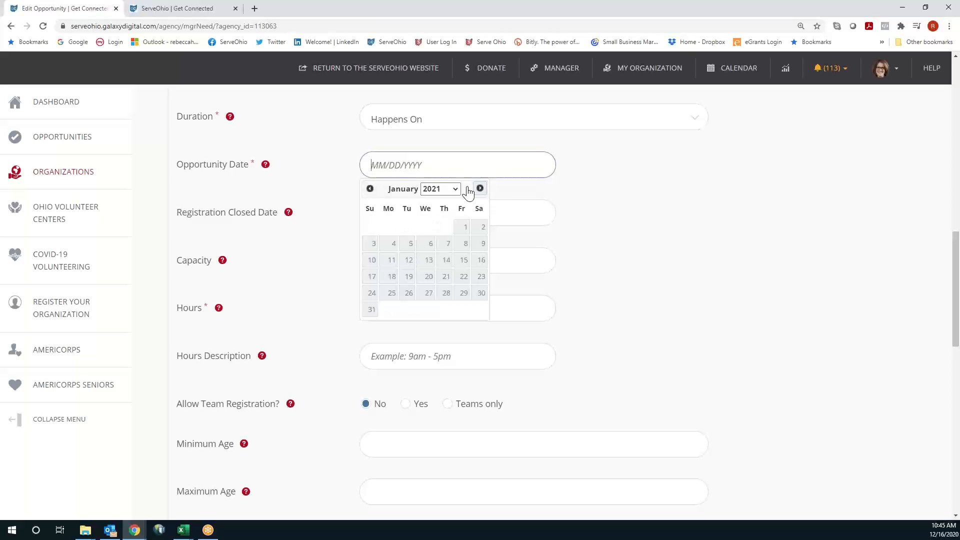
pyautogui.click(392, 277)
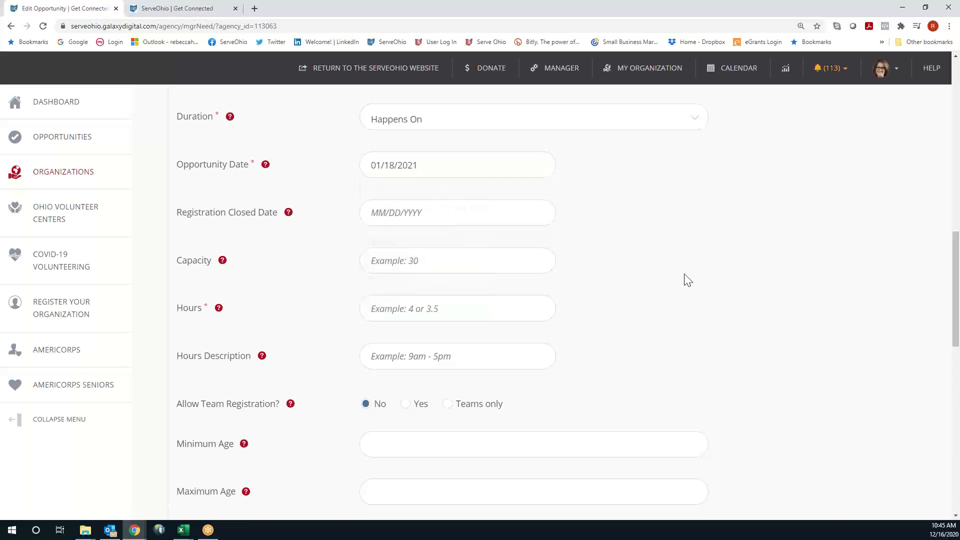
pyautogui.scroll(-1, 688, 280)
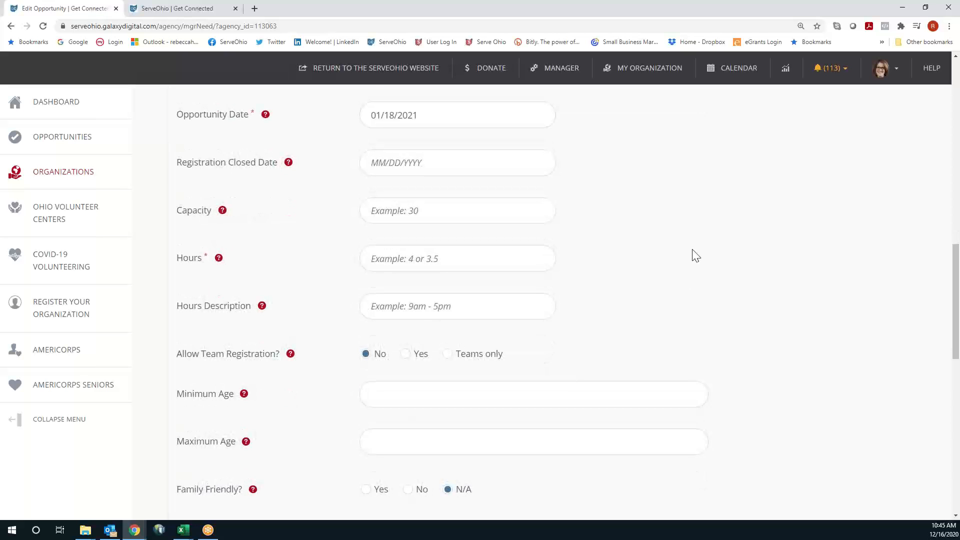
# Set the Registration Closed Date to January 15, 2021
pyautogui.click(418, 170)
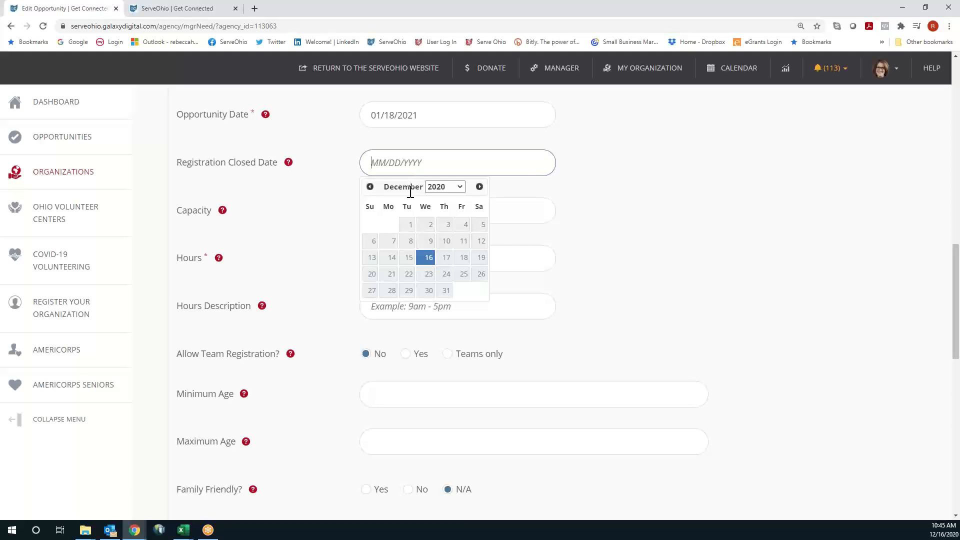
pyautogui.click(478, 187)
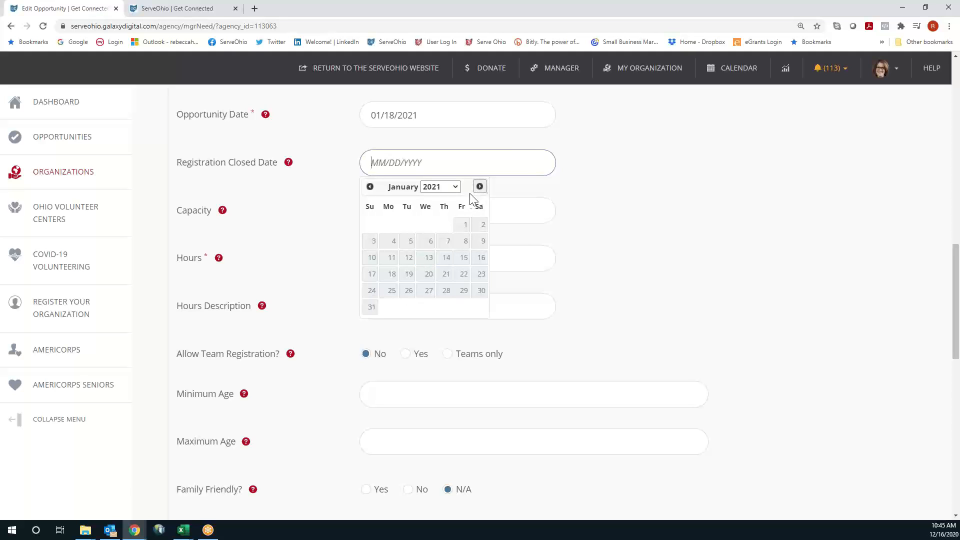
pyautogui.click(392, 274)
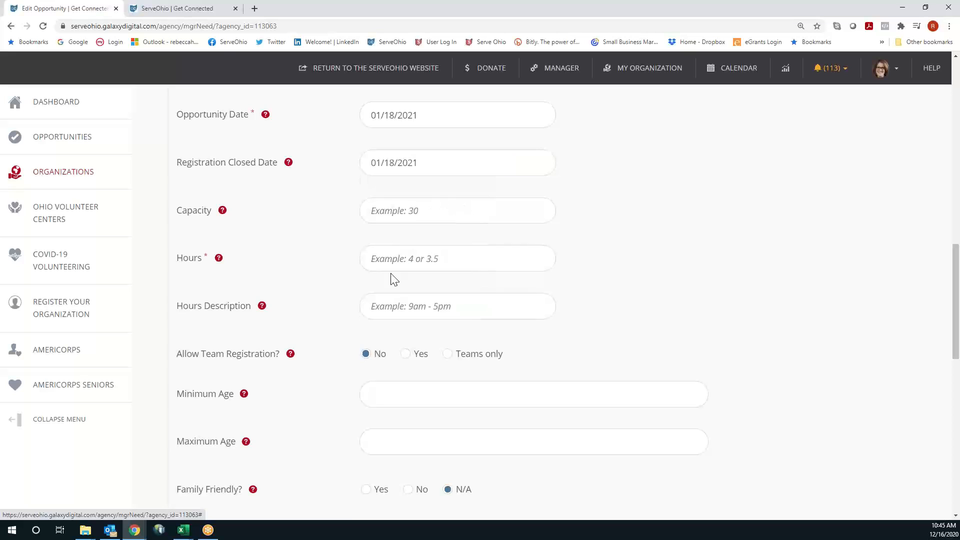
pyautogui.click(415, 164)
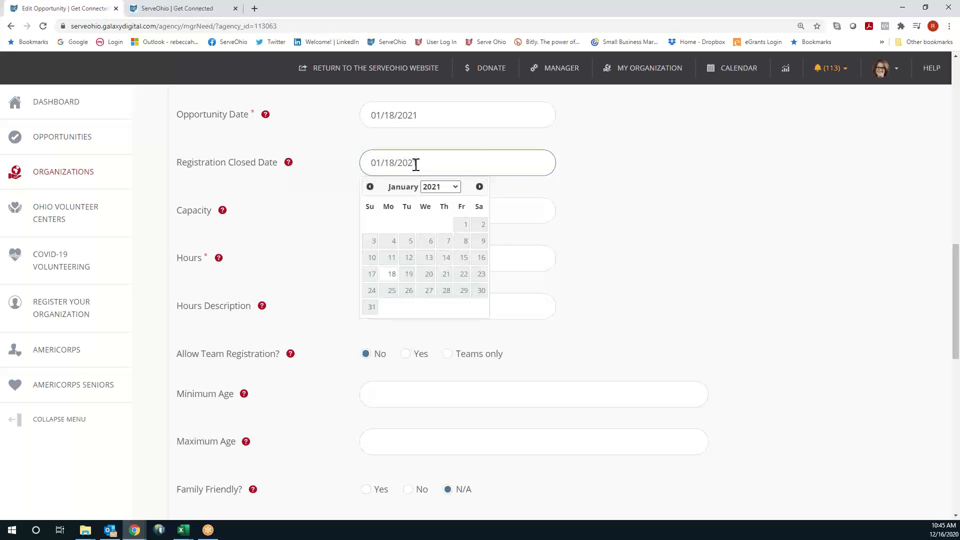
pyautogui.click(463, 258)
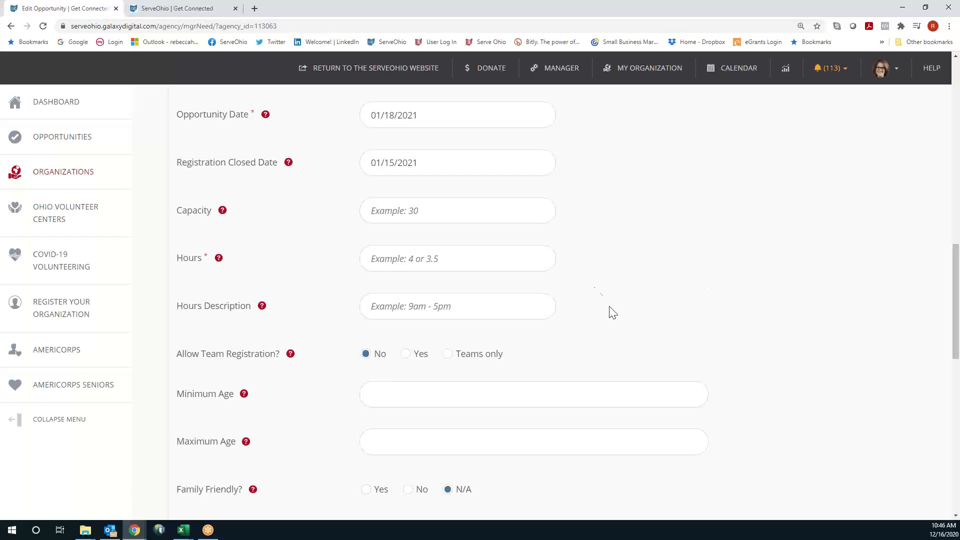
pyautogui.scroll(-1, 595, 214)
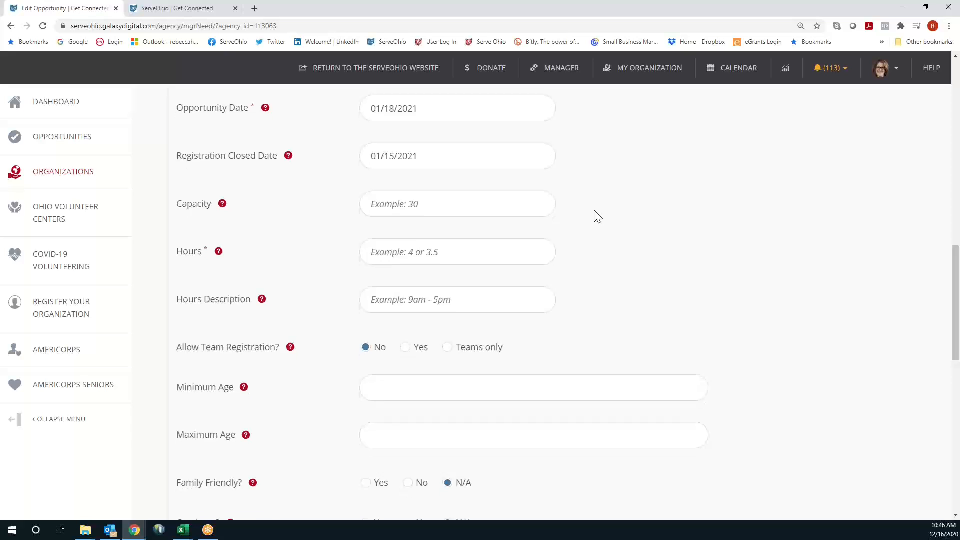
pyautogui.click(398, 162)
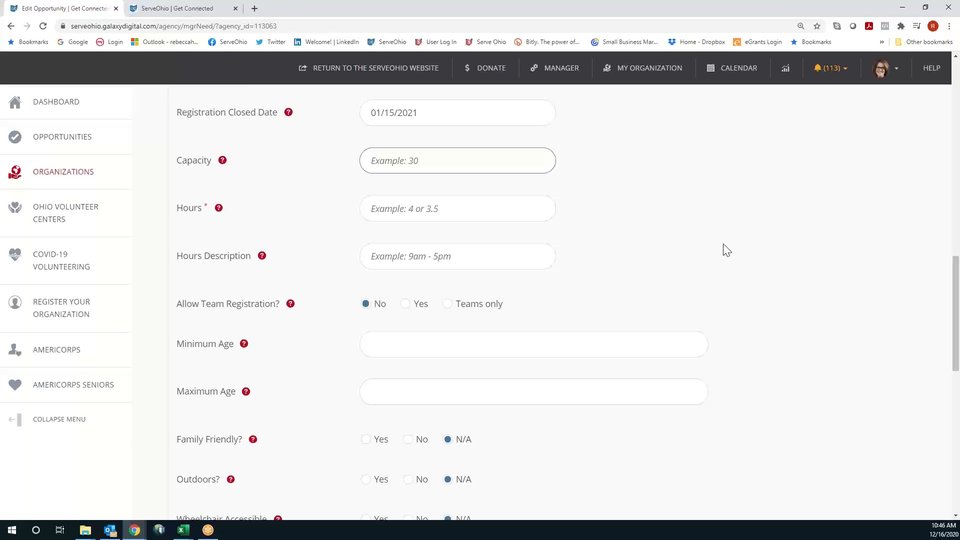
# Enter capacity 50, hours 3 and hours description '9:00 AM - 12:00 PM'
pyautogui.write('50')
pyautogui.scroll(-1, 661, 253)
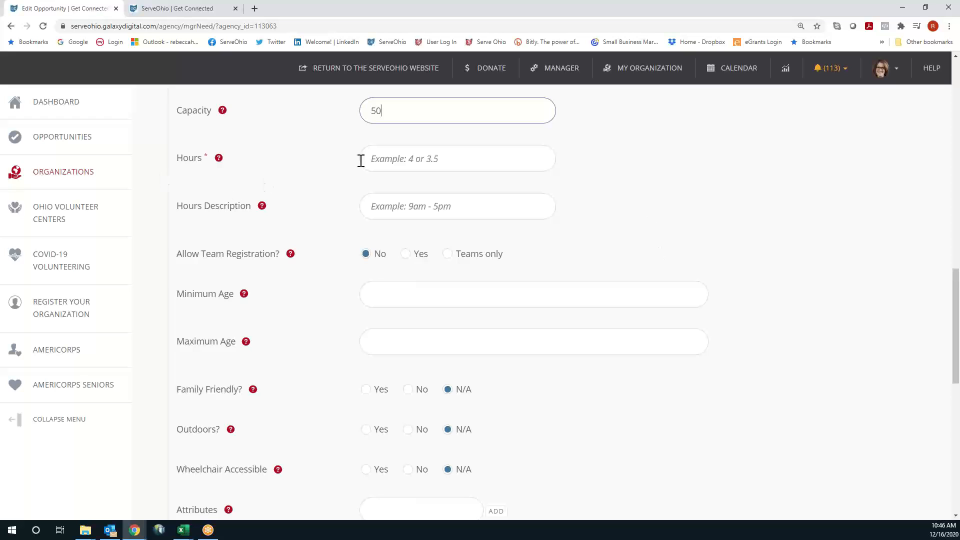
pyautogui.click(420, 160)
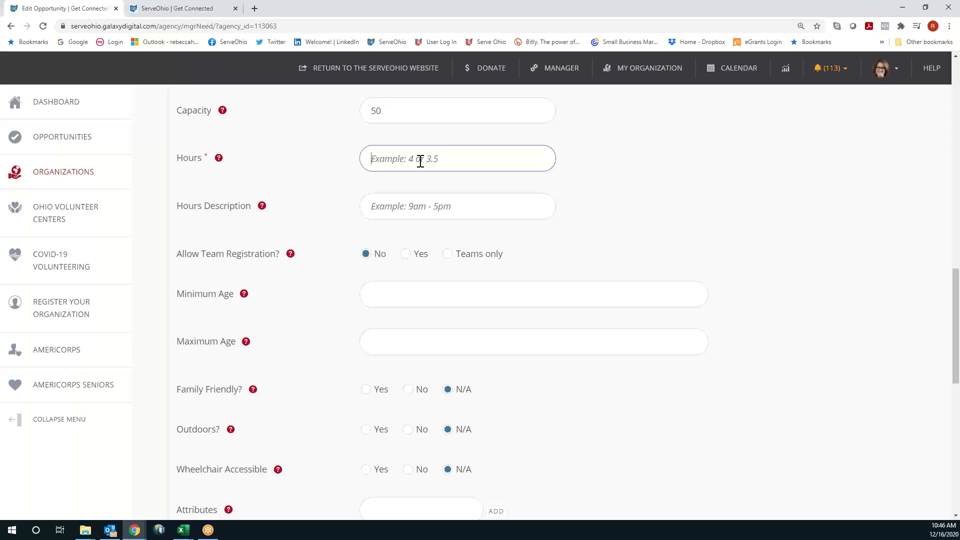
pyautogui.write('3')
pyautogui.click(428, 206)
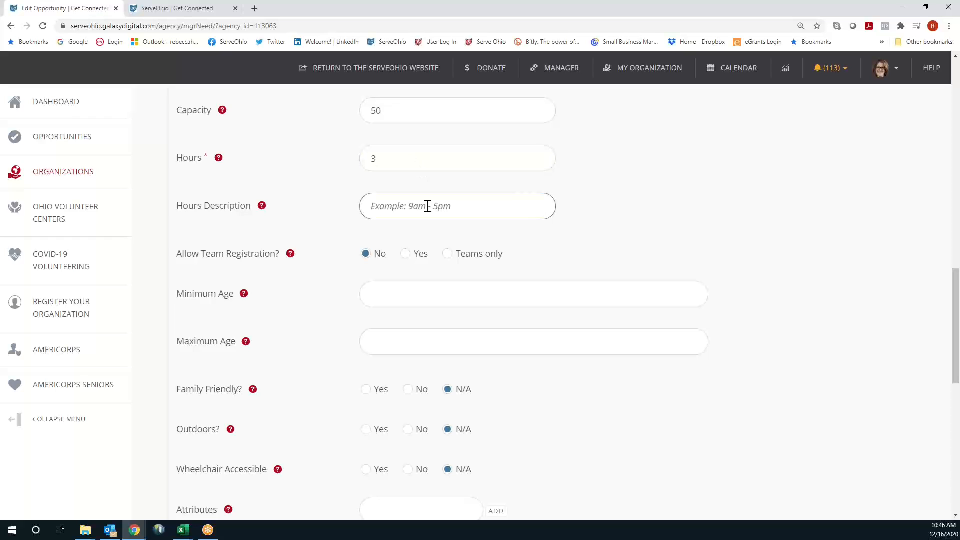
pyautogui.write('9:00 AM - 12:00 PM')
pyautogui.click(787, 195)
# Turn Allow Team Registration on, recheck the capacity value, then switch team registration off
pyautogui.scroll(-1, 786, 195)
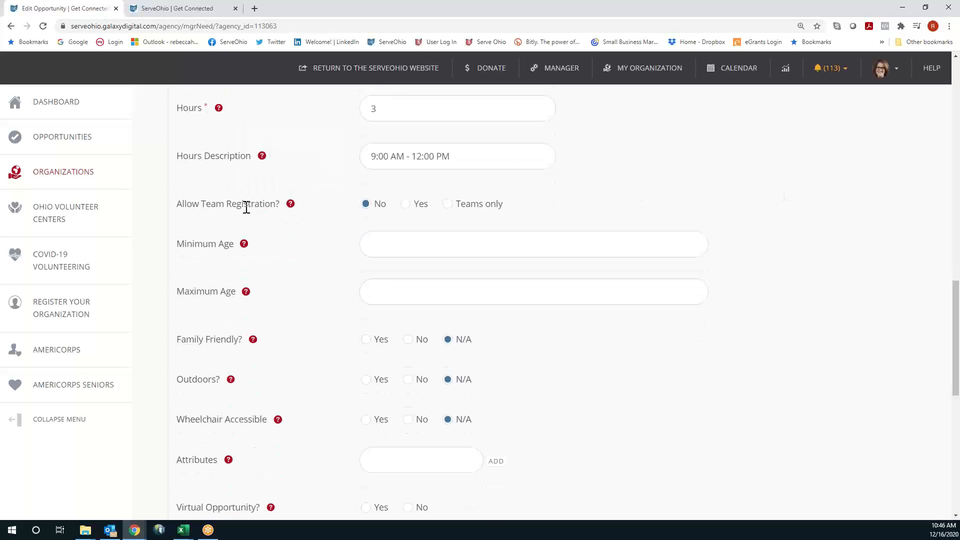
pyautogui.click(405, 205)
pyautogui.scroll(1, 405, 210)
pyautogui.moveTo(394, 109); pyautogui.dragTo(368, 109)
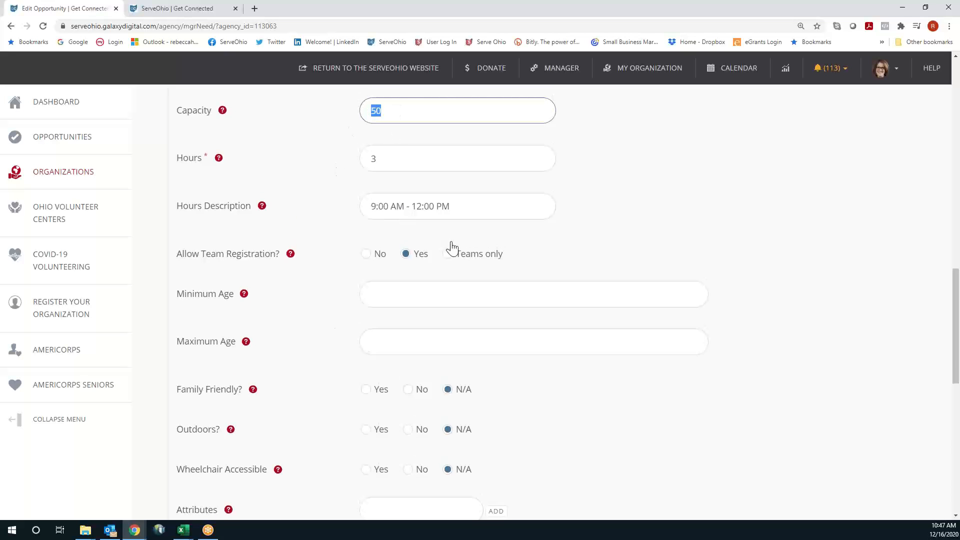
pyautogui.click(405, 257)
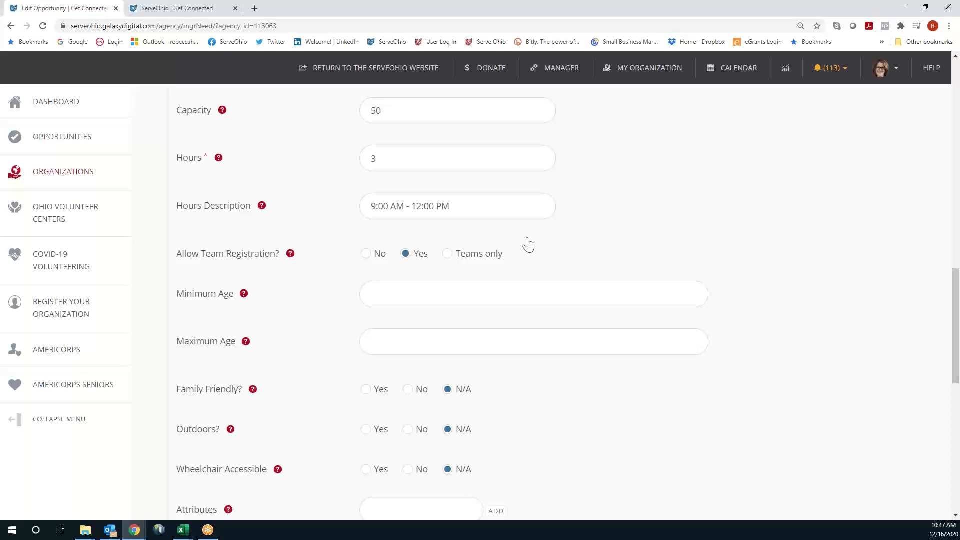
pyautogui.click(368, 254)
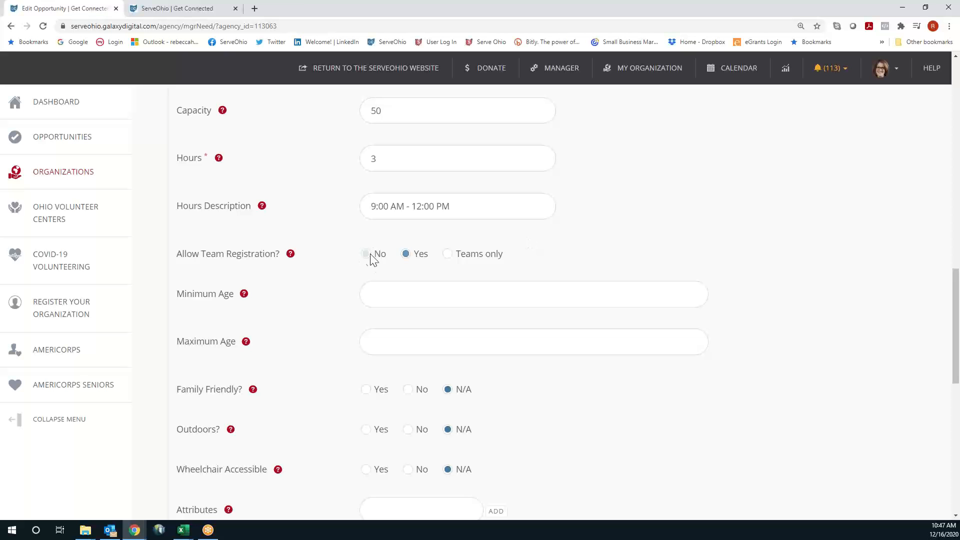
# Allow team registration and set the minimum age to 16
pyautogui.click(405, 254)
pyautogui.scroll(-2, 541, 235)
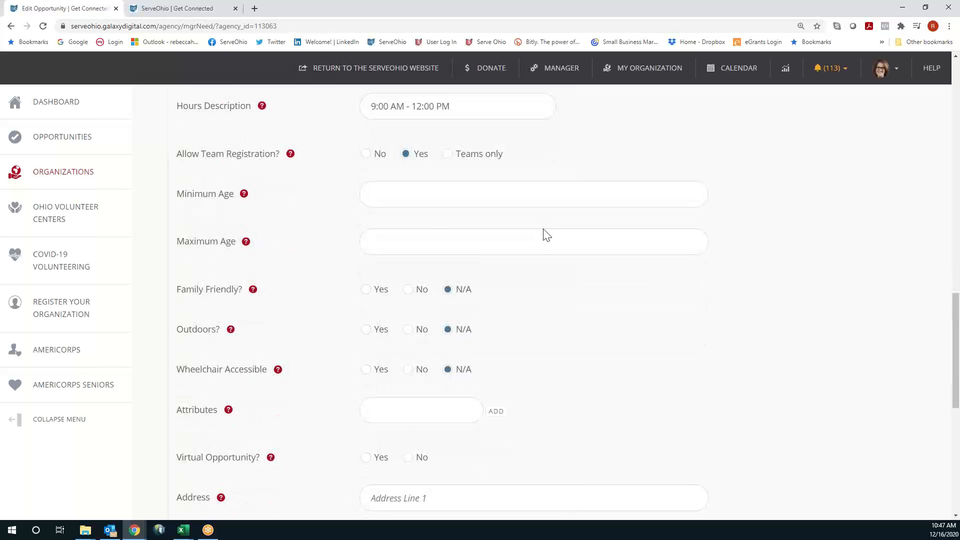
pyautogui.click(470, 194)
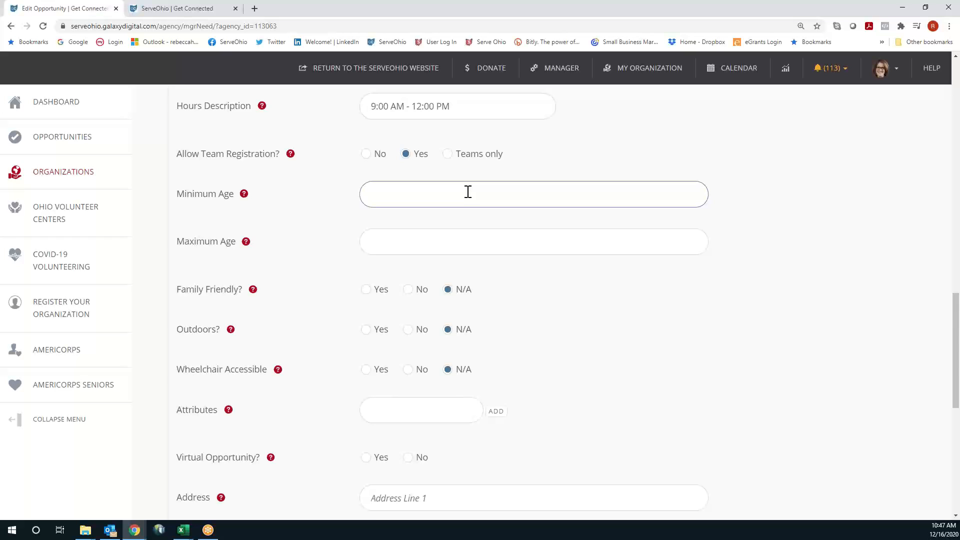
pyautogui.write('16')
pyautogui.click(466, 243)
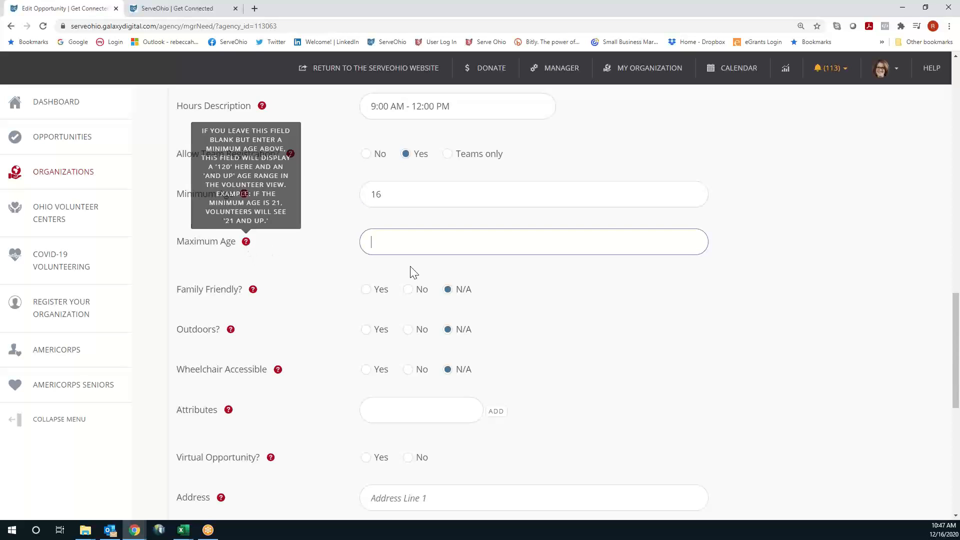
# Mark it family friendly and outdoors, with weather plan 'We'll Email you prior to the project.'
pyautogui.scroll(-1, 579, 295)
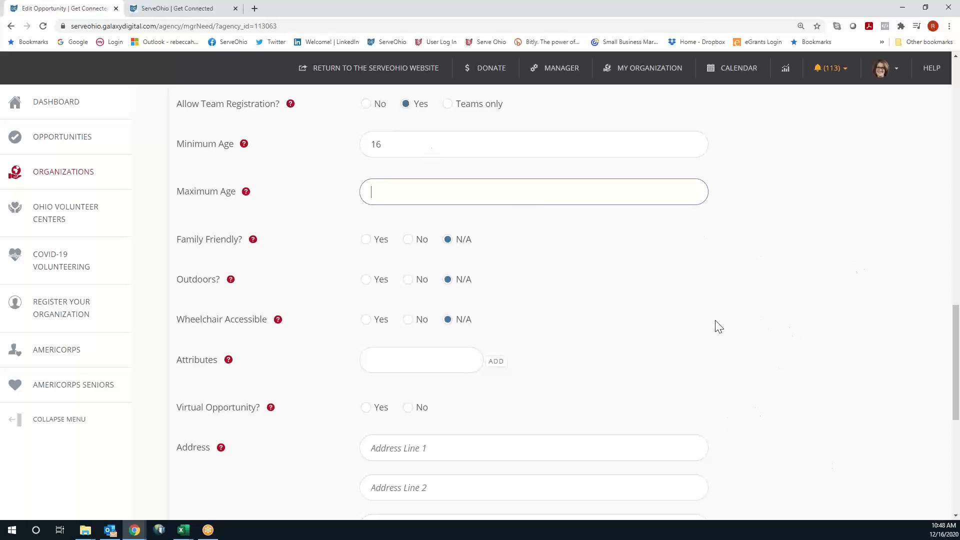
pyautogui.scroll(-1, 718, 327)
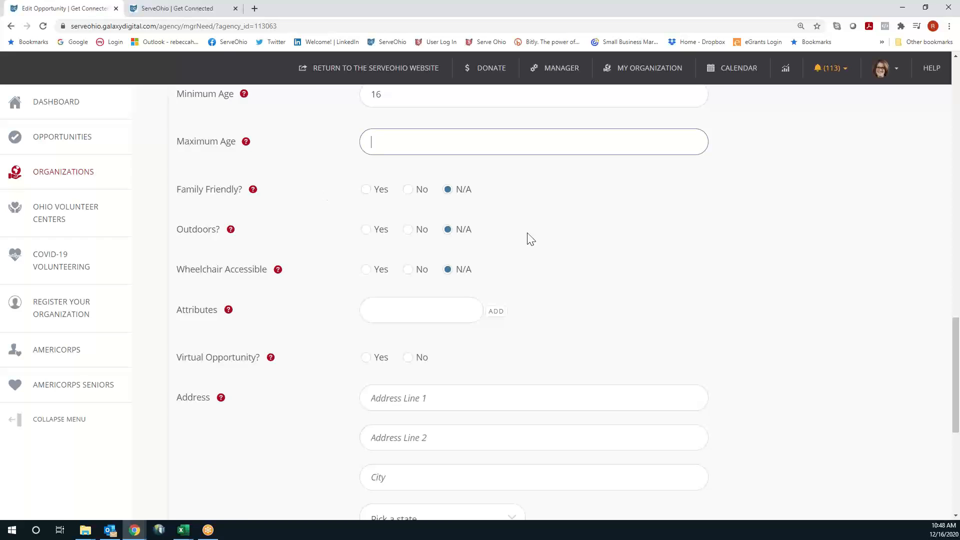
pyautogui.click(367, 197)
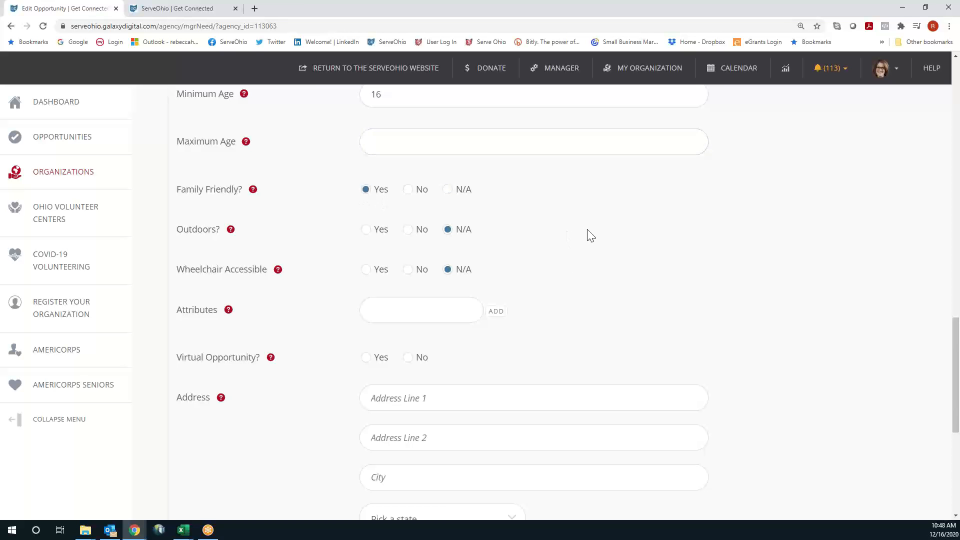
pyautogui.scroll(-1, 590, 235)
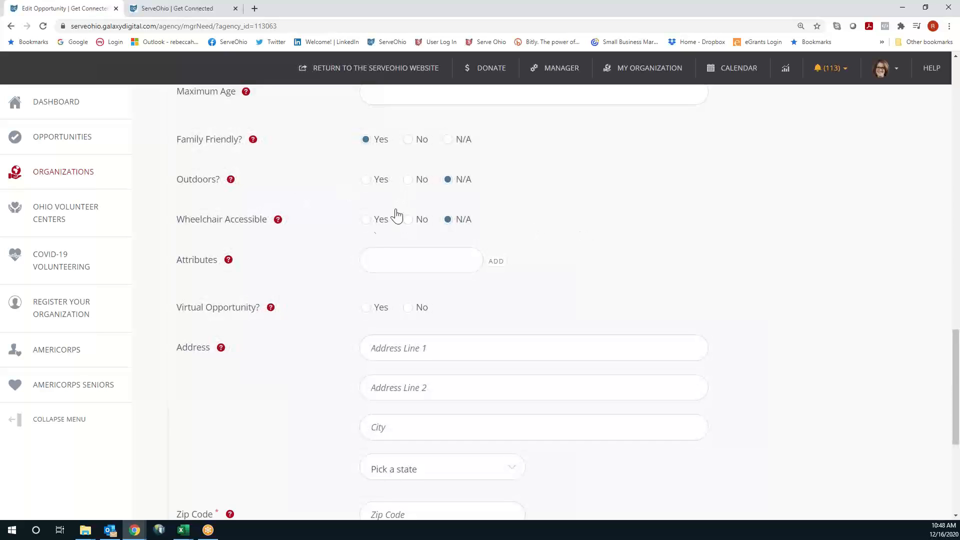
pyautogui.click(365, 184)
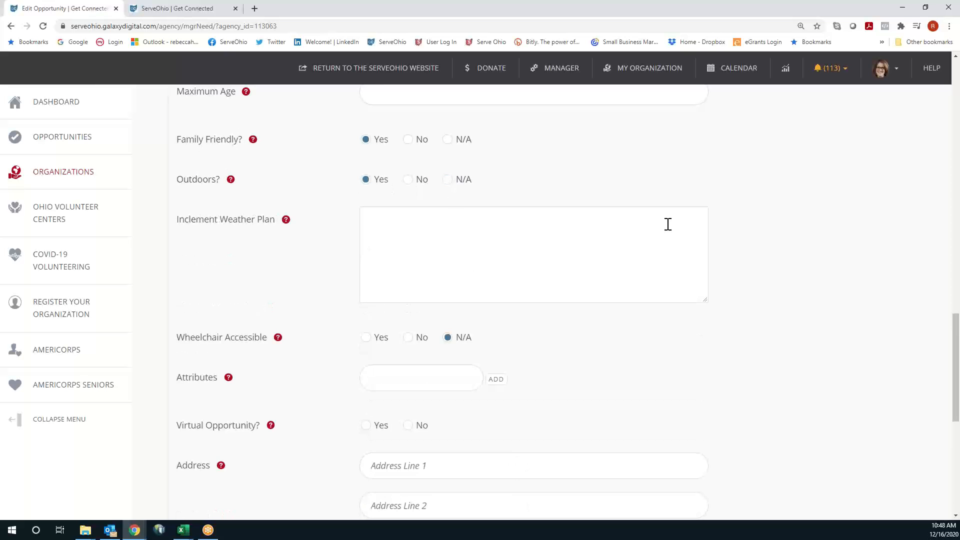
pyautogui.click(554, 236)
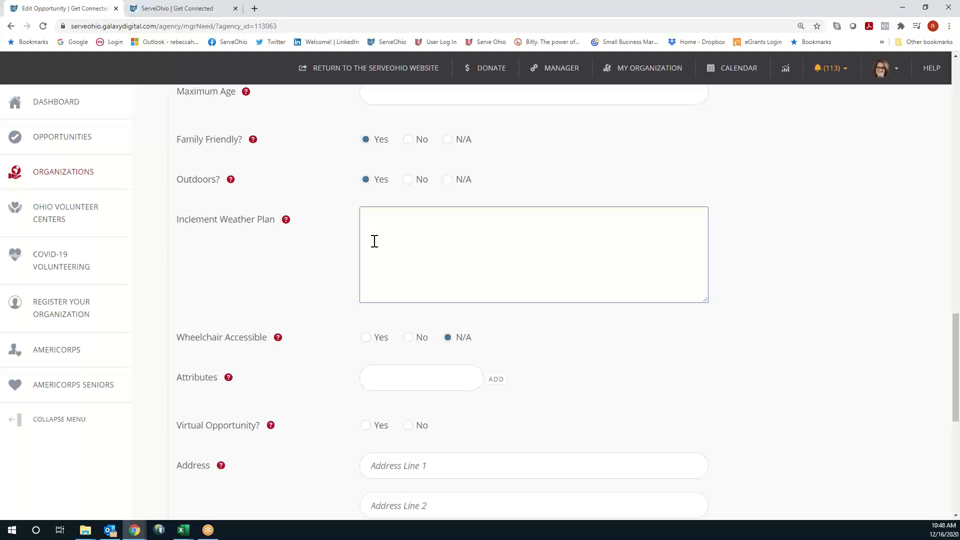
pyautogui.write("We'll Email you prior to the pr")
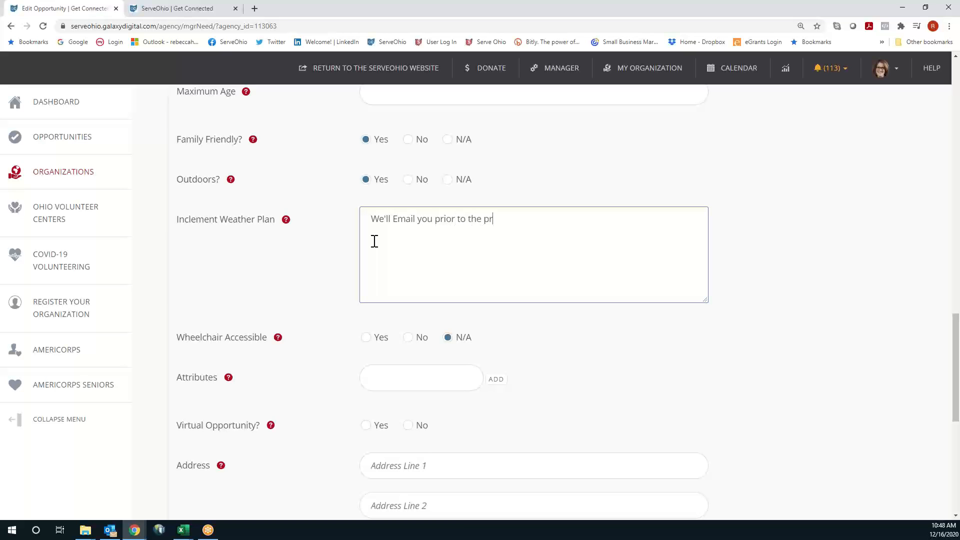
pyautogui.write('oject.')
pyautogui.scroll(-1, 611, 334)
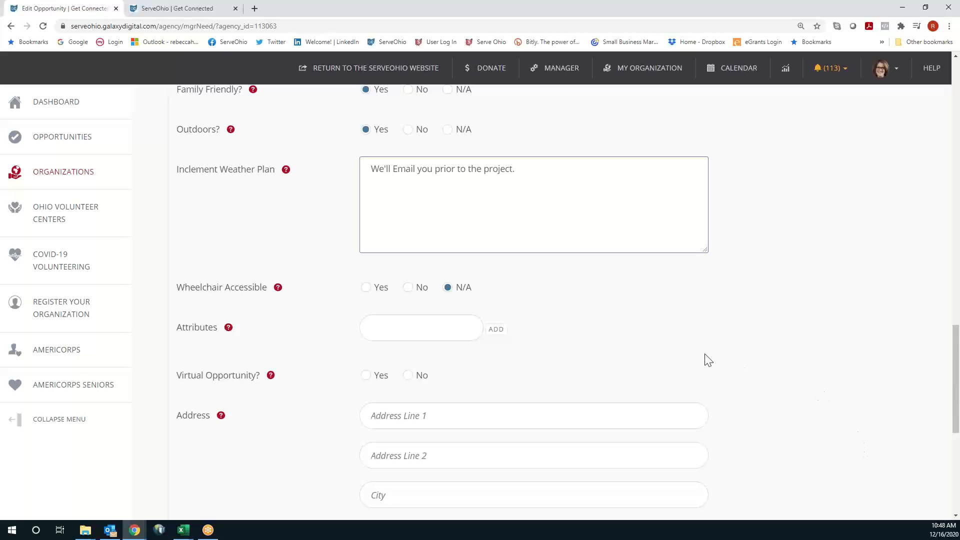
pyautogui.scroll(-2, 708, 358)
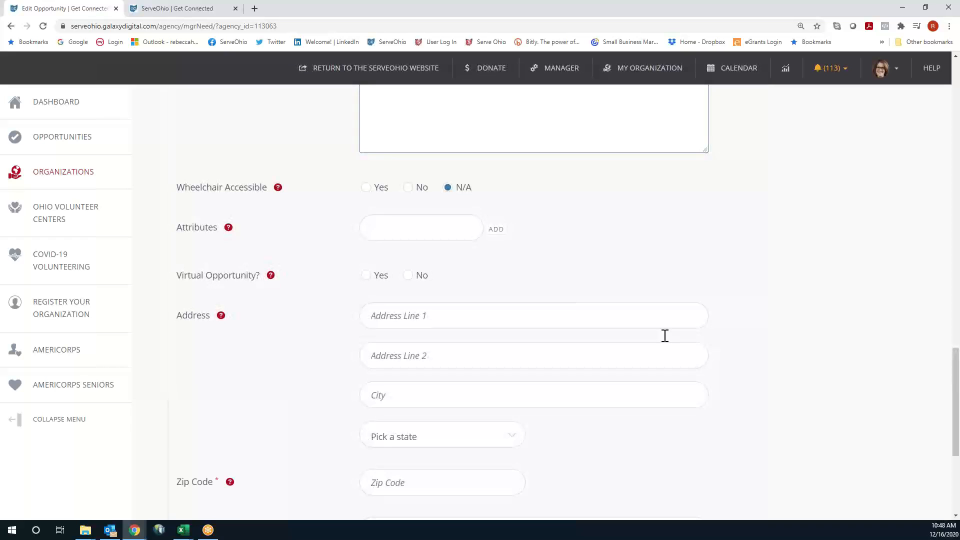
# Mark it wheelchair accessible and add the attributes 'Wear layers' and 'Bring gardening gloves'
pyautogui.click(365, 189)
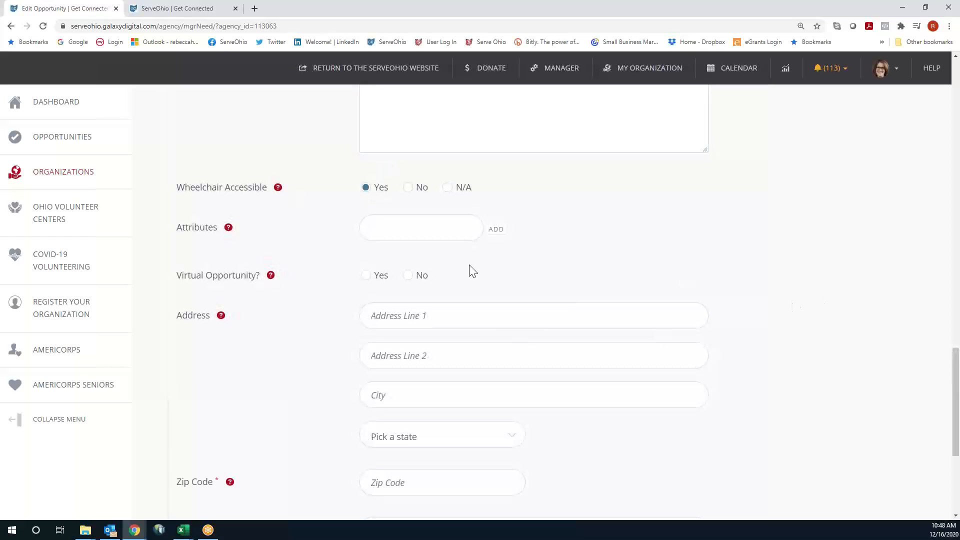
pyautogui.click(371, 231)
pyautogui.write('Wear')
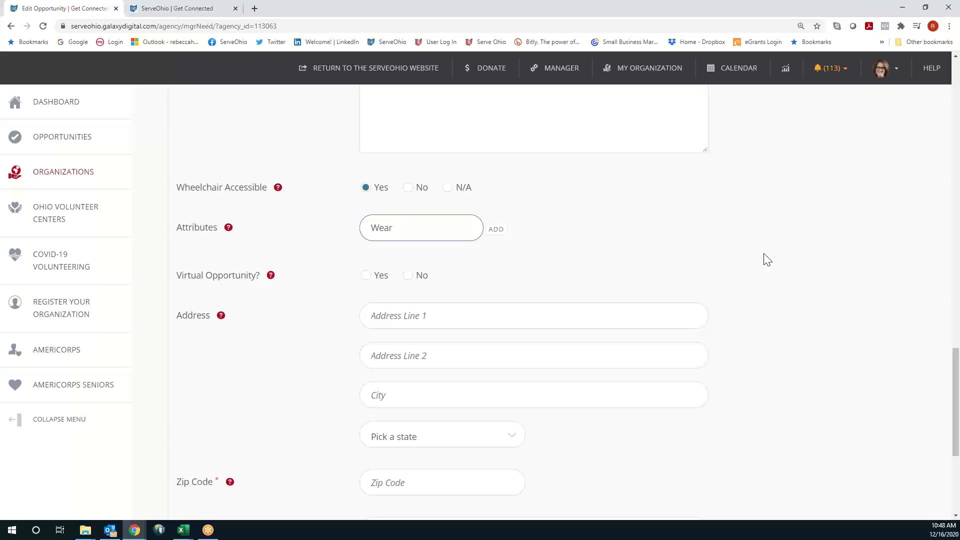
pyautogui.write(' layers')
pyautogui.click(496, 230)
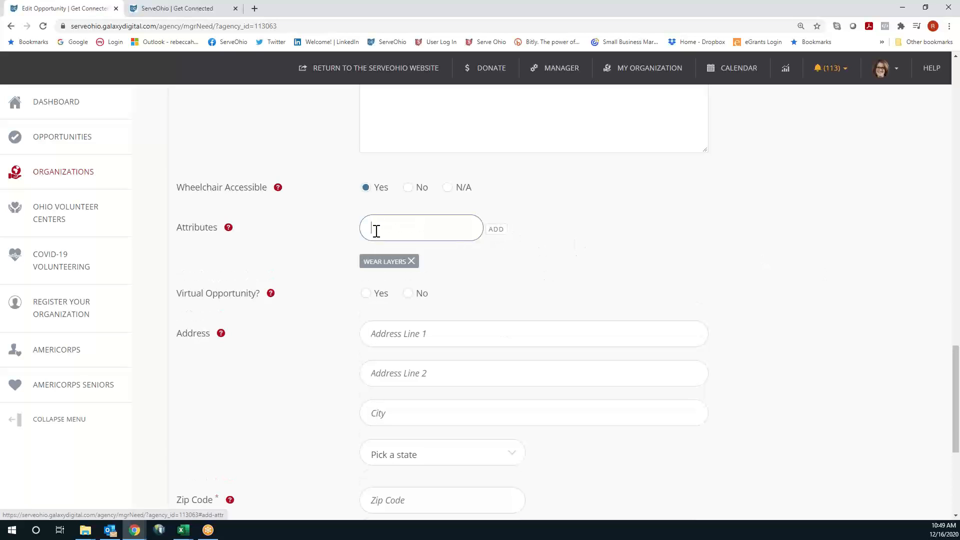
pyautogui.write('B')
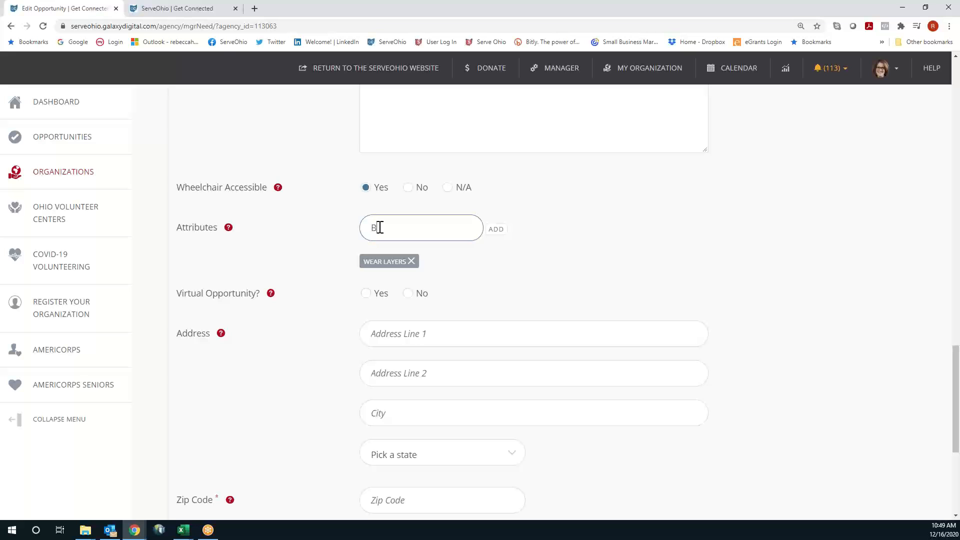
pyautogui.write('ring gardening gloves')
pyautogui.click(507, 229)
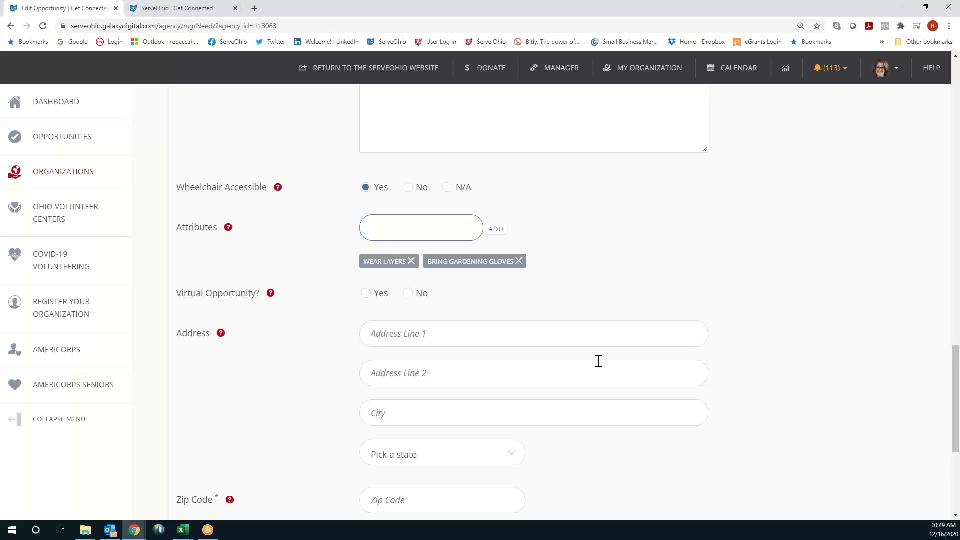
pyautogui.scroll(-2, 731, 339)
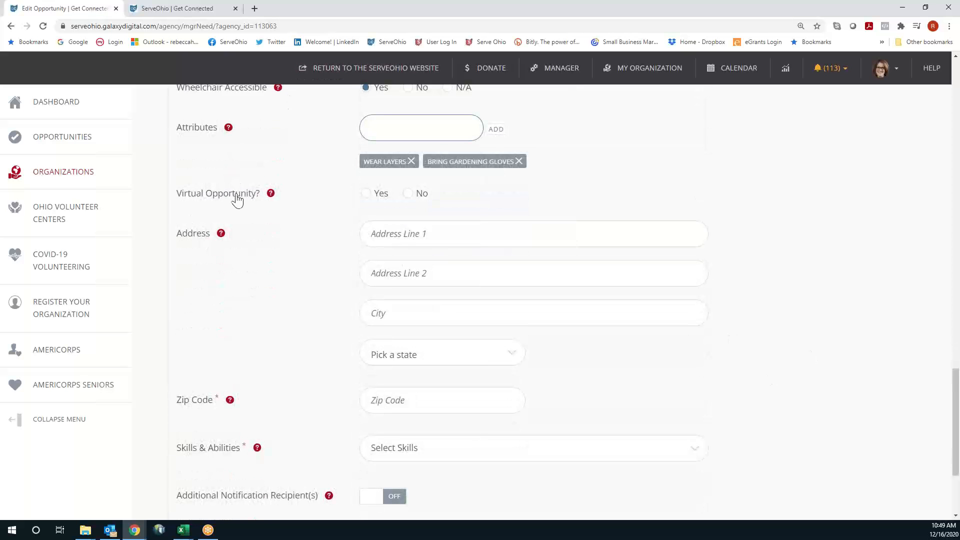
# Mark it as not virtual, with street address 123 Main Street in Columbus
pyautogui.click(408, 193)
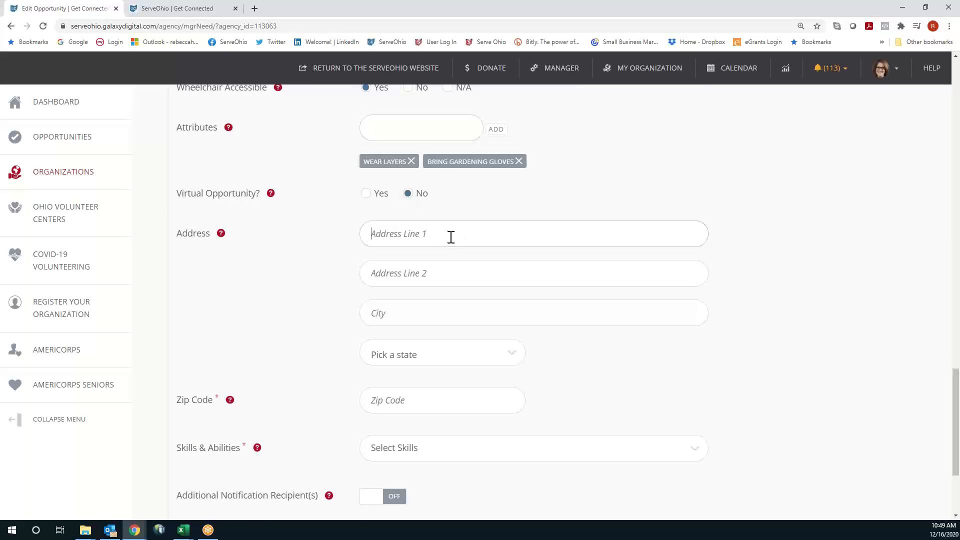
pyautogui.click(451, 237)
pyautogui.write('123')
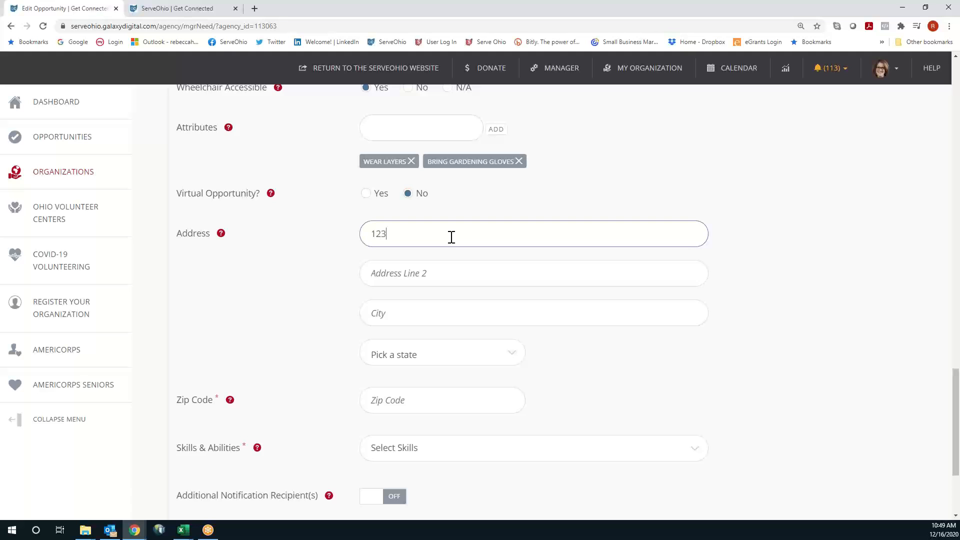
pyautogui.write(' Main Street')
pyautogui.click(495, 313)
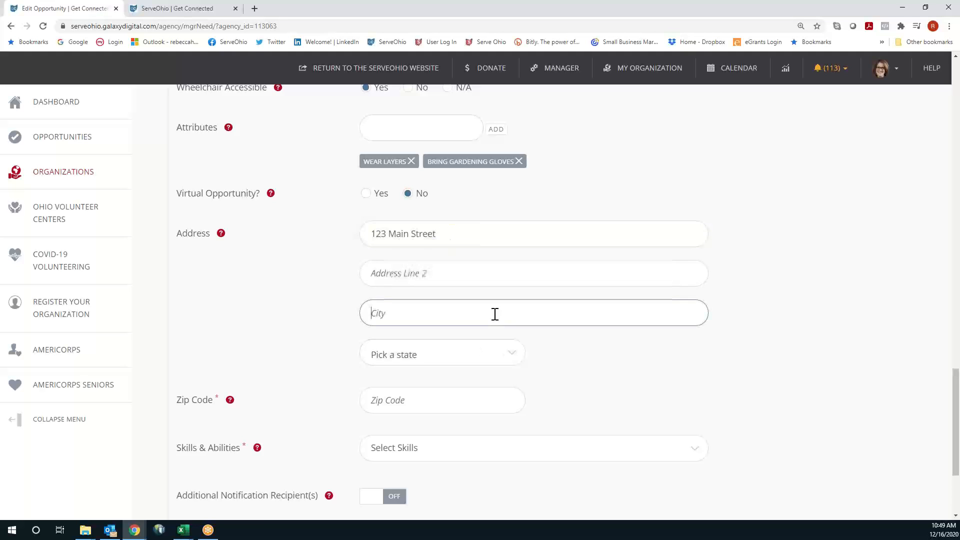
pyautogui.write('Columbus')
# Set the state to OH and the zip code to 43215
pyautogui.press('Tab')
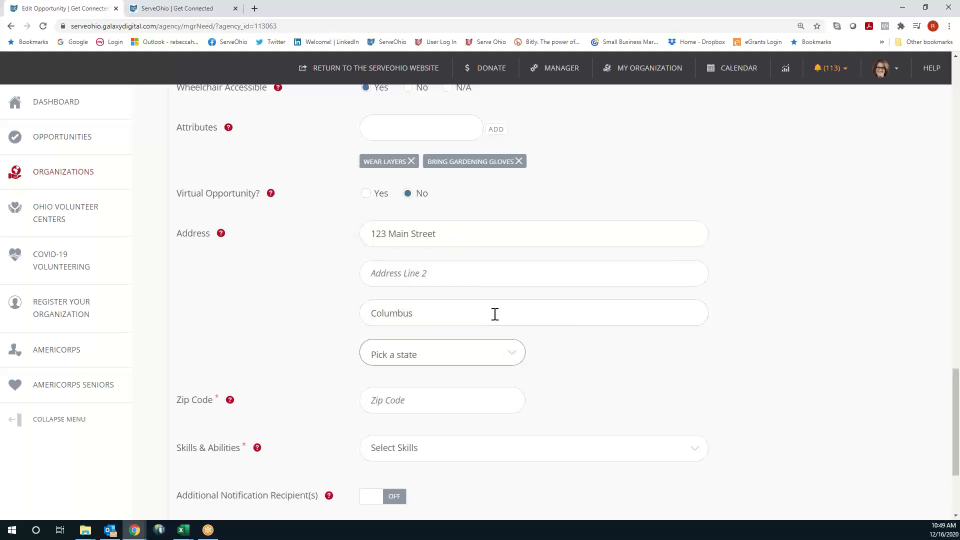
pyautogui.press('o')
pyautogui.press('Tab')
pyautogui.write('4')
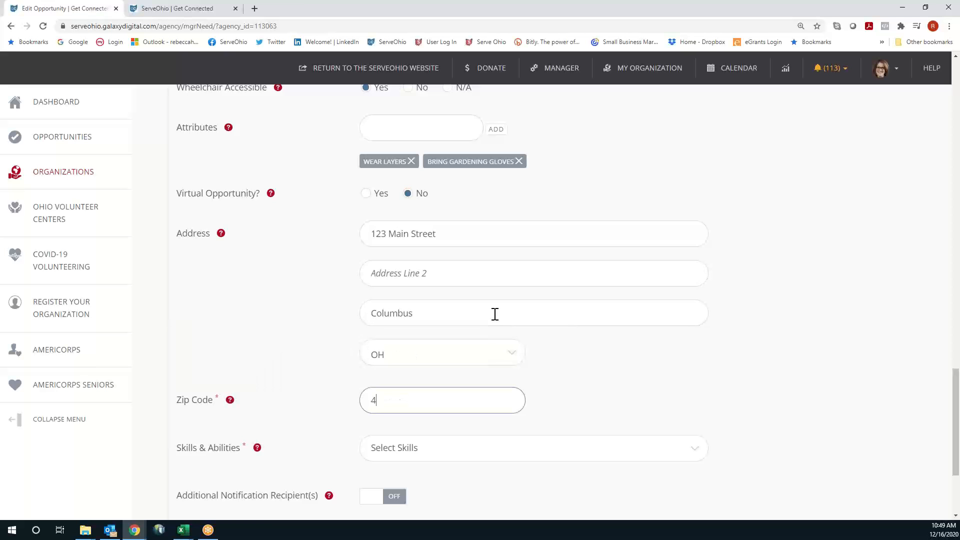
pyautogui.write('3215')
pyautogui.scroll(-3, 495, 314)
pyautogui.click(502, 302)
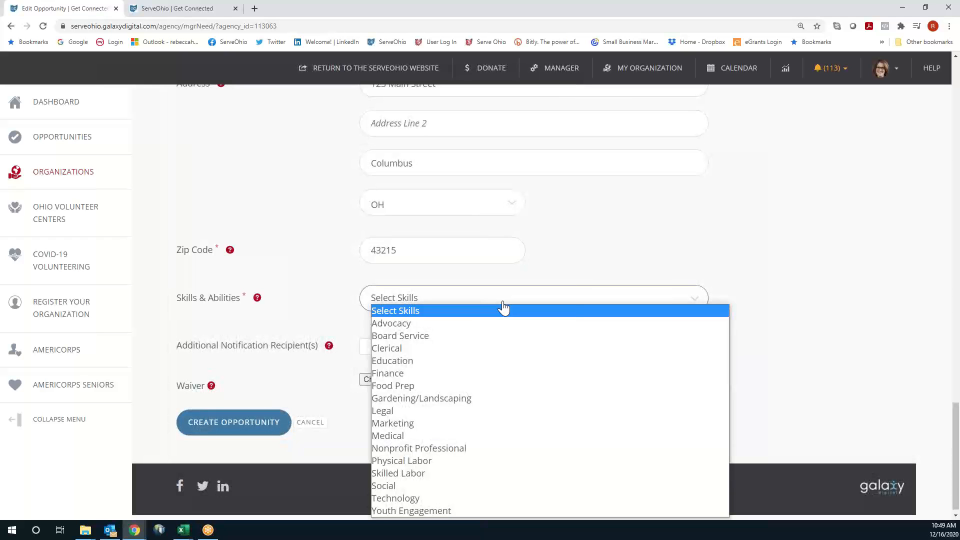
# Add Gardening/Landscaping and Skilled Labor as the opportunity's skills
pyautogui.click(470, 400)
pyautogui.click(455, 305)
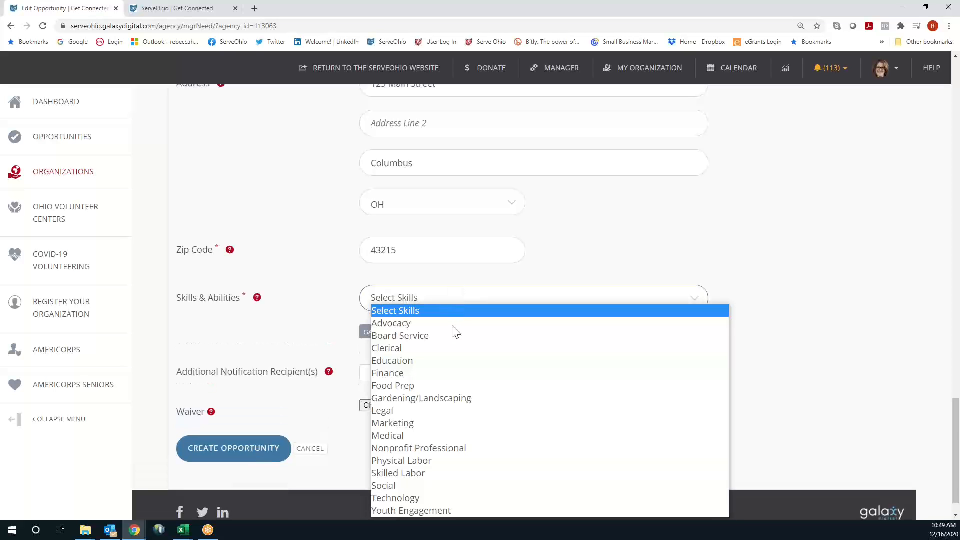
pyautogui.click(453, 479)
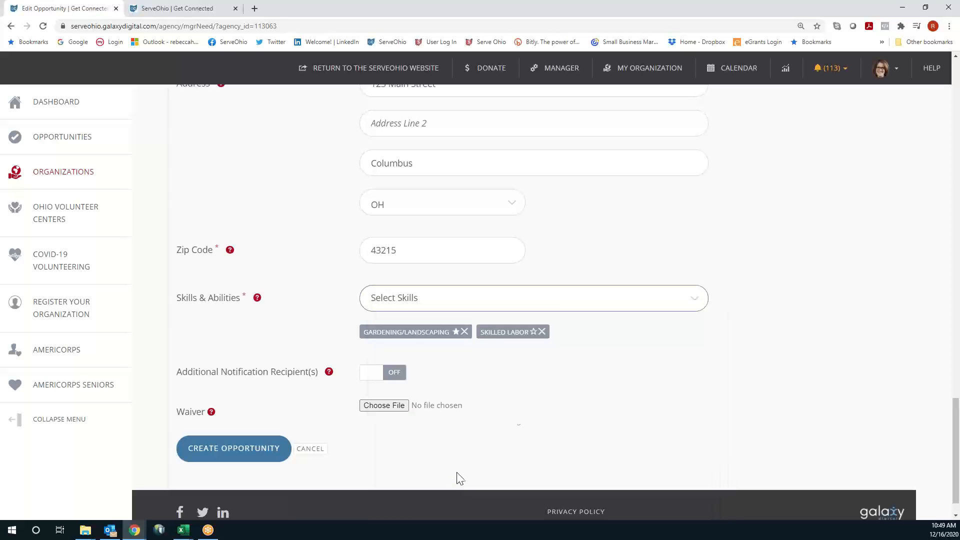
pyautogui.click(552, 306)
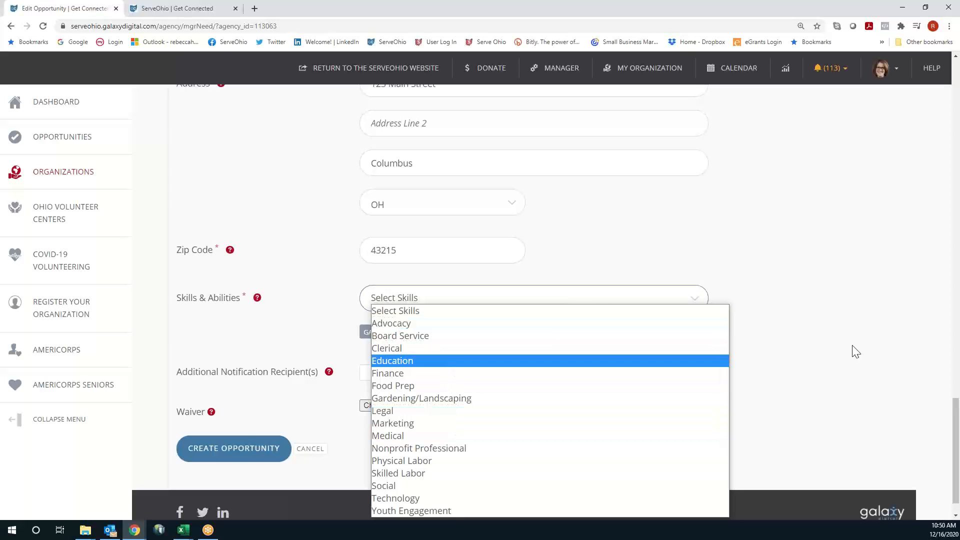
pyautogui.click(815, 337)
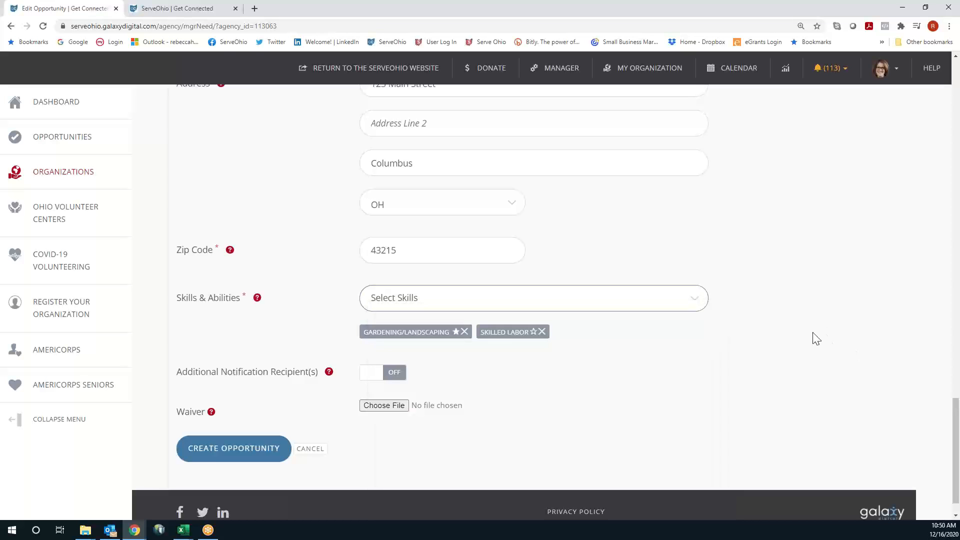
# Turn Additional Notification Recipient(s) on, then back off
pyautogui.click(396, 375)
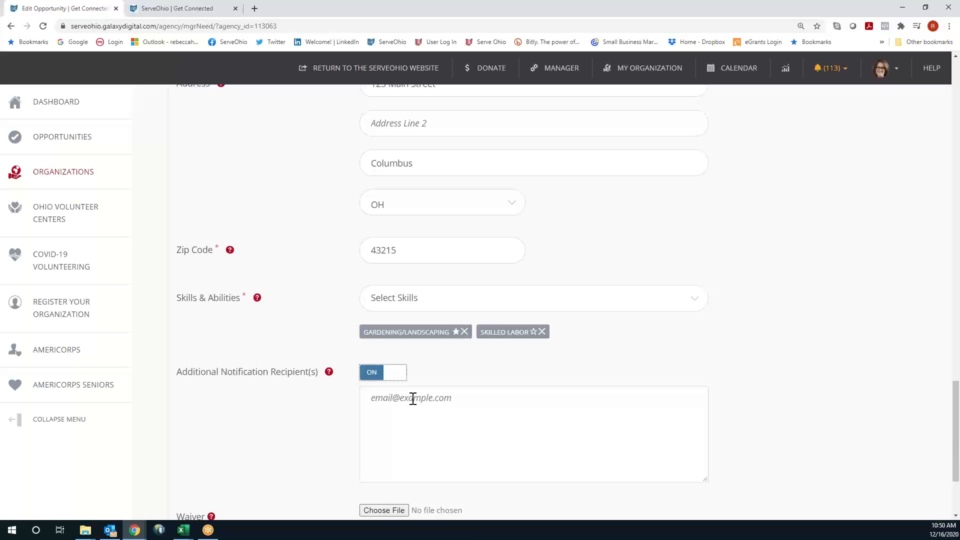
pyautogui.click(412, 398)
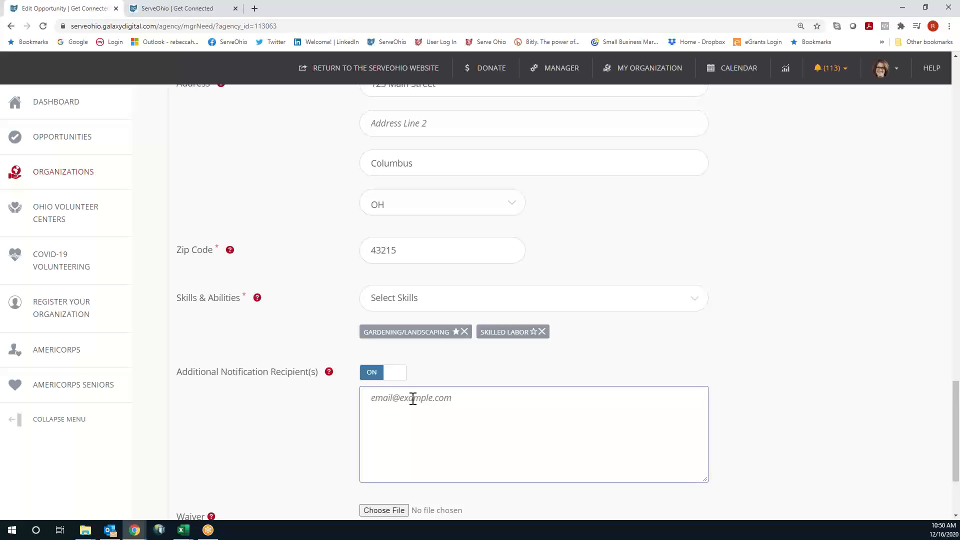
pyautogui.click(393, 373)
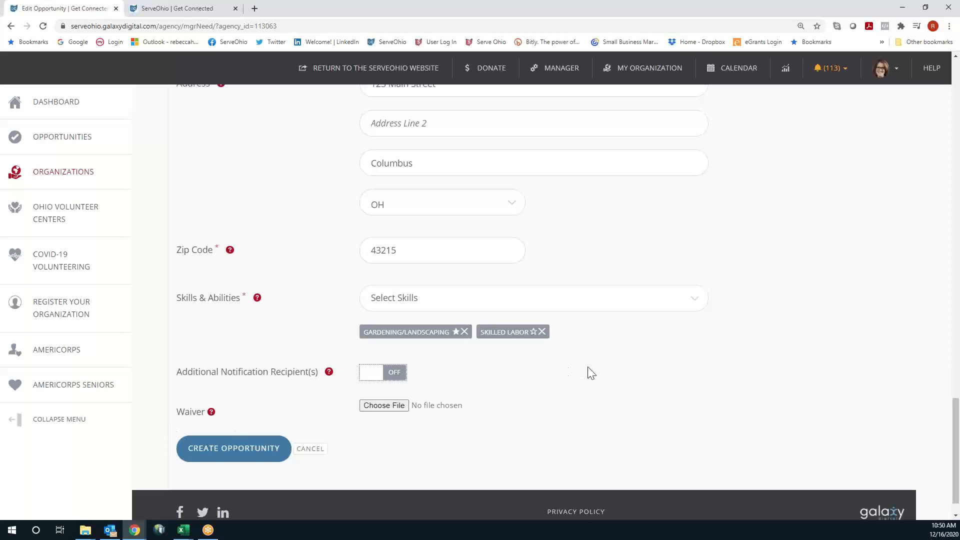
pyautogui.scroll(9, 591, 373)
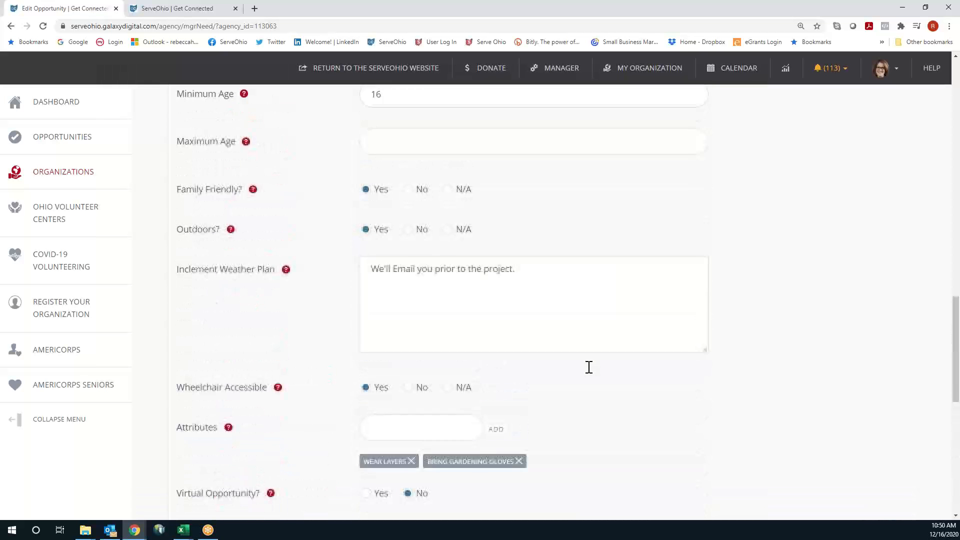
# Enter 'MLK Day' as the opportunity title at the top of the form
pyautogui.scroll(10, 589, 367)
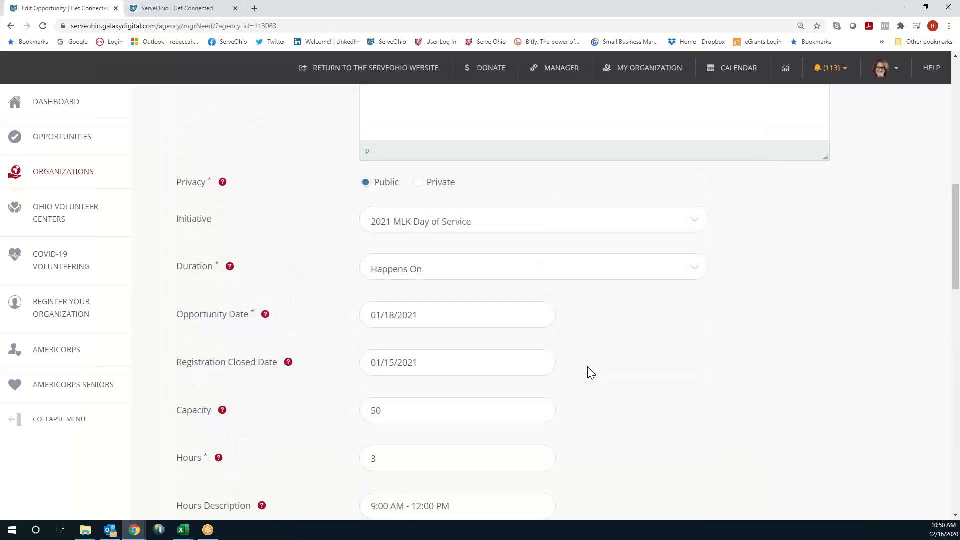
pyautogui.scroll(6, 591, 373)
pyautogui.click(449, 251)
pyautogui.write('M')
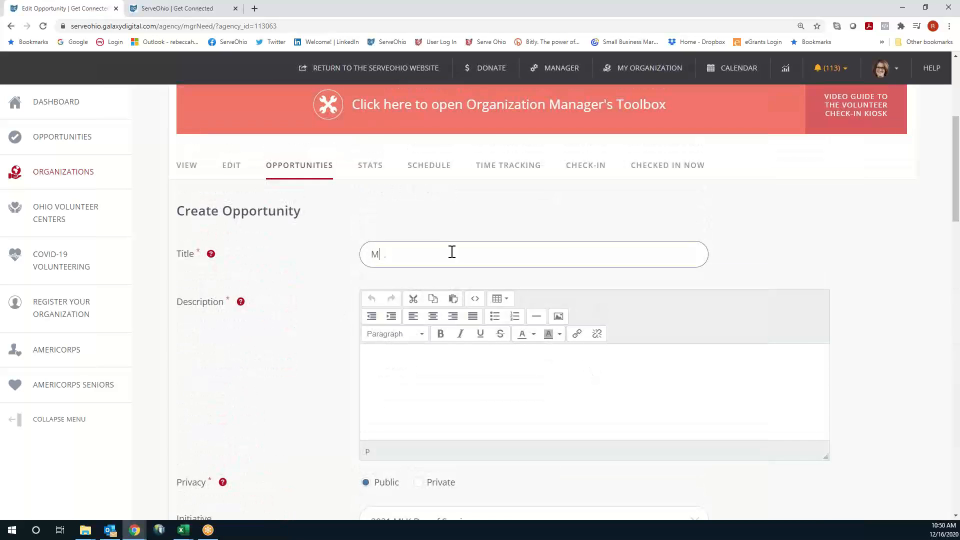
pyautogui.write('LK Day')
pyautogui.click(465, 379)
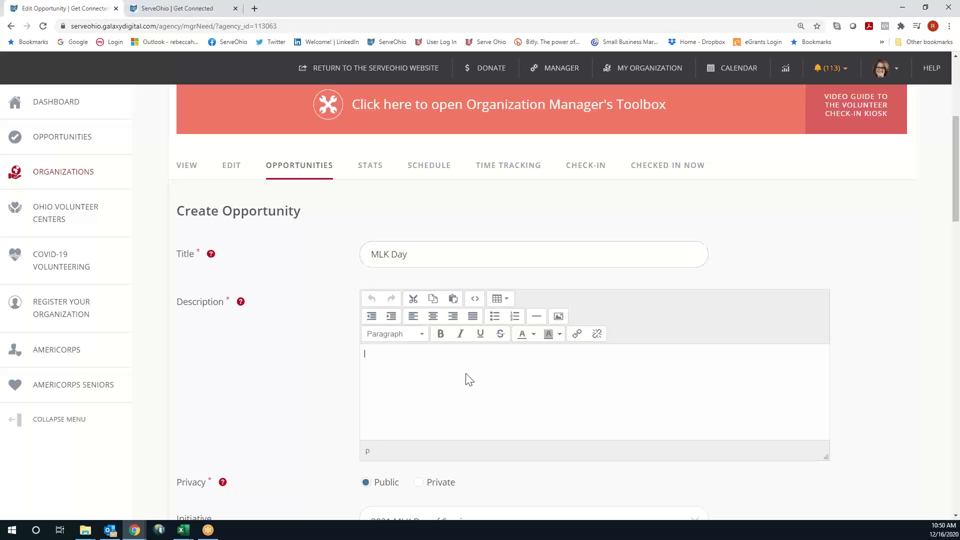
# Create the MLK Day opportunity and select its public Opportunity Link
pyautogui.scroll(-12, 465, 379)
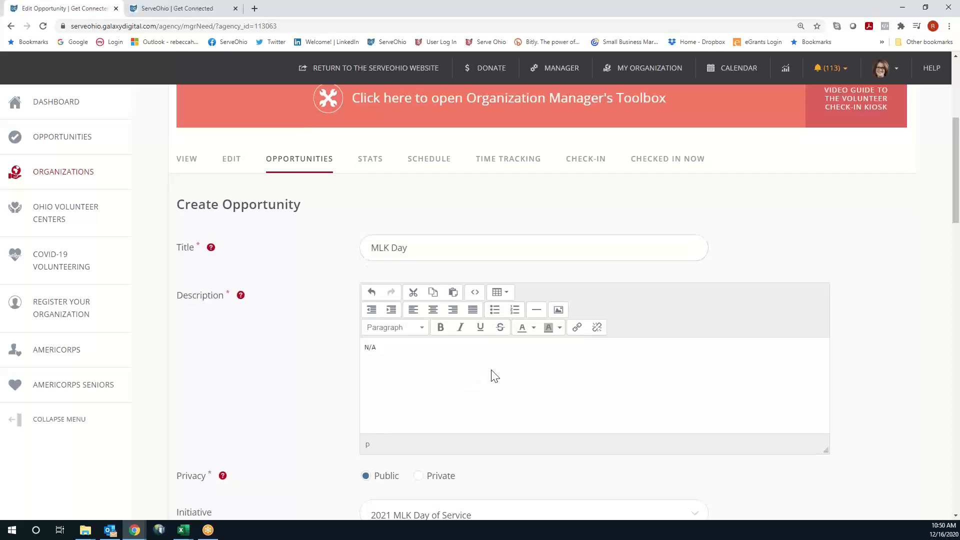
pyautogui.scroll(-14, 495, 376)
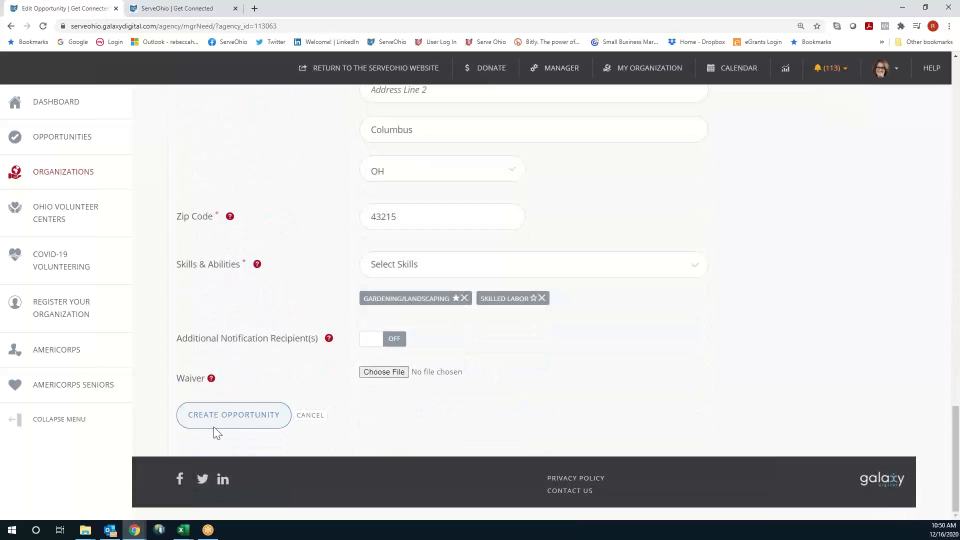
pyautogui.click(239, 425)
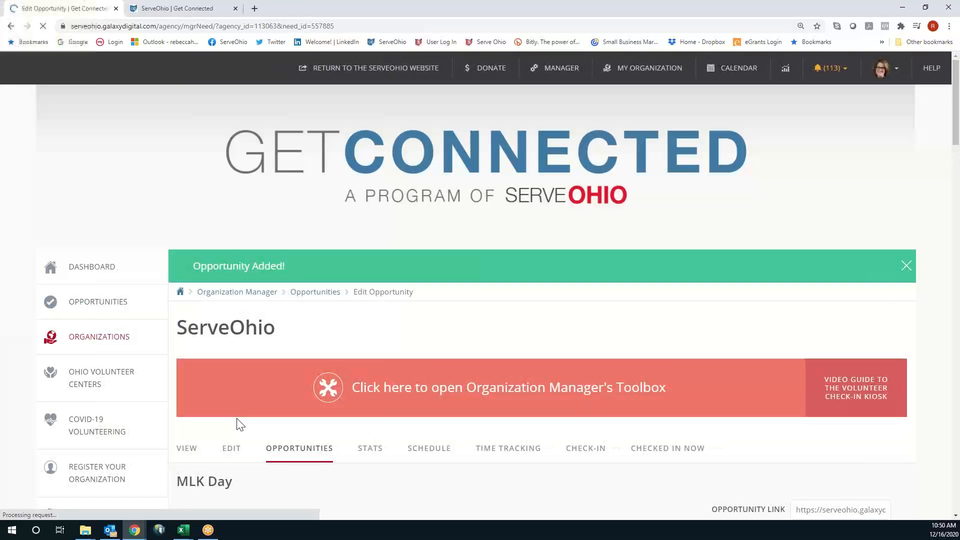
pyautogui.scroll(-5, 885, 401)
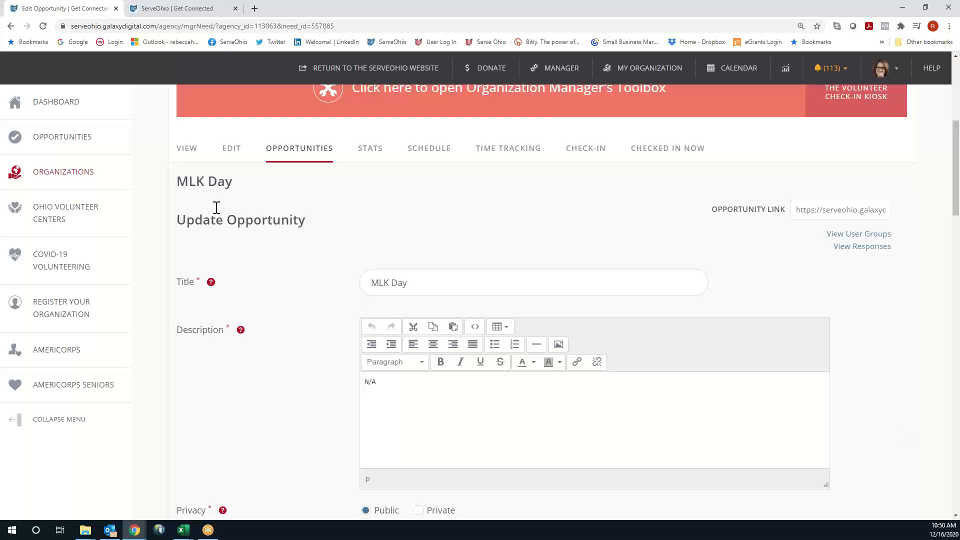
pyautogui.click(843, 215)
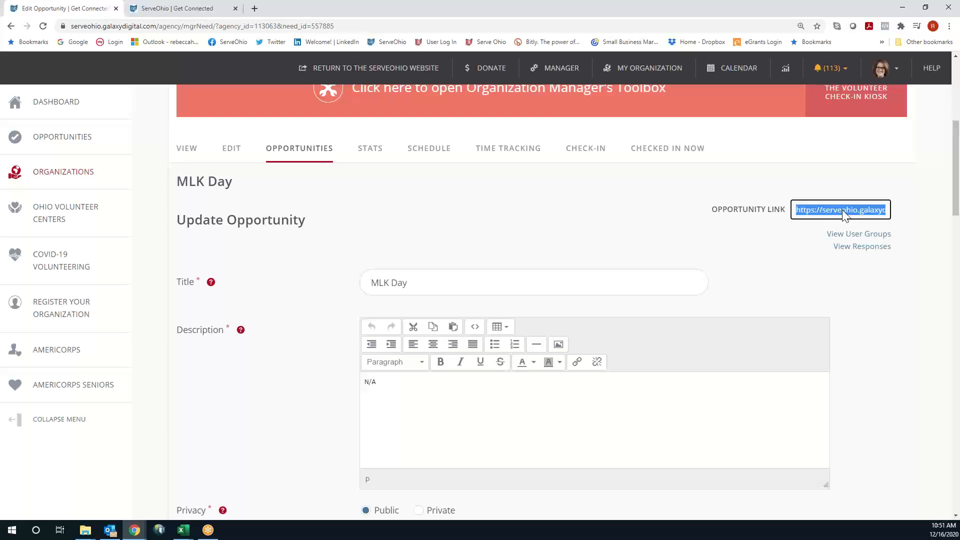
# Copy the MLK Day Opportunity Link, load it in a new tab, and scroll its page
pyautogui.rightClick(843, 215)
pyautogui.click(794, 246)
pyautogui.click(254, 8)
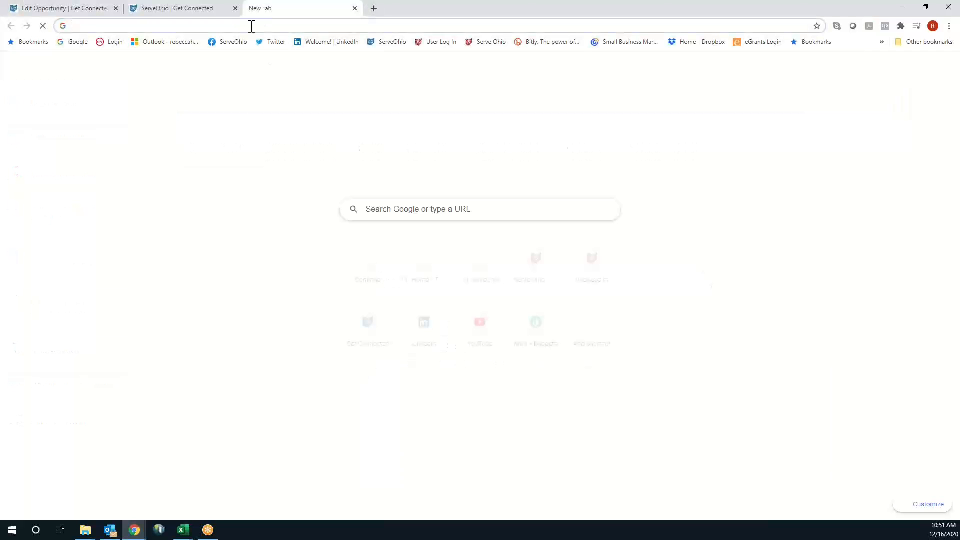
pyautogui.hotkey('ctrl', 'v')
pyautogui.press('Return')
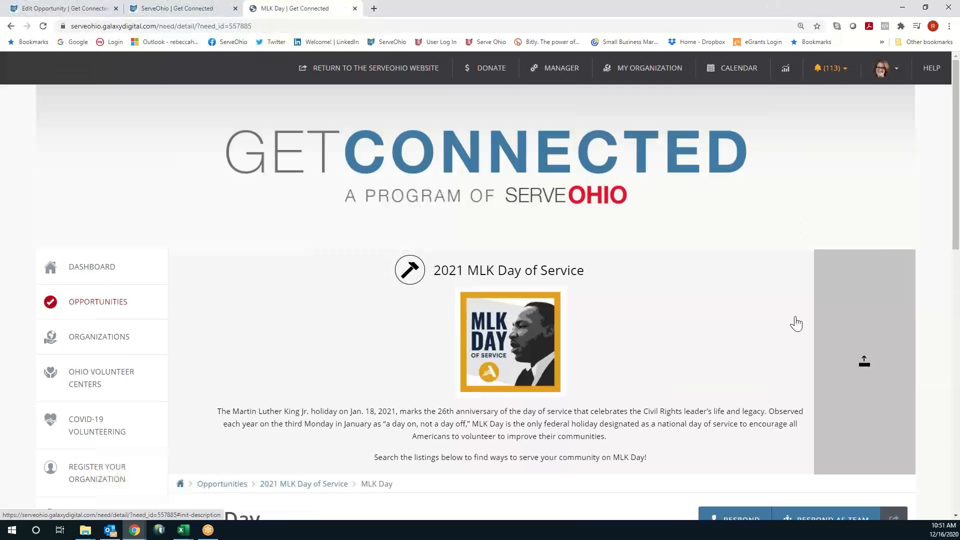
pyautogui.scroll(-1, 808, 315)
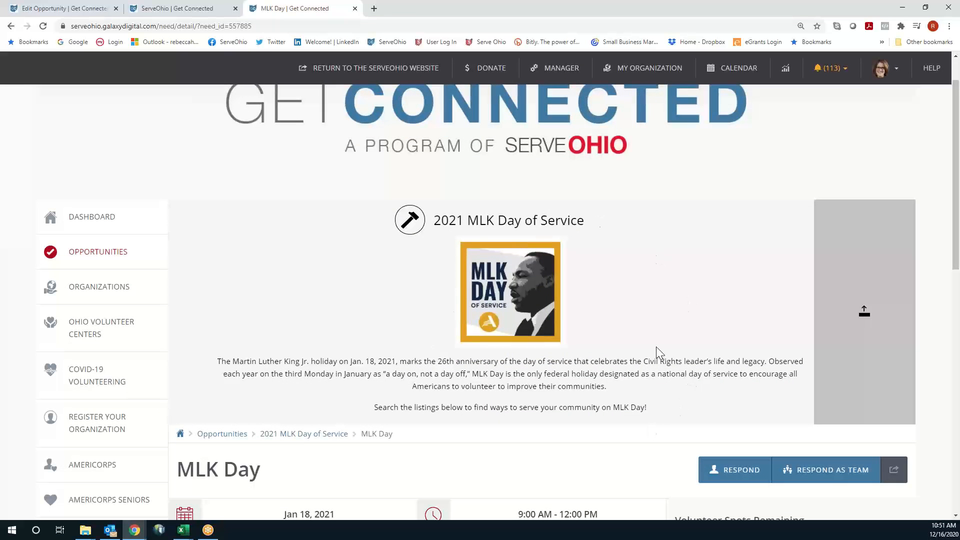
pyautogui.scroll(-2, 729, 250)
pyautogui.scroll(-4, 730, 253)
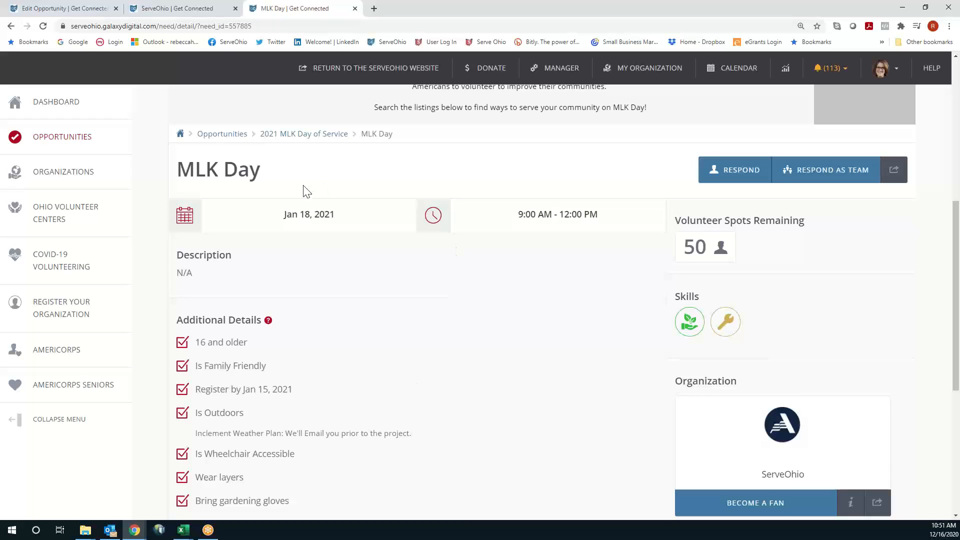
pyautogui.moveTo(194, 170); pyautogui.dragTo(260, 172)
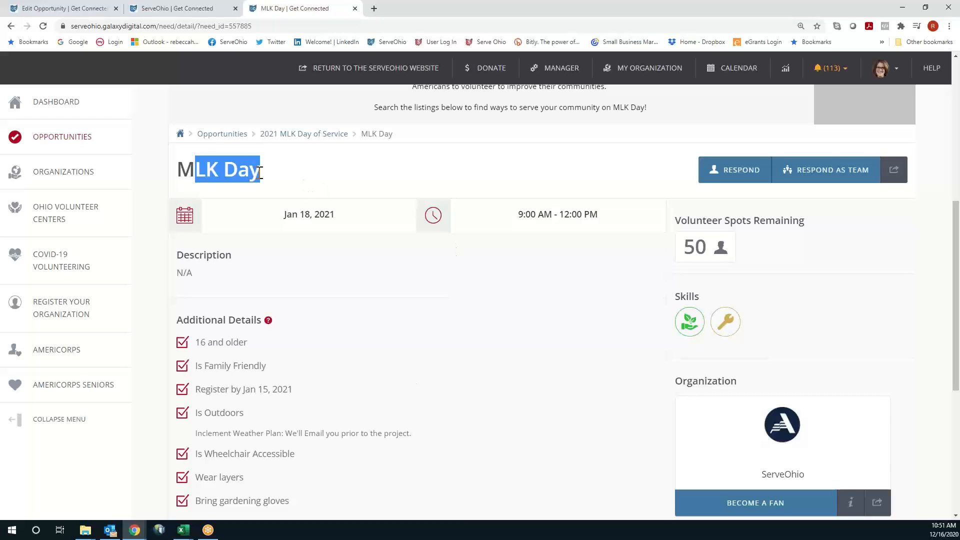
pyautogui.scroll(-1, 514, 325)
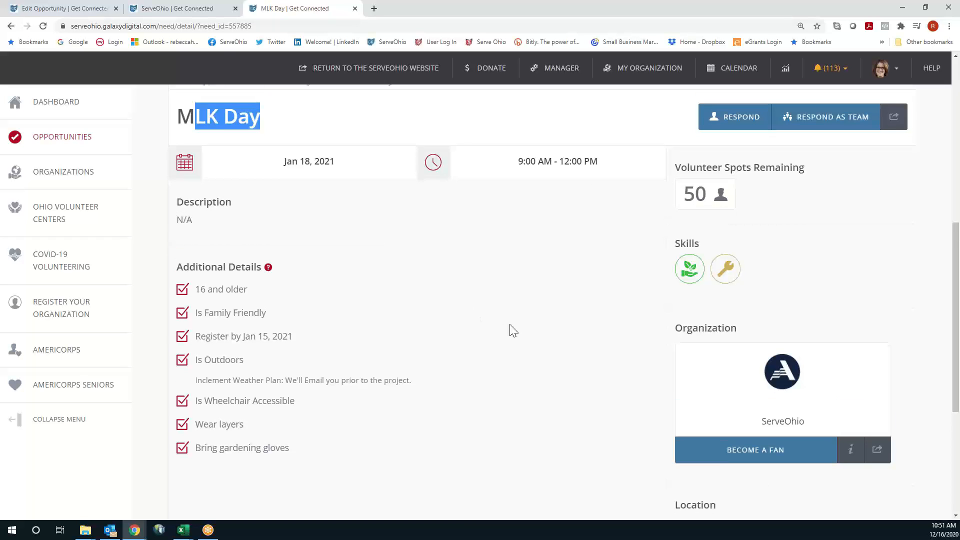
pyautogui.scroll(-1, 510, 327)
pyautogui.moveTo(178, 172); pyautogui.dragTo(236, 179)
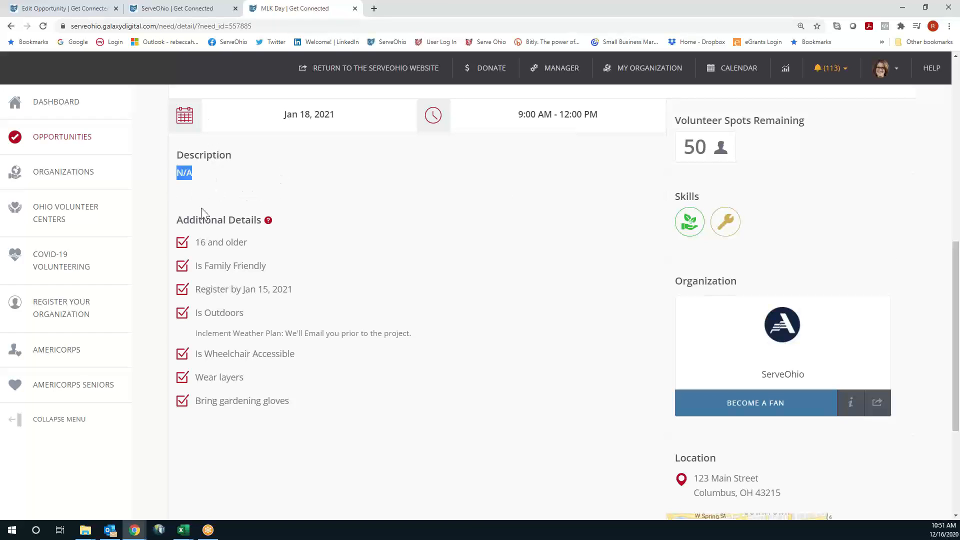
pyautogui.click(310, 276)
pyautogui.scroll(-1, 365, 293)
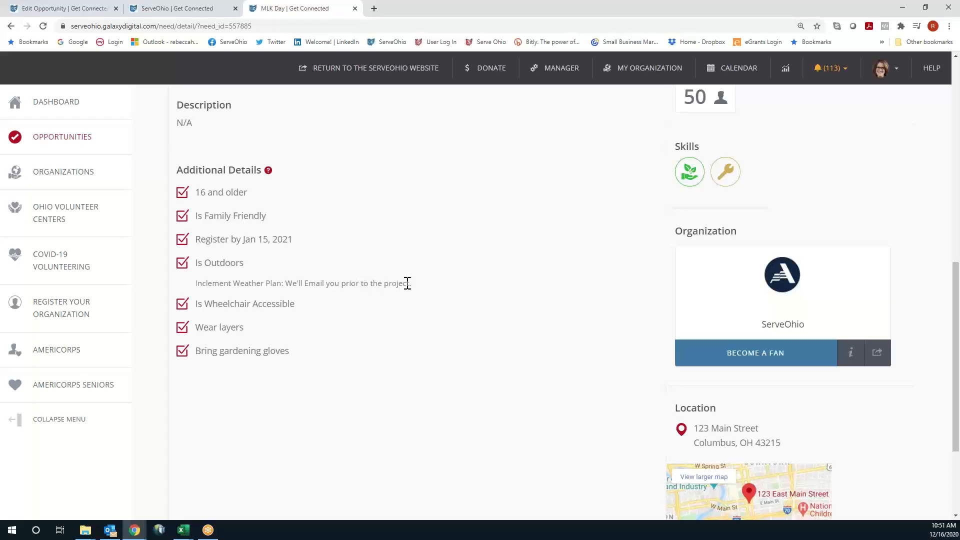
pyautogui.moveTo(408, 284); pyautogui.dragTo(307, 284)
pyautogui.click(336, 345)
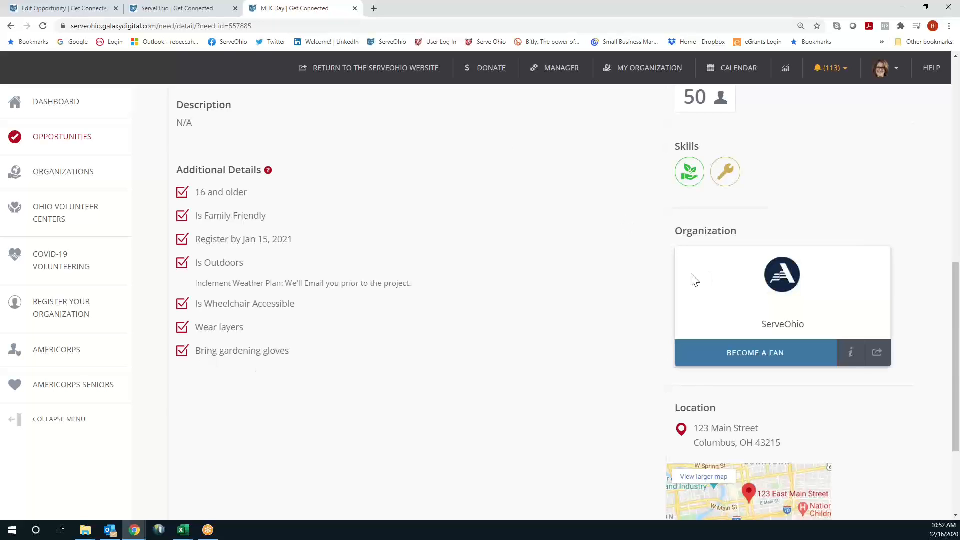
pyautogui.scroll(2, 672, 305)
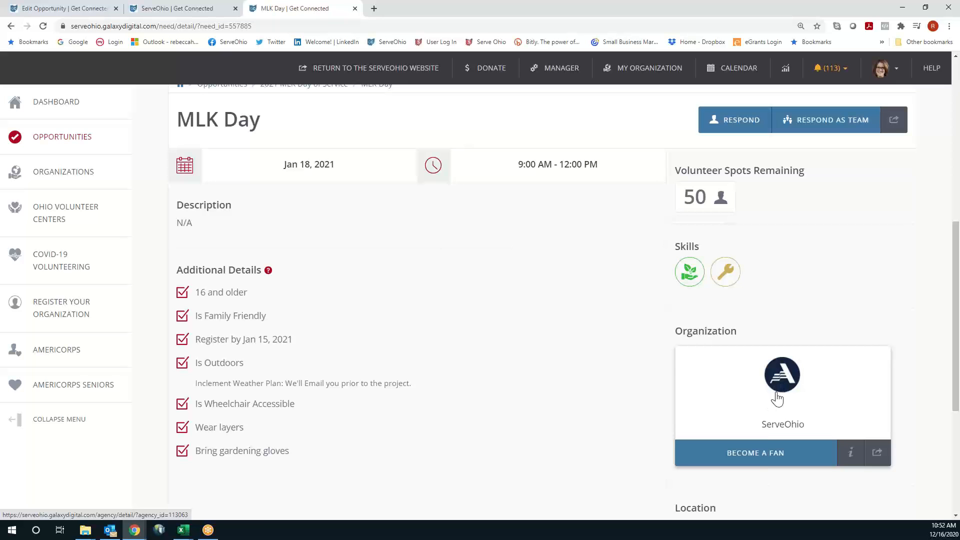
pyautogui.scroll(-5, 923, 334)
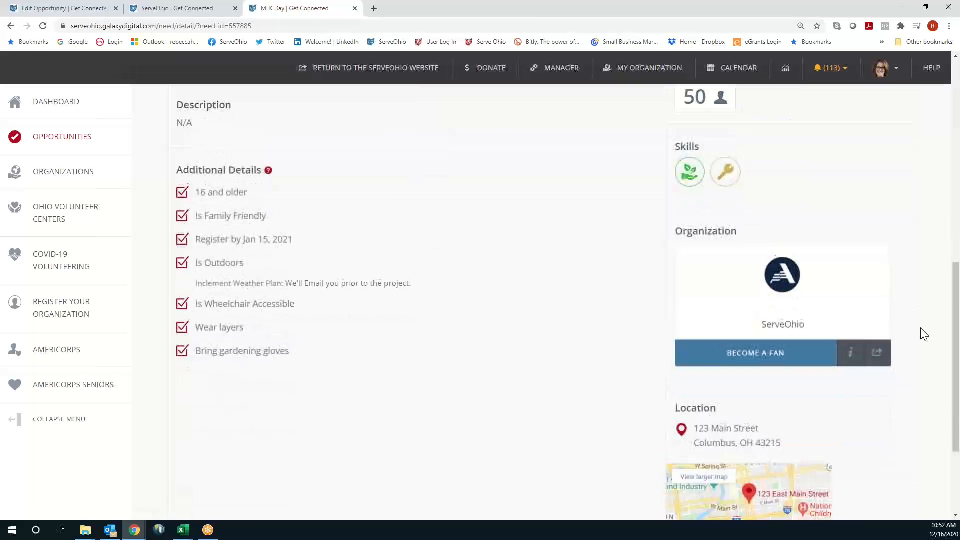
# Check the public page's Jan 18, 2021, 9:00 AM–12:00 PM slot and 50 spots, then return to editing
pyautogui.scroll(2, 924, 334)
pyautogui.scroll(5, 923, 334)
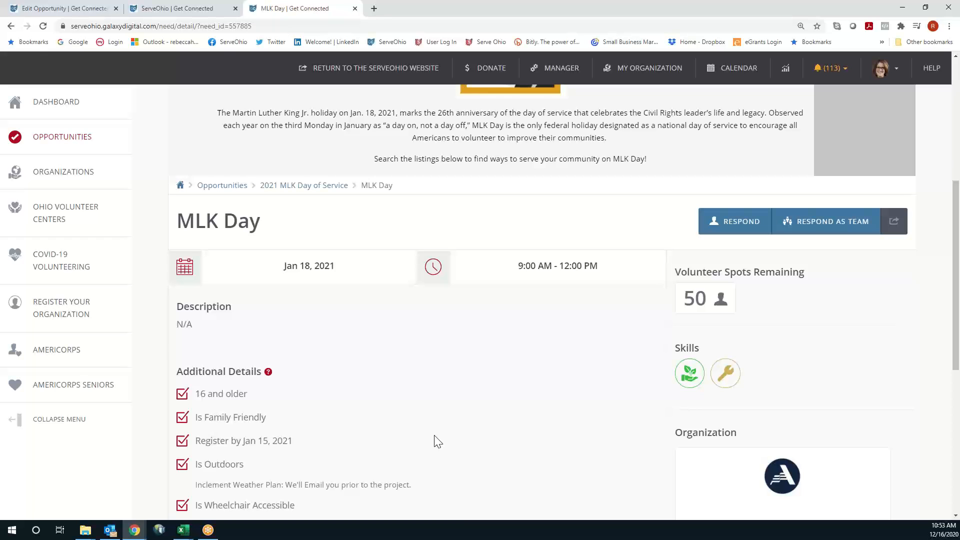
pyautogui.scroll(1, 478, 448)
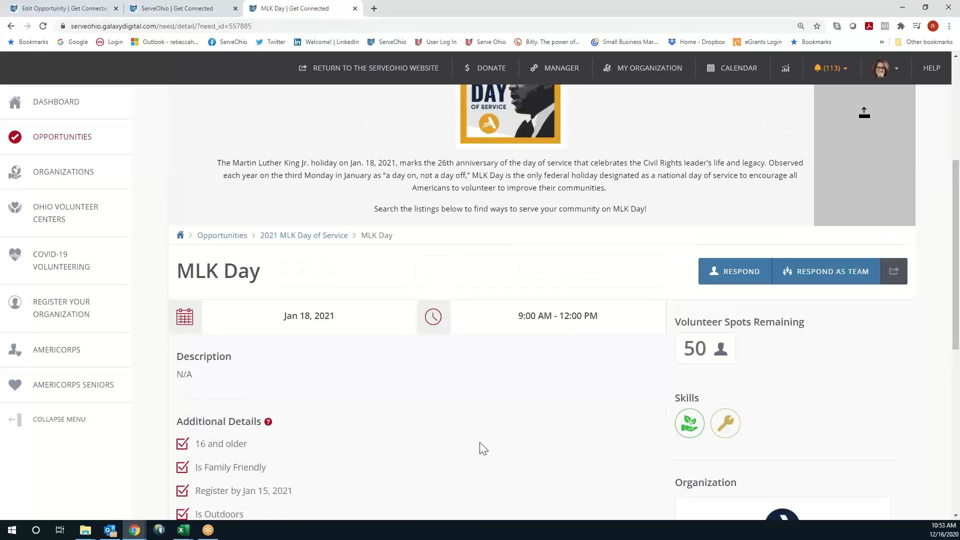
pyautogui.click(65, 10)
# Find MLK Day in Manage Opportunities under 2021 MLK Day of Service and view its responses
pyautogui.click(299, 155)
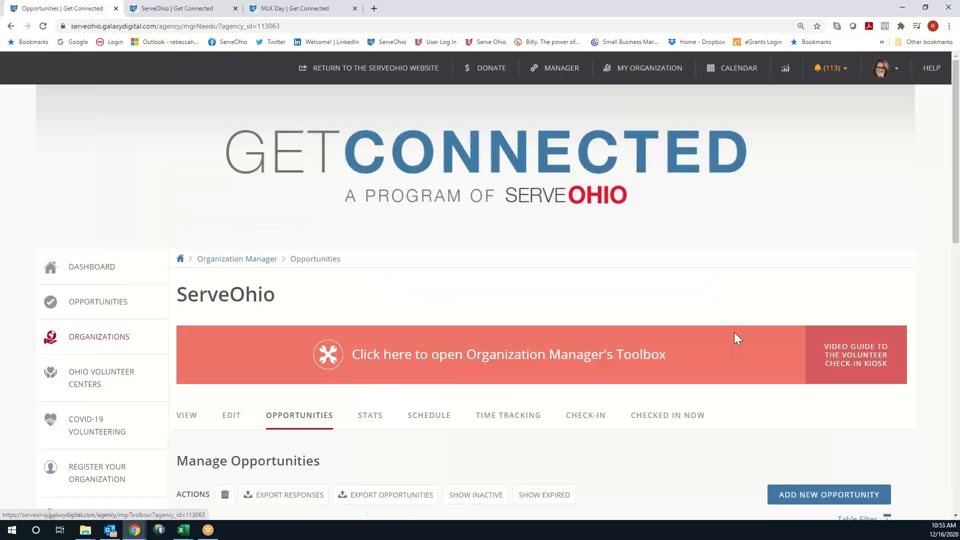
pyautogui.scroll(-2, 734, 332)
pyautogui.scroll(-4, 737, 339)
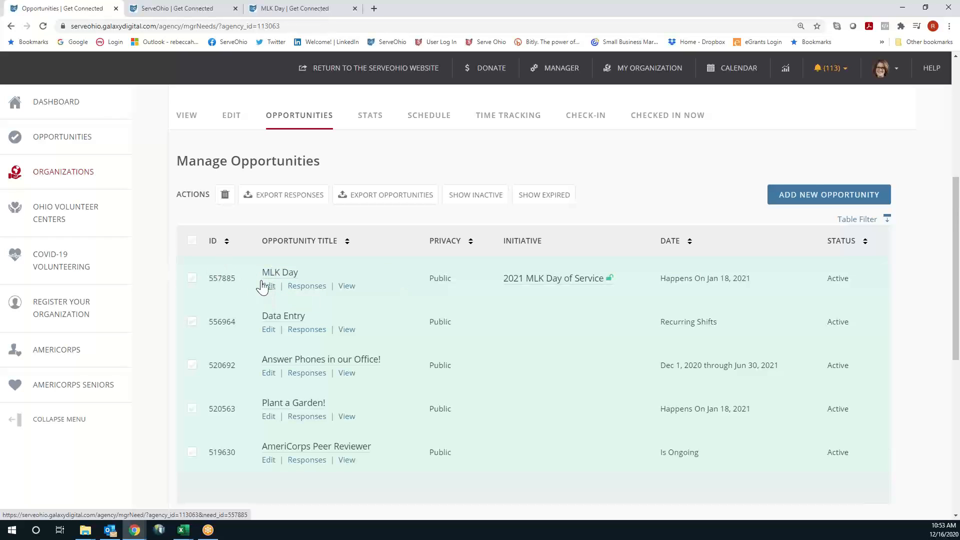
pyautogui.click(317, 287)
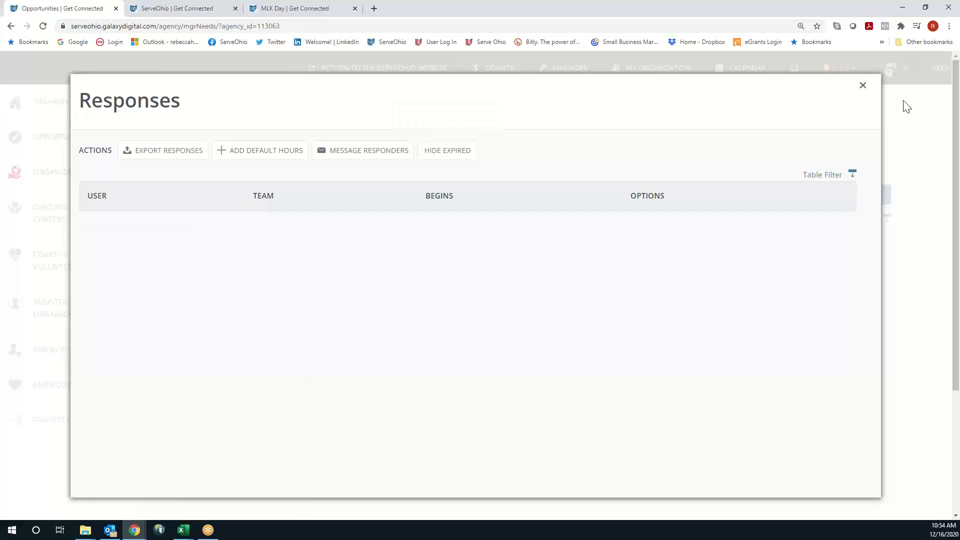
pyautogui.click(862, 86)
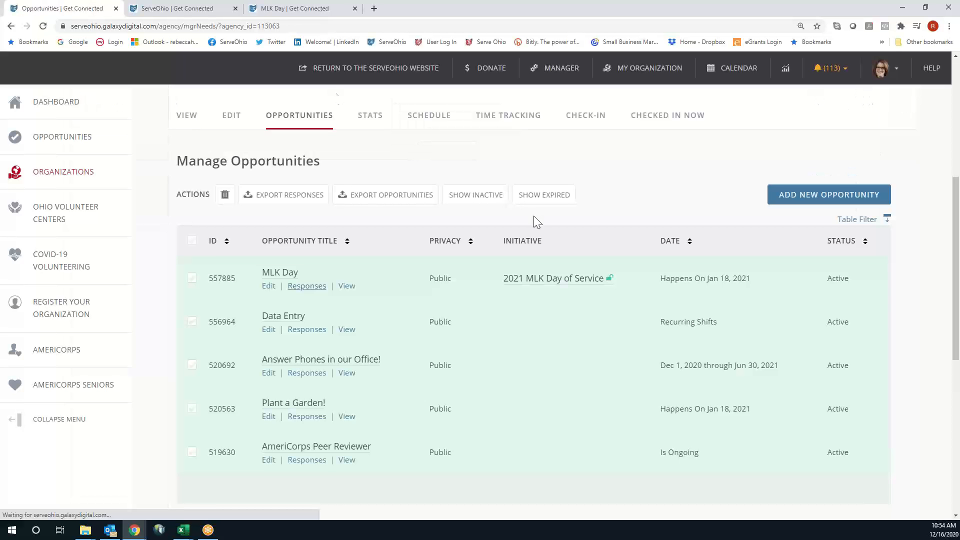
pyautogui.scroll(-4, 675, 350)
pyautogui.scroll(-2, 675, 349)
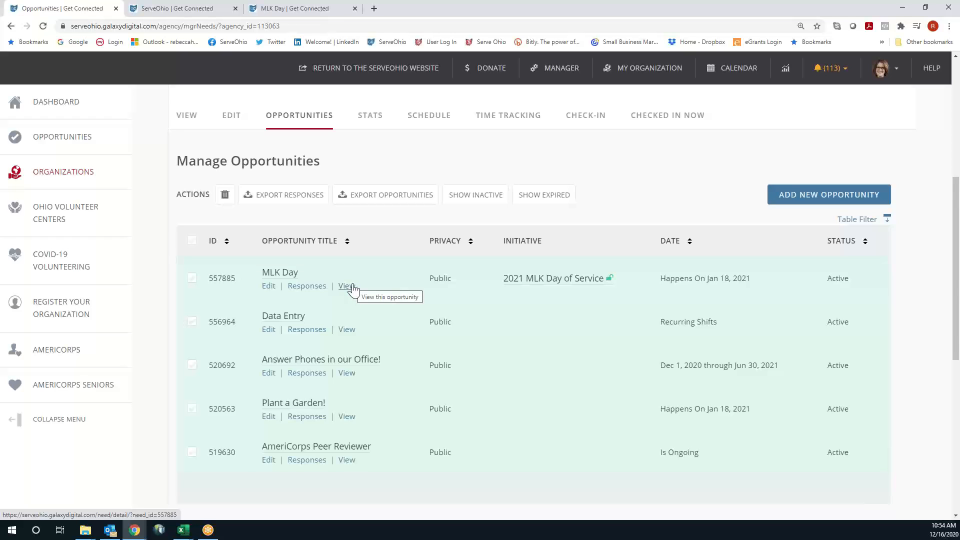
pyautogui.scroll(1, 677, 165)
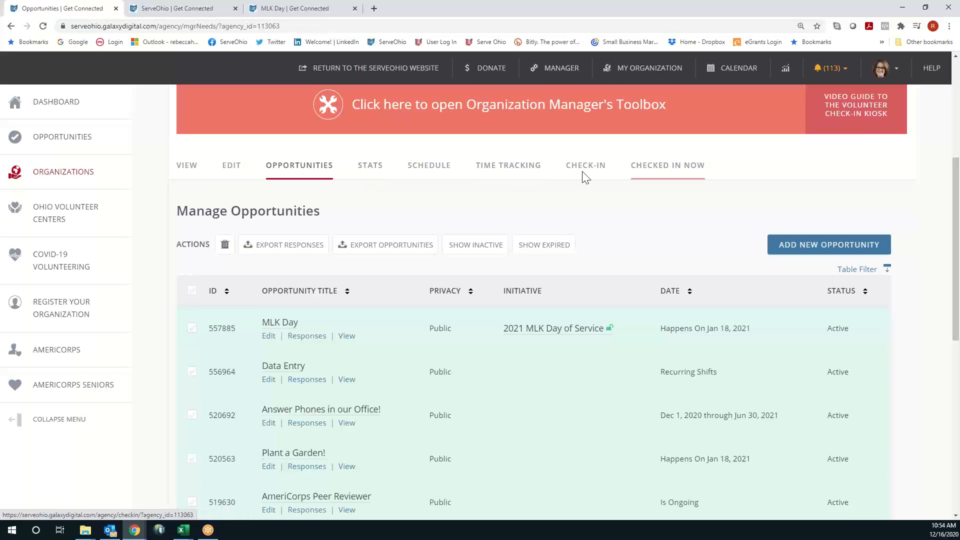
pyautogui.click(372, 170)
# Review ServeOhio's stats: 1 fan, 8 page views, 9 opportunity responses and active opportunity hours
pyautogui.scroll(-3, 688, 298)
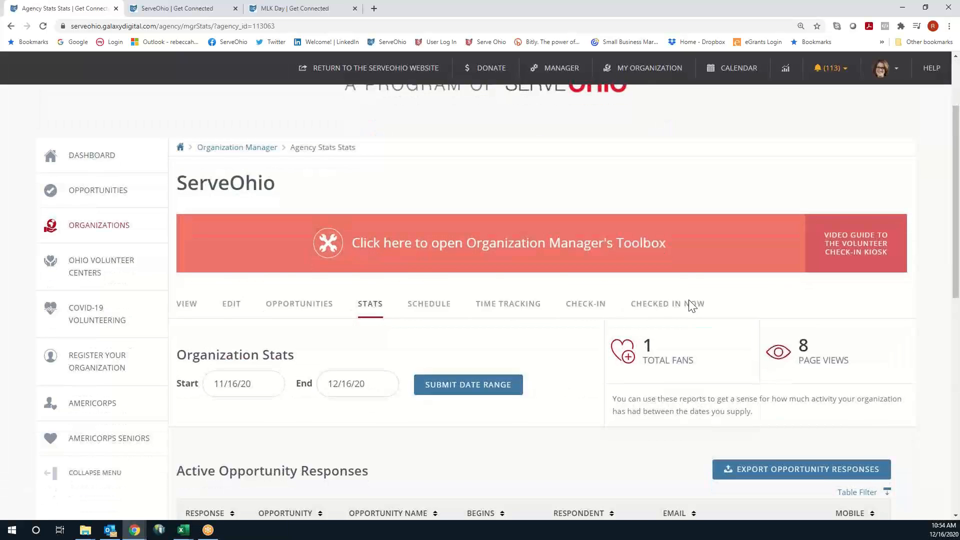
pyautogui.scroll(-3, 690, 305)
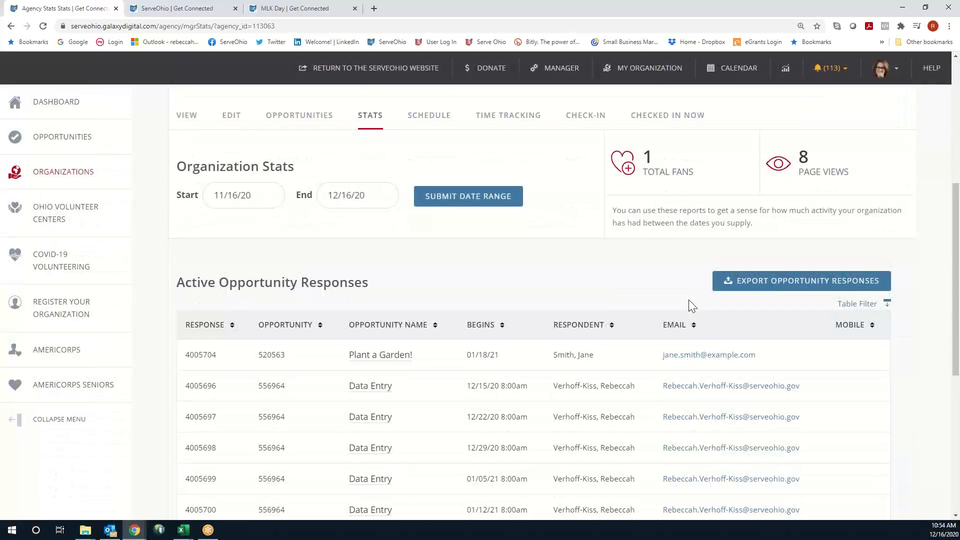
pyautogui.scroll(-1, 524, 290)
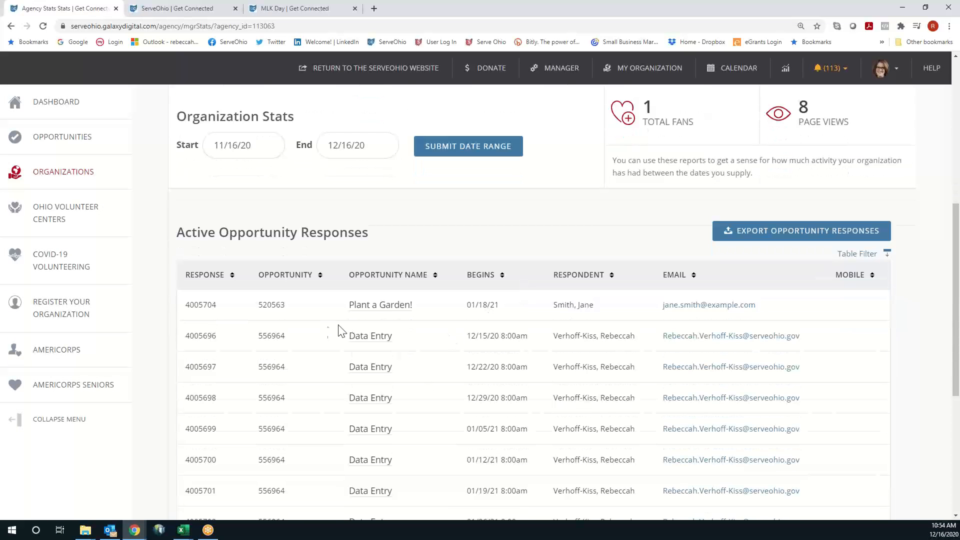
pyautogui.scroll(-2, 622, 350)
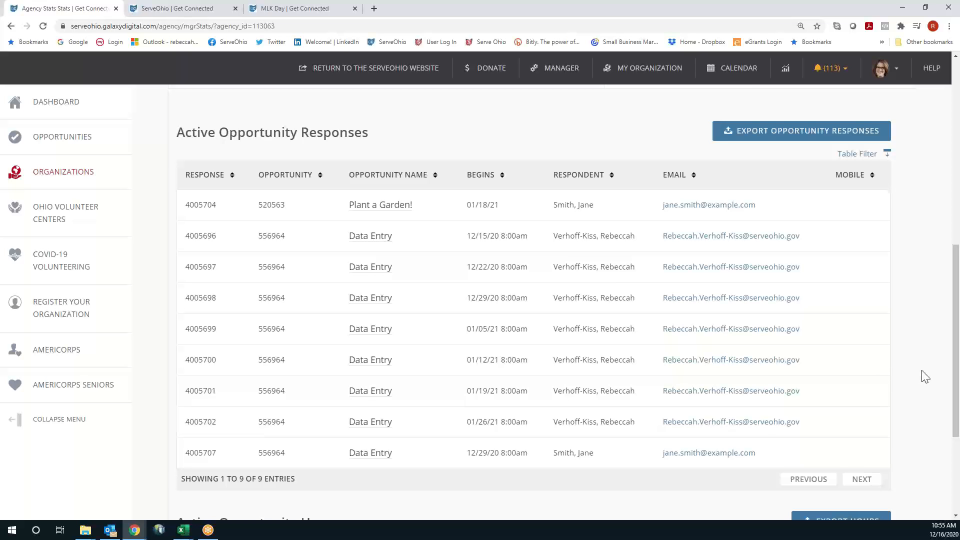
pyautogui.scroll(1, 925, 376)
pyautogui.scroll(1, 926, 376)
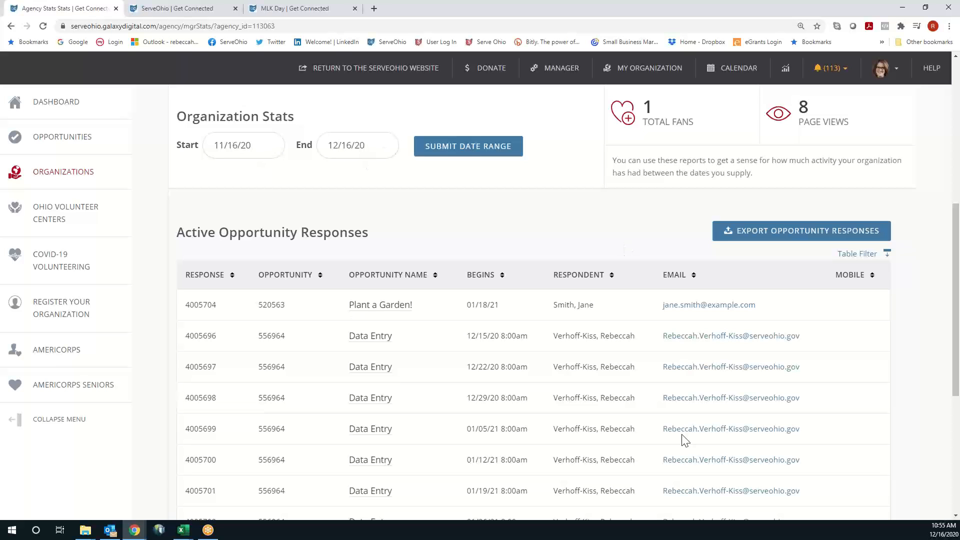
pyautogui.scroll(-4, 923, 339)
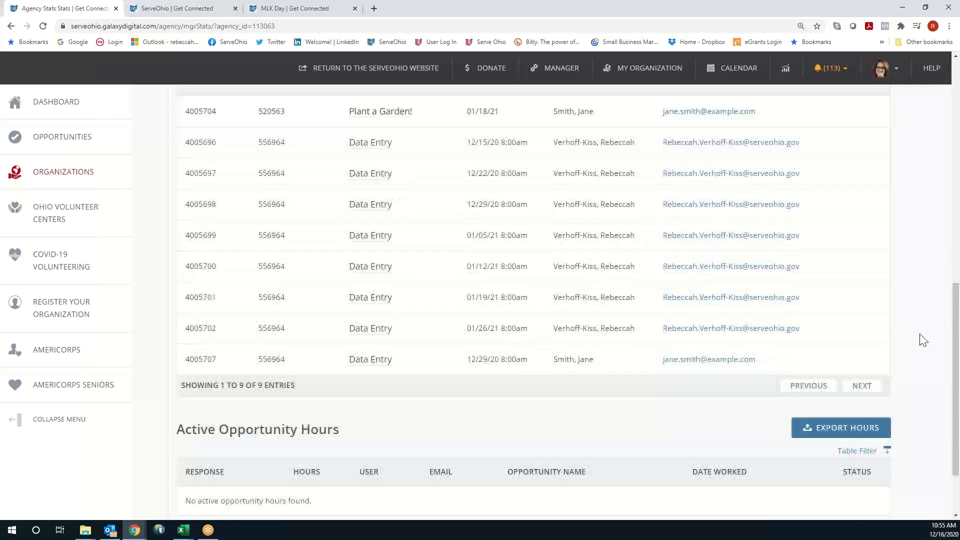
pyautogui.scroll(7, 923, 339)
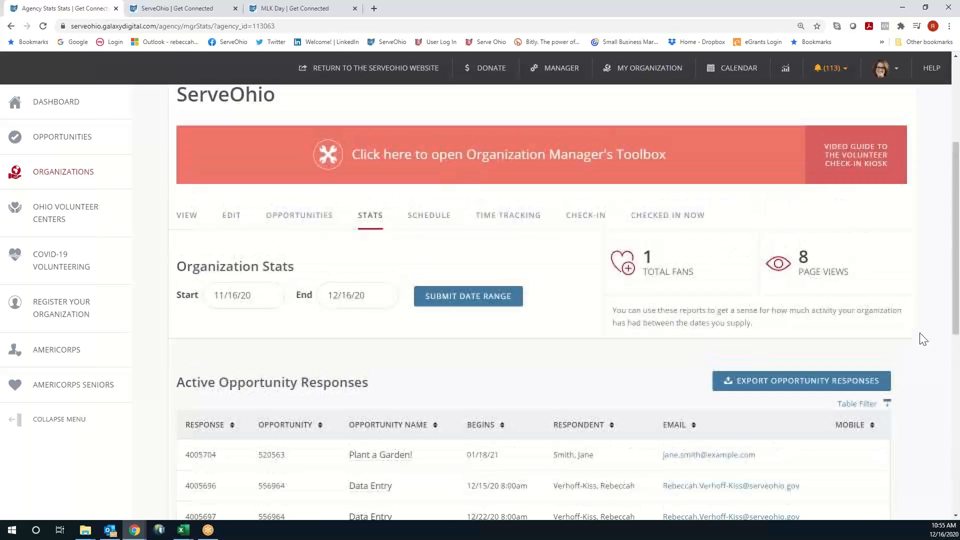
# Browse the December 2020 calendar's weekly Data Entry shifts, then move on to Time Tracking
pyautogui.click(428, 216)
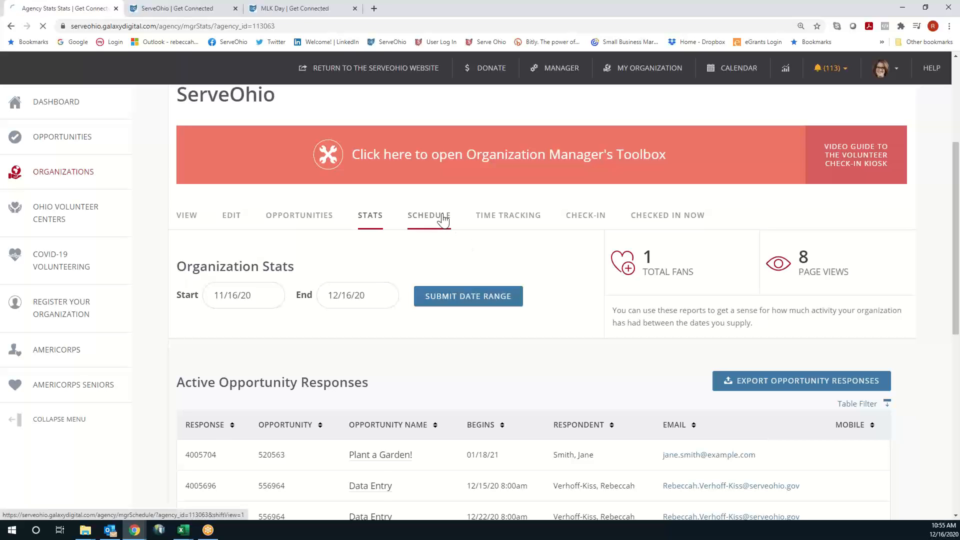
pyautogui.scroll(-10, 649, 290)
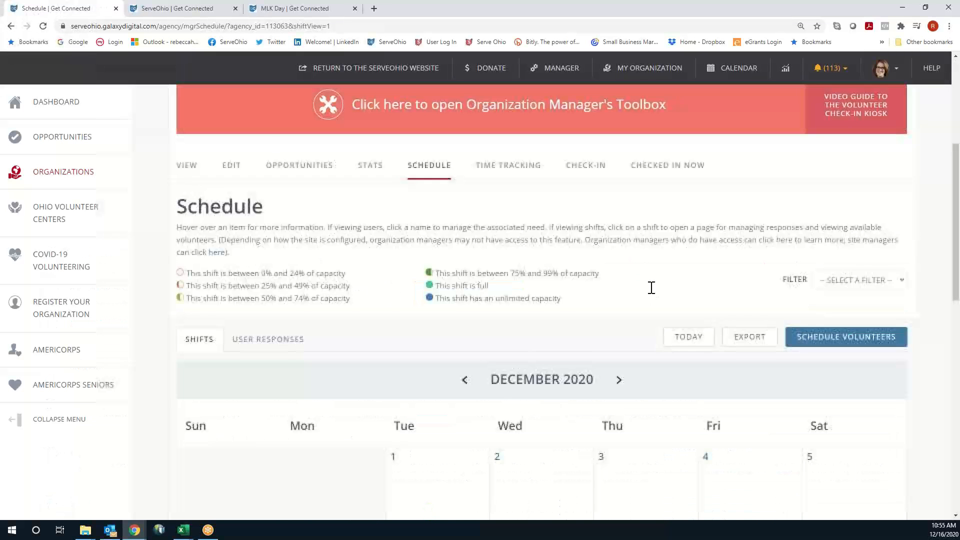
pyautogui.scroll(-2, 654, 294)
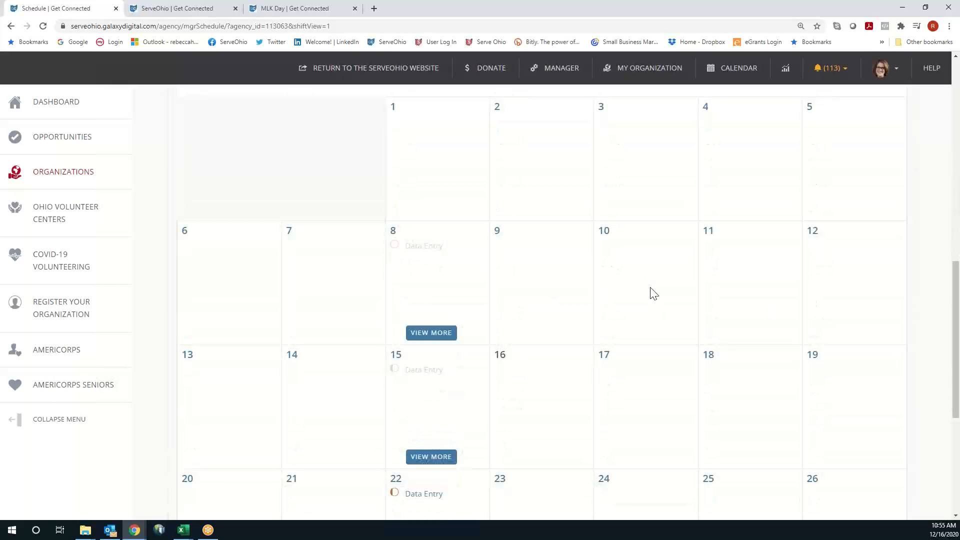
pyautogui.moveTo(433, 372)
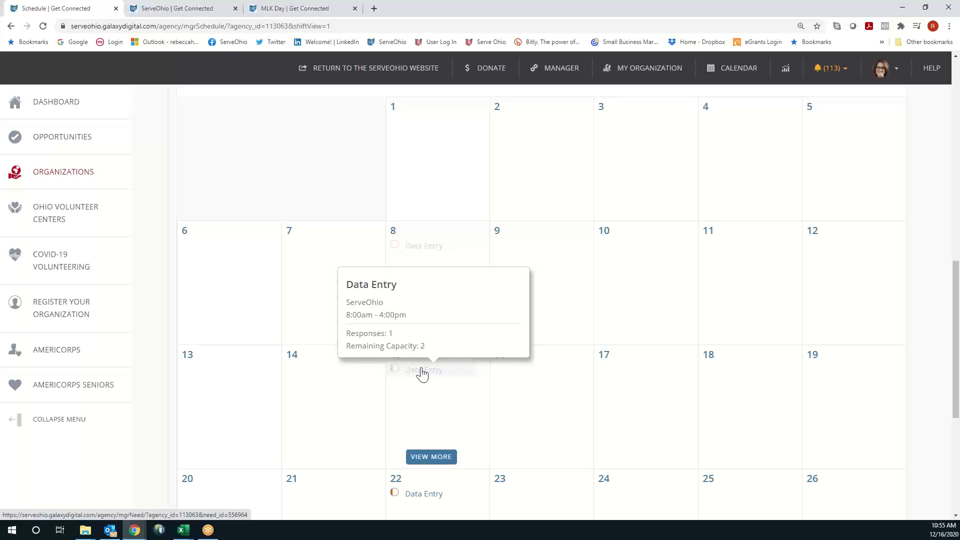
pyautogui.scroll(-2, 712, 402)
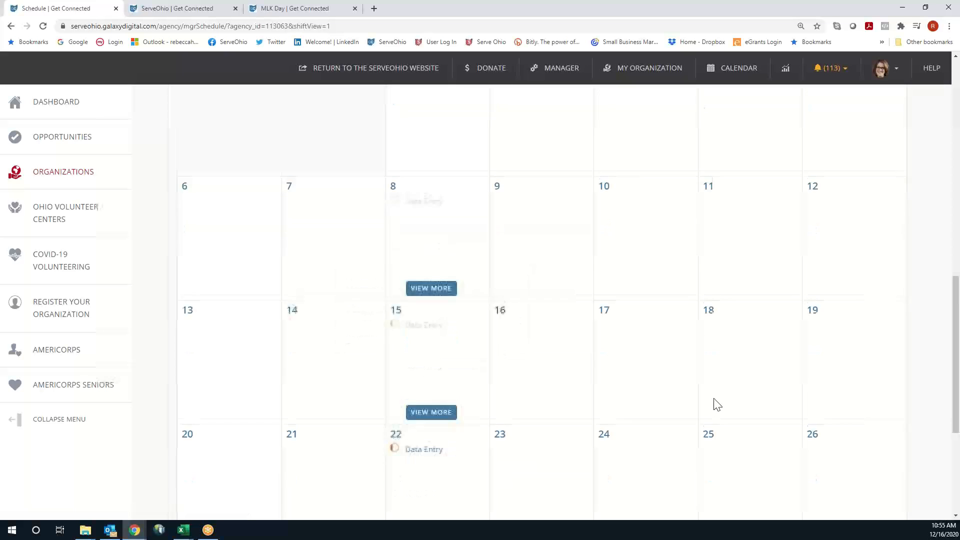
pyautogui.scroll(-2, 714, 403)
pyautogui.scroll(7, 713, 402)
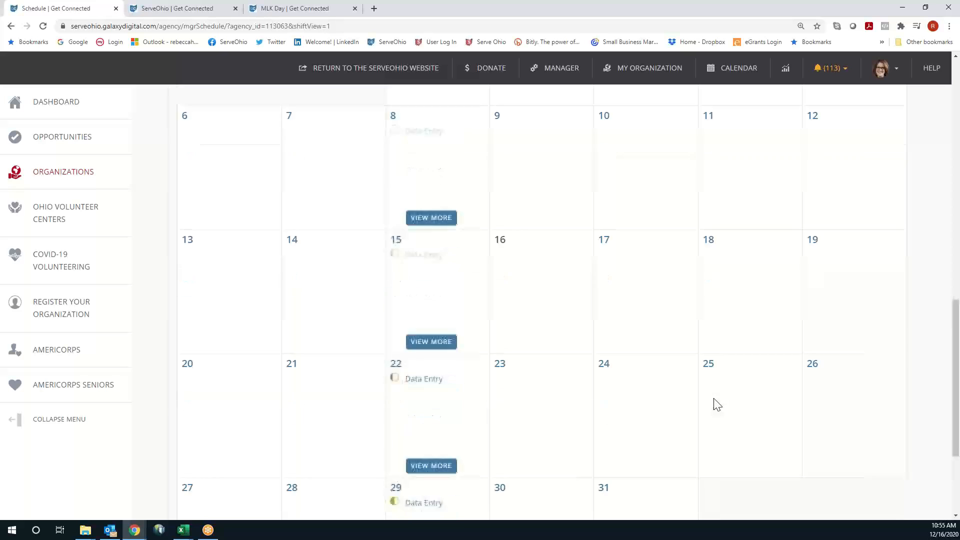
pyautogui.scroll(3, 712, 402)
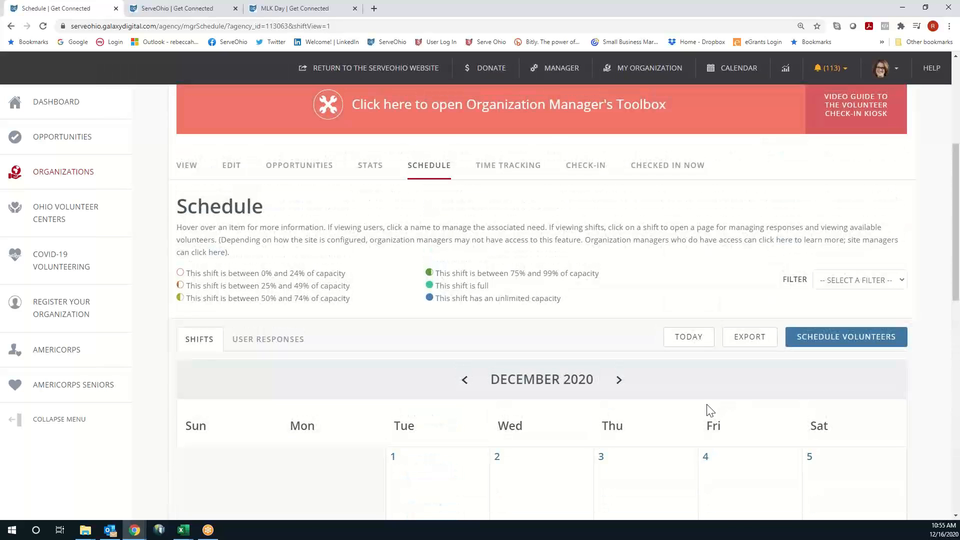
pyautogui.click(539, 172)
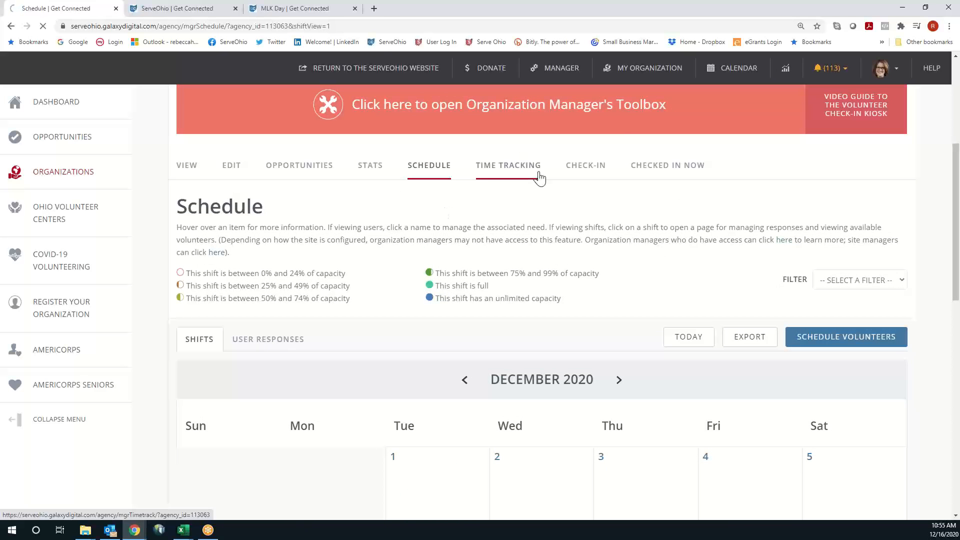
# Look over the empty Volunteer Hours table and the blank Hour Type/Hour Details form
pyautogui.scroll(-2, 707, 292)
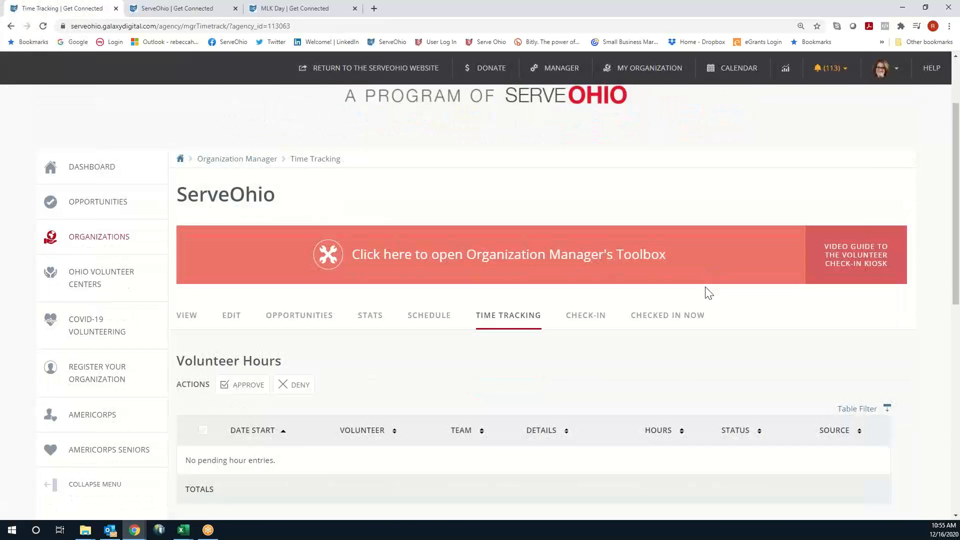
pyautogui.scroll(-2, 708, 293)
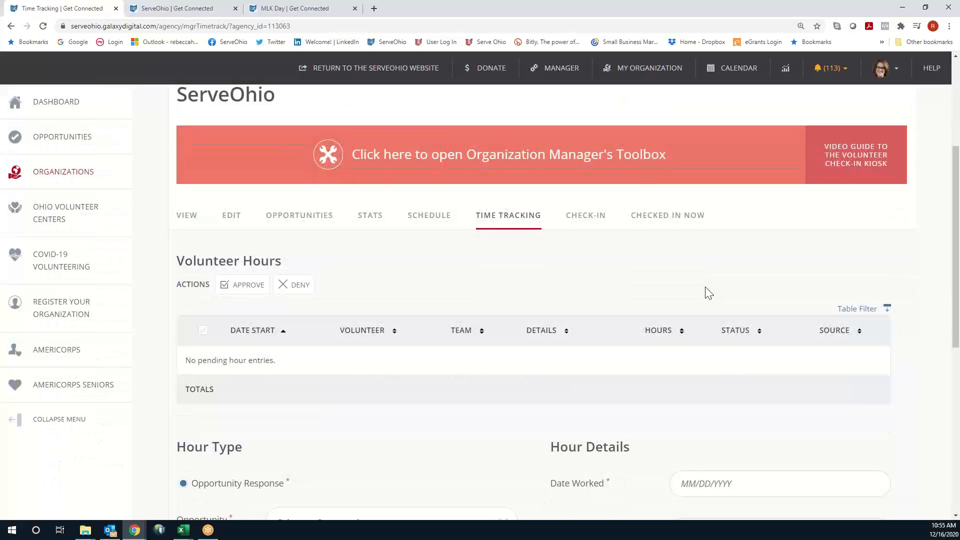
pyautogui.scroll(-2, 709, 292)
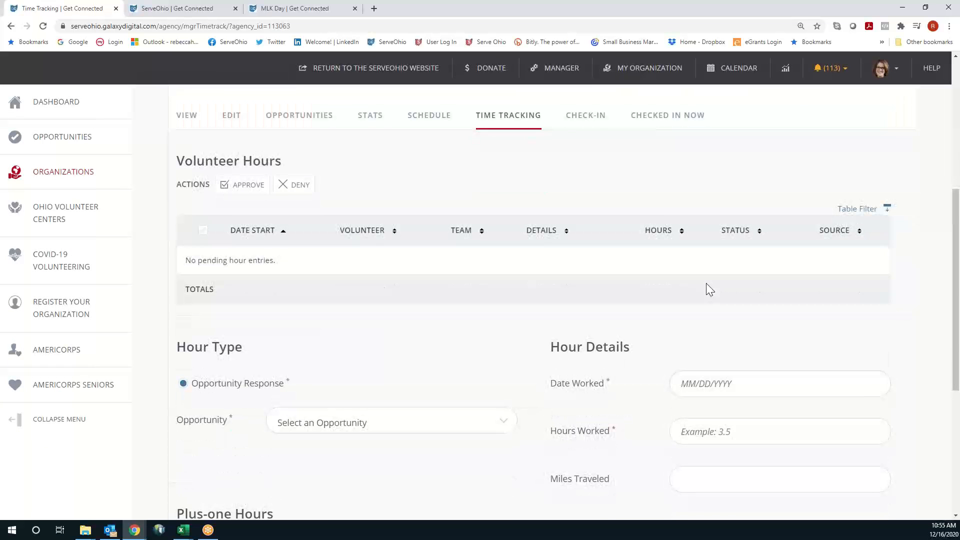
pyautogui.scroll(-2, 706, 284)
pyautogui.scroll(5, 707, 284)
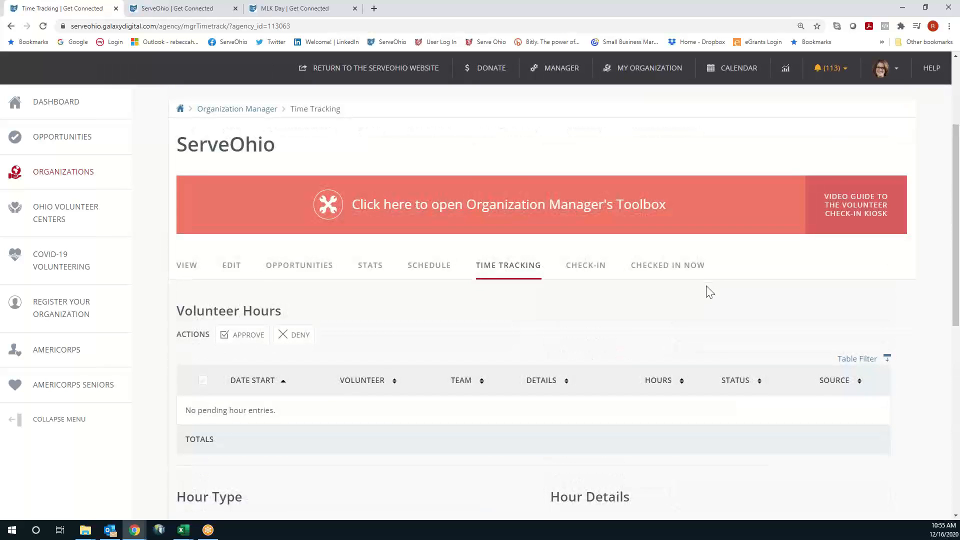